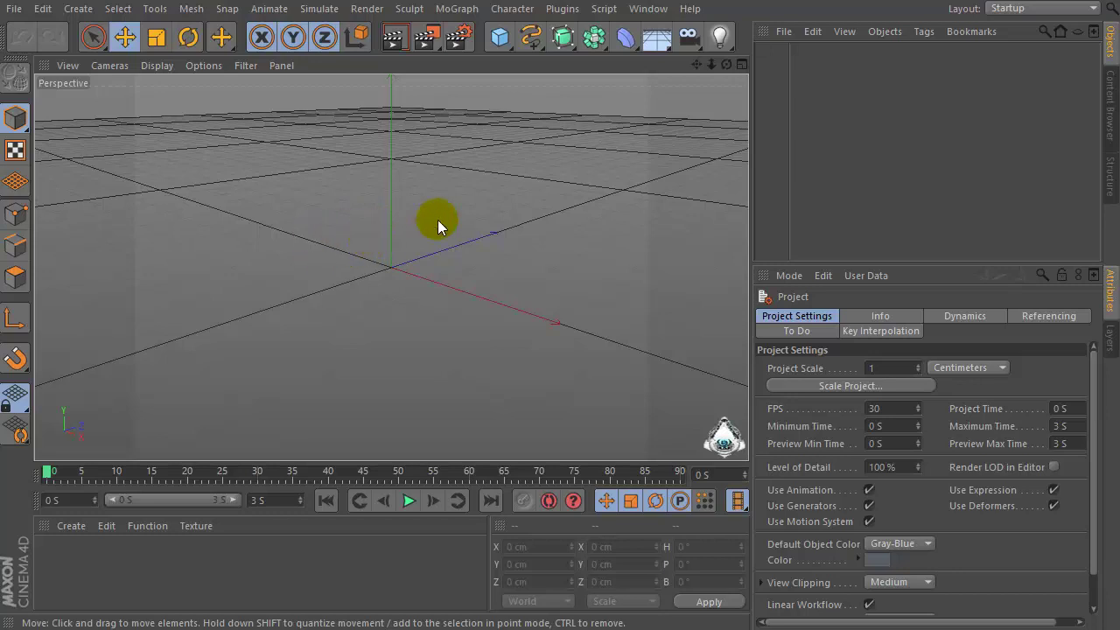
# Add a MoSpline object and a Circle spline to the scene
pyautogui.click(458, 8)
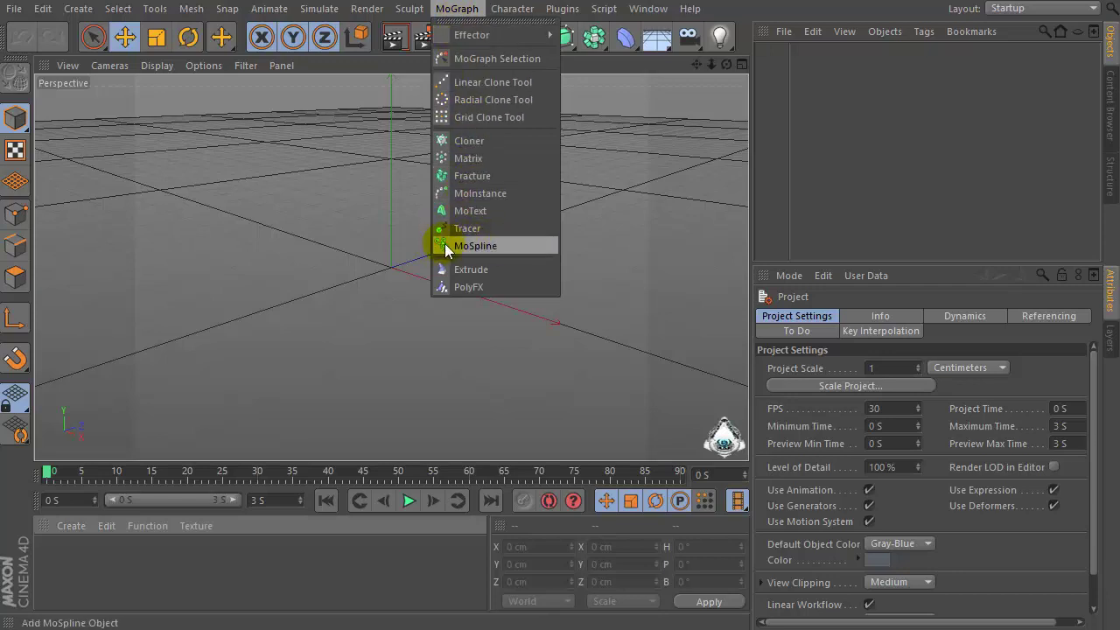
pyautogui.click(481, 245)
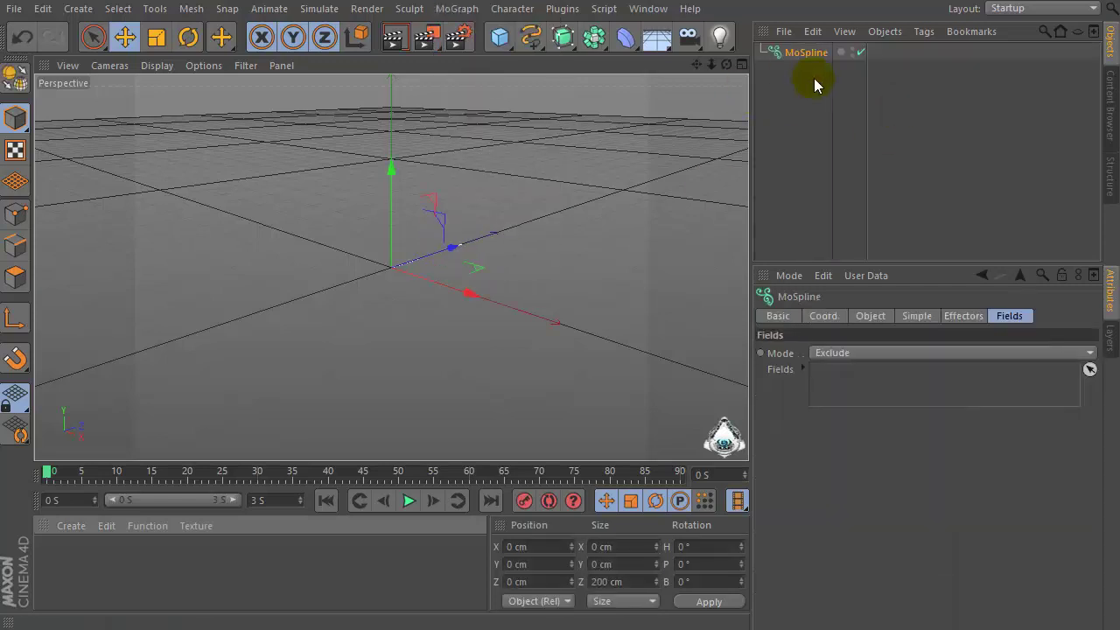
pyautogui.click(531, 39)
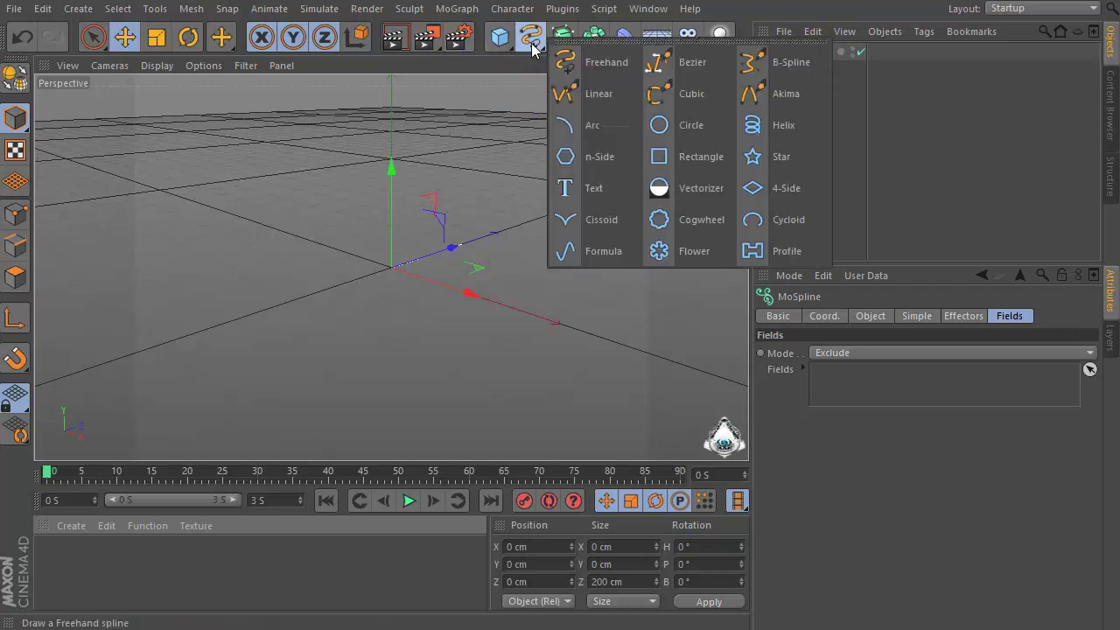
pyautogui.click(690, 125)
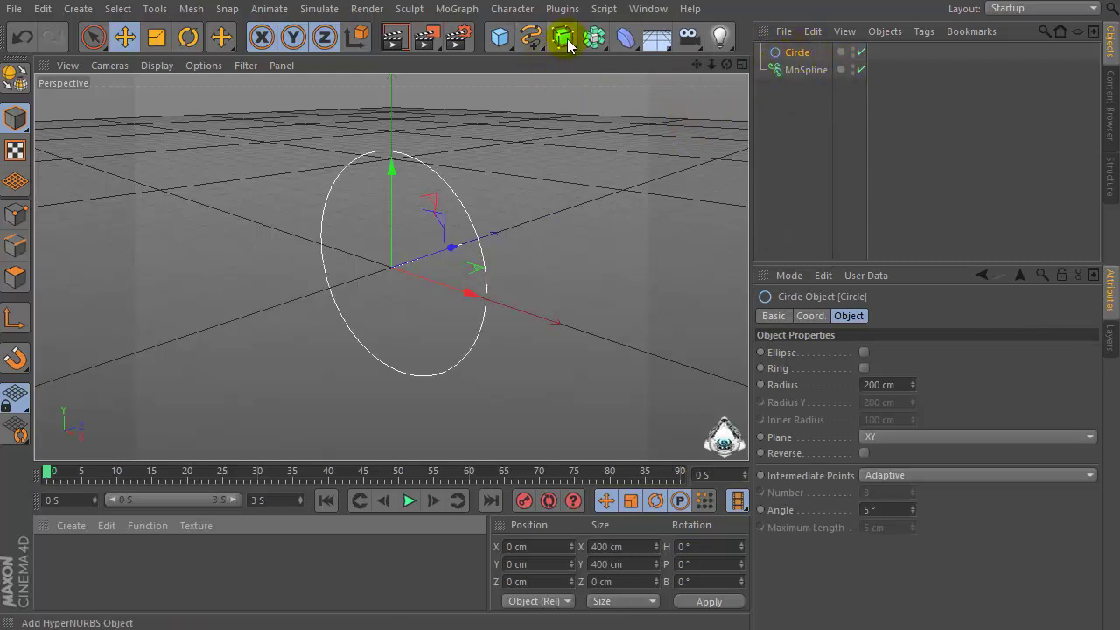
# Create a Sweep NURBS and nest the Circle and the MoSpline inside it, with the Circle first
pyautogui.moveTo(566, 41); pyautogui.dragTo(636, 125)
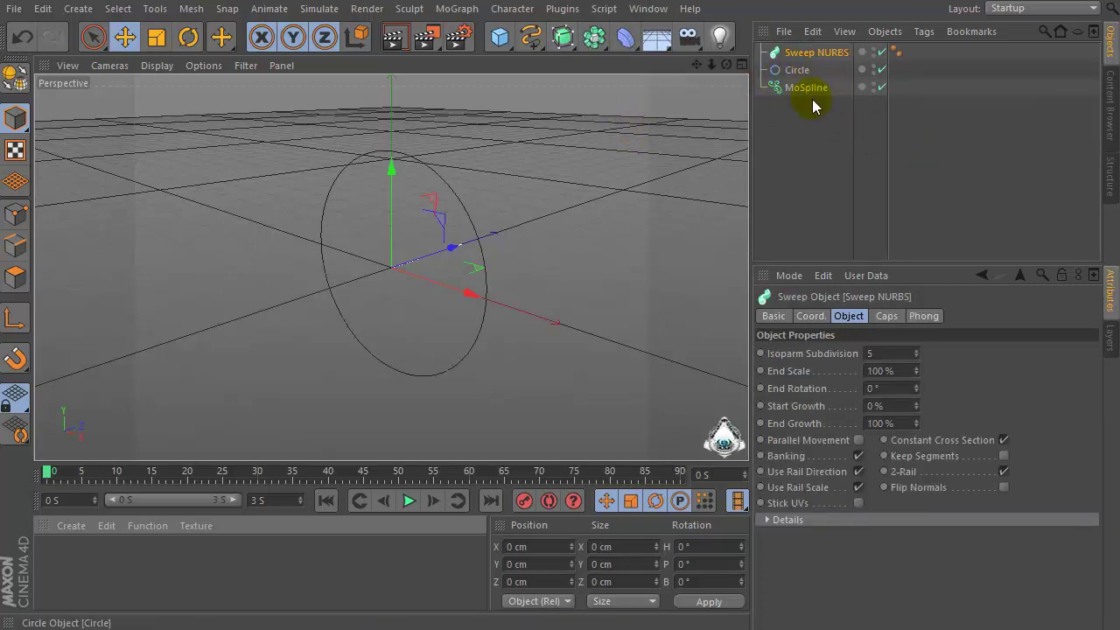
pyautogui.moveTo(933, 111); pyautogui.dragTo(806, 53)
pyautogui.scroll(4, 417, 251)
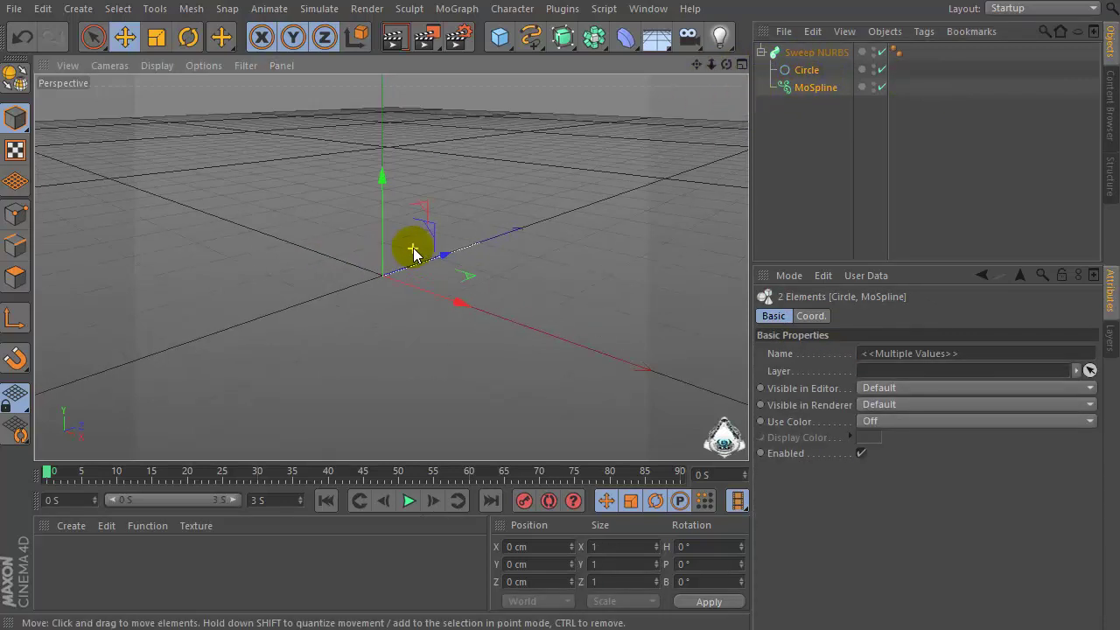
# Rotate the Sweep NURBS upright by setting its pitch rotation to 90°
pyautogui.click(822, 54)
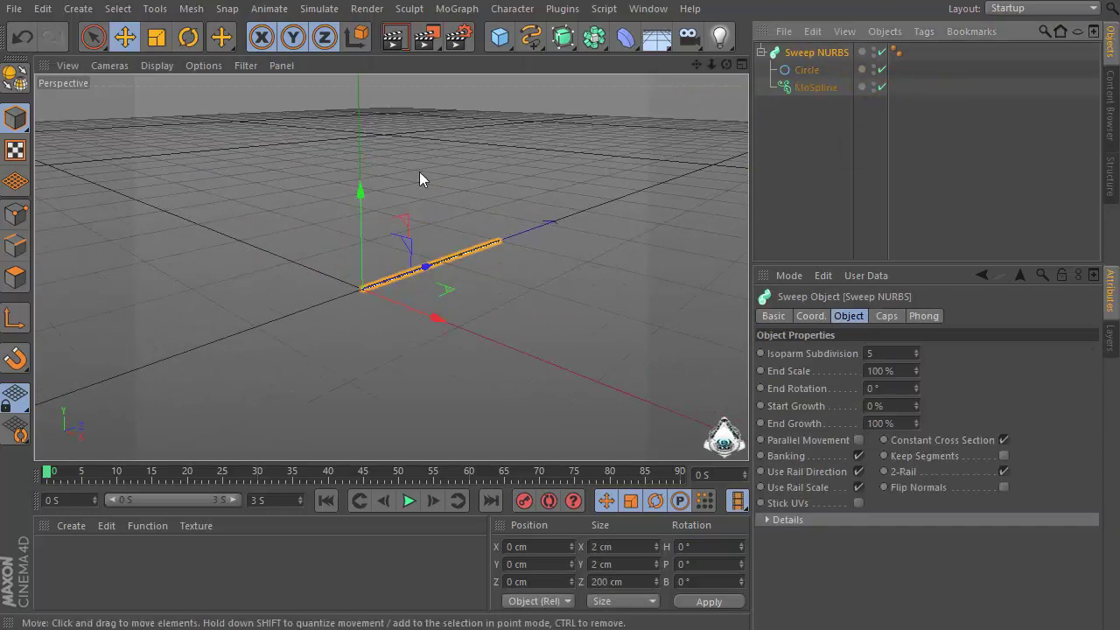
pyautogui.click(186, 38)
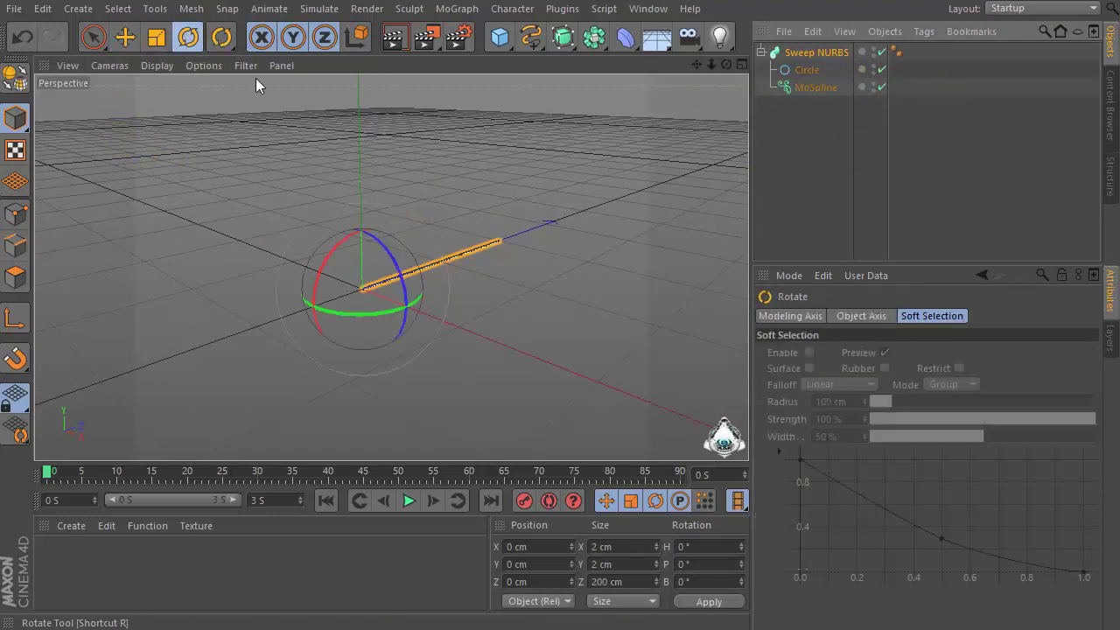
pyautogui.moveTo(339, 249); pyautogui.dragTo(319, 329)
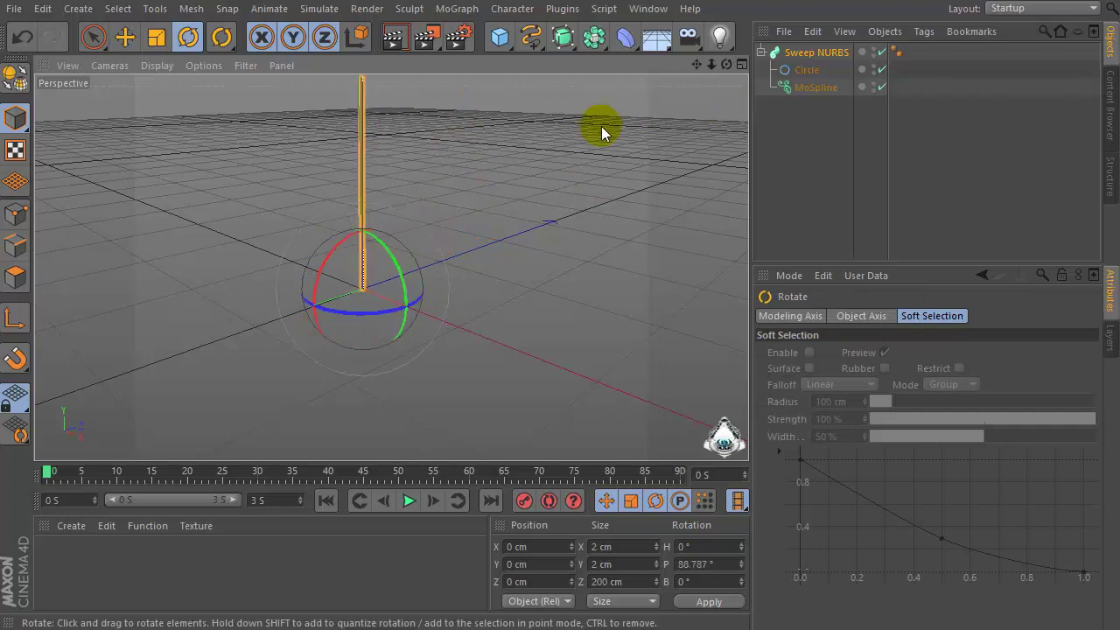
pyautogui.click(707, 564)
pyautogui.write('9')
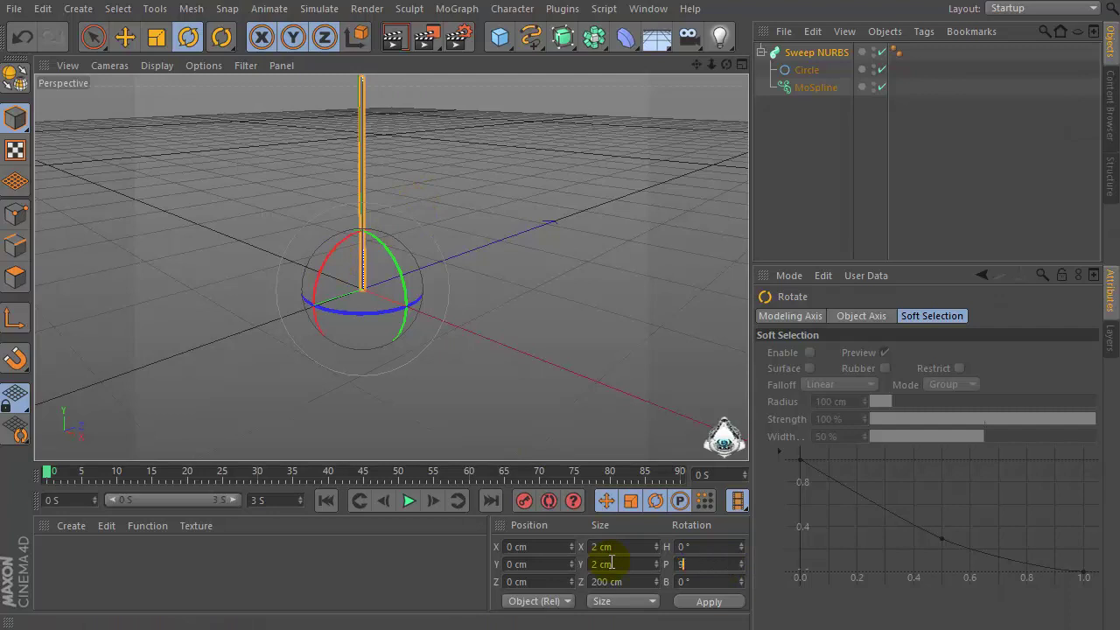
pyautogui.write('0')
pyautogui.press('Return')
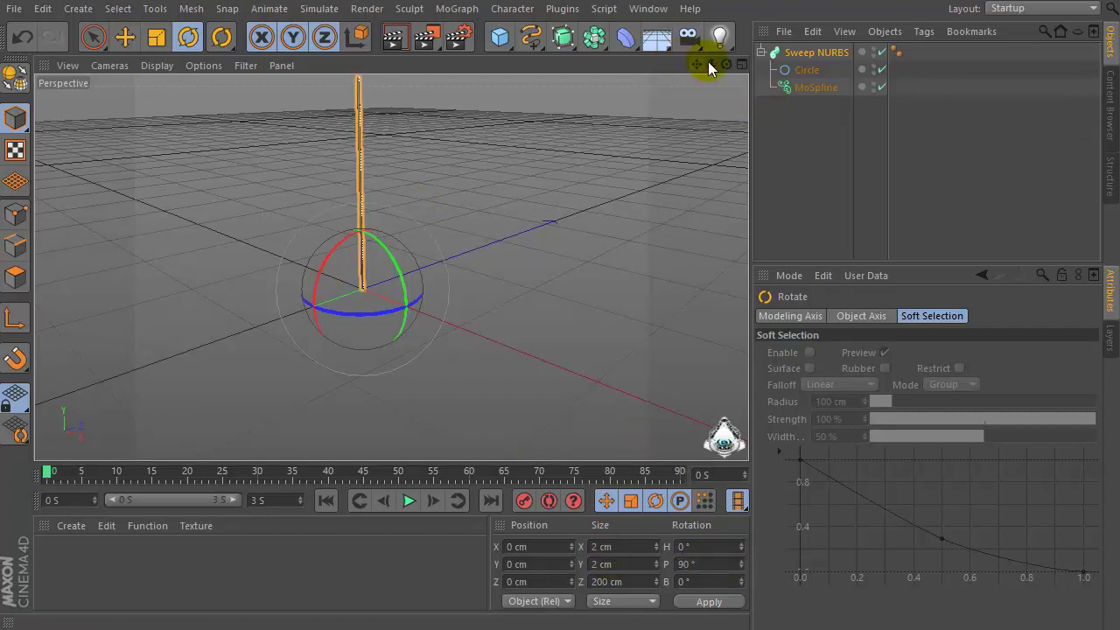
pyautogui.moveTo(712, 64); pyautogui.dragTo(716, 91)
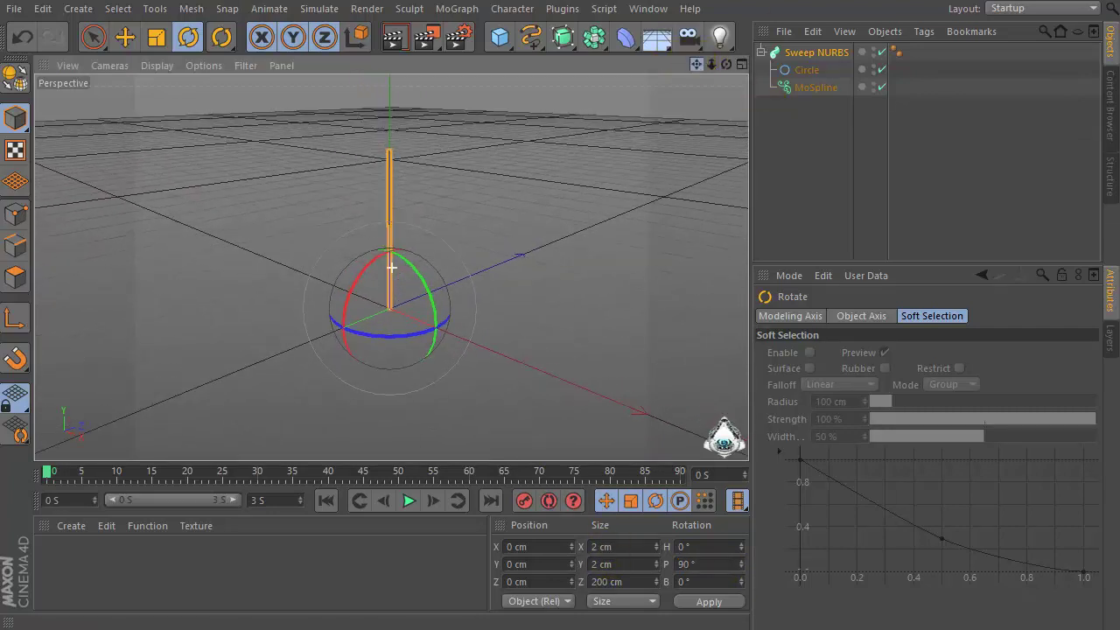
pyautogui.moveTo(407, 215); pyautogui.dragTo(379, 193)
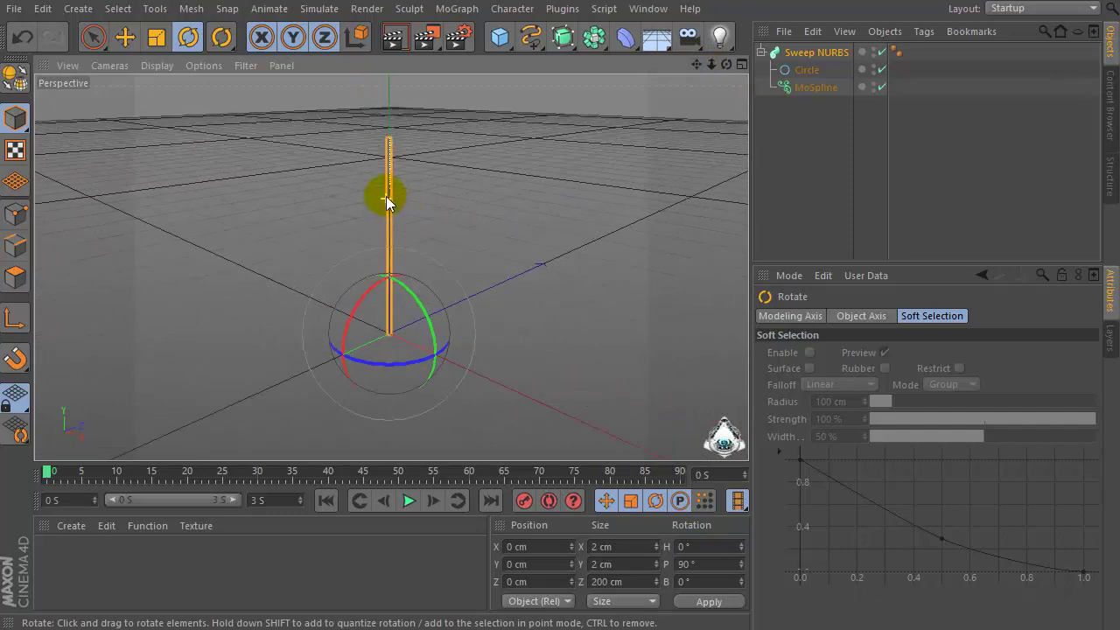
# Set the MoSpline's length to 80 cm and its width to 1.3 cm in its Simple properties
pyautogui.click(816, 52)
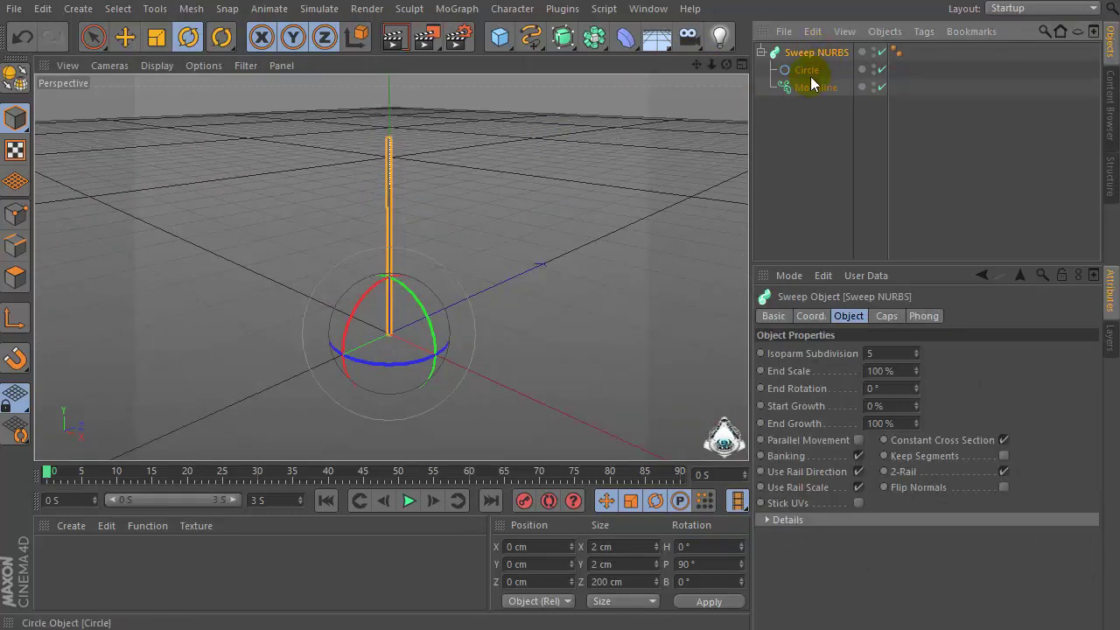
pyautogui.click(798, 87)
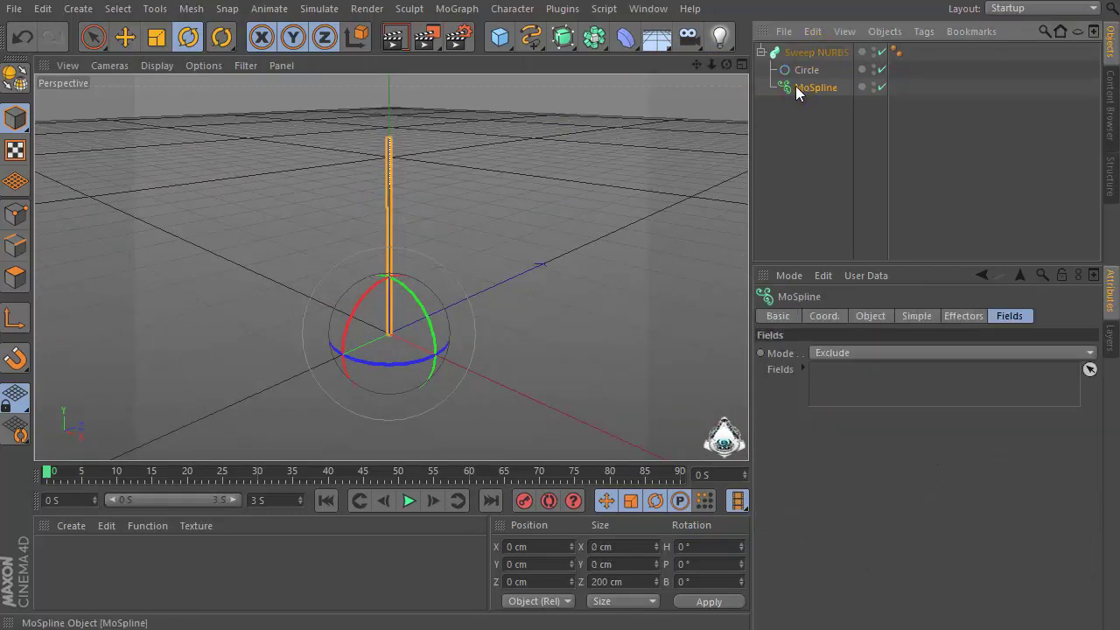
pyautogui.click(875, 317)
pyautogui.click(919, 316)
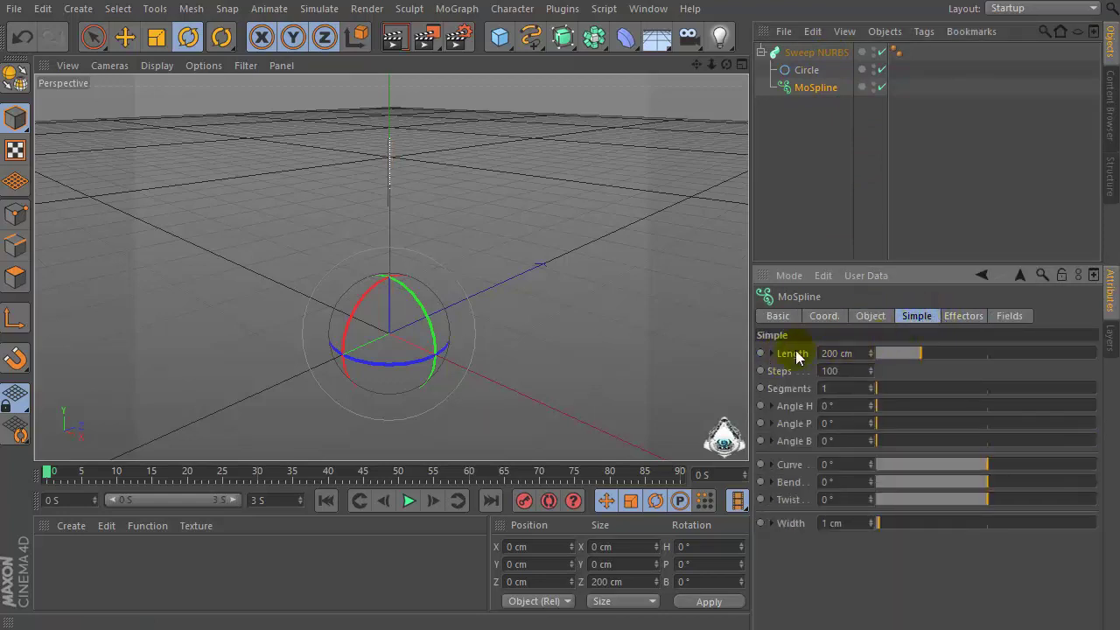
pyautogui.click(855, 353)
pyautogui.write('80')
pyautogui.click(844, 522)
pyautogui.write('1')
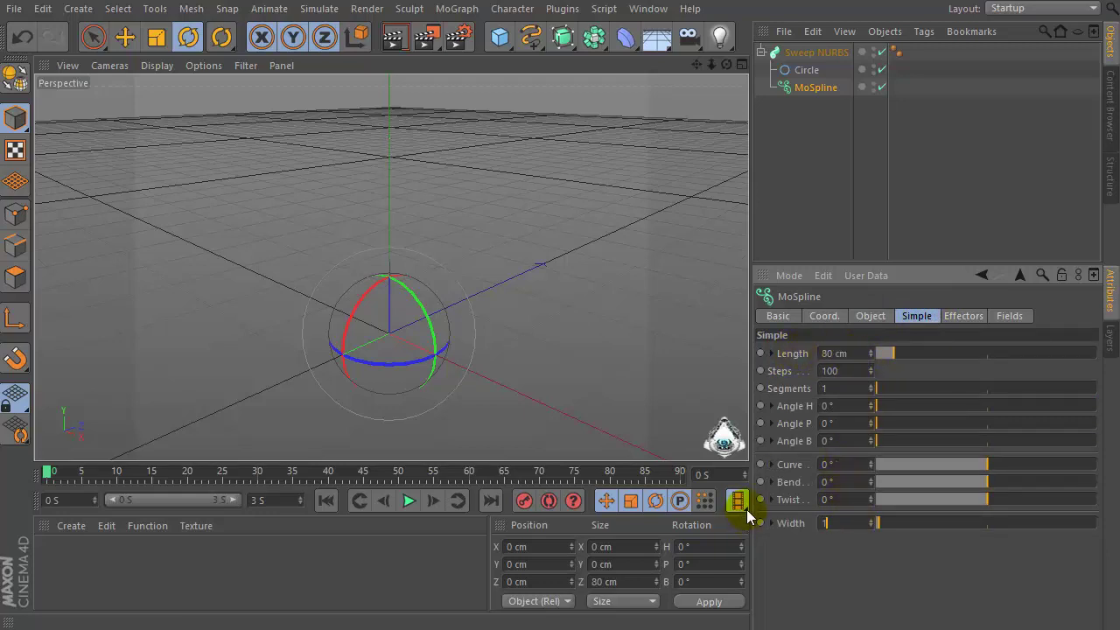
pyautogui.write('.')
pyautogui.write('1.3')
pyautogui.press('Return')
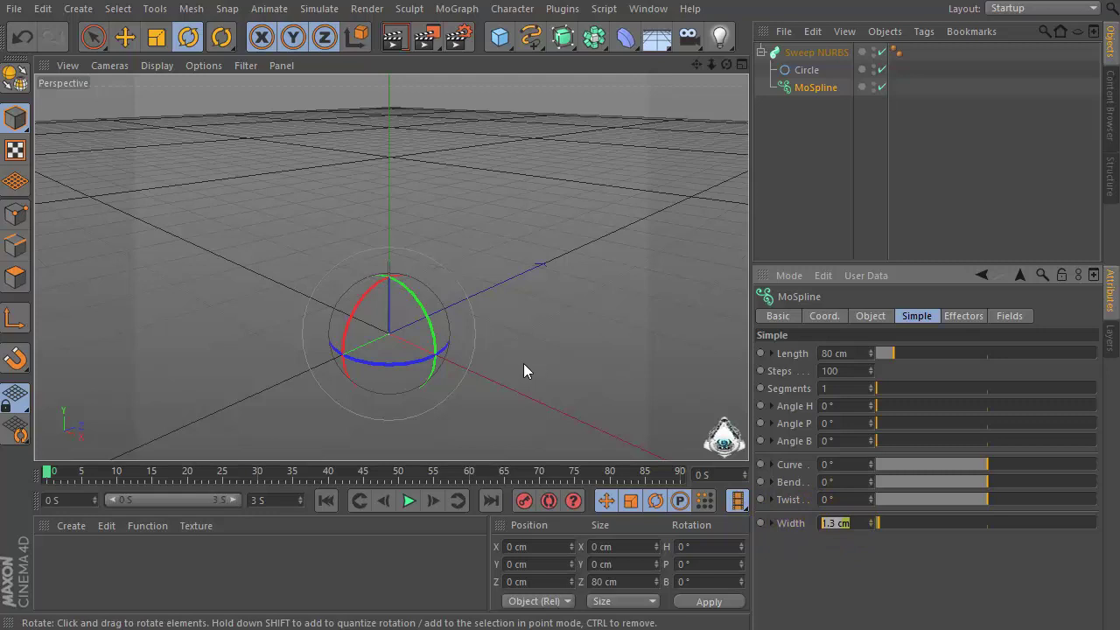
pyautogui.scroll(1, 398, 332)
pyautogui.scroll(1, 351, 311)
pyautogui.scroll(1, 378, 323)
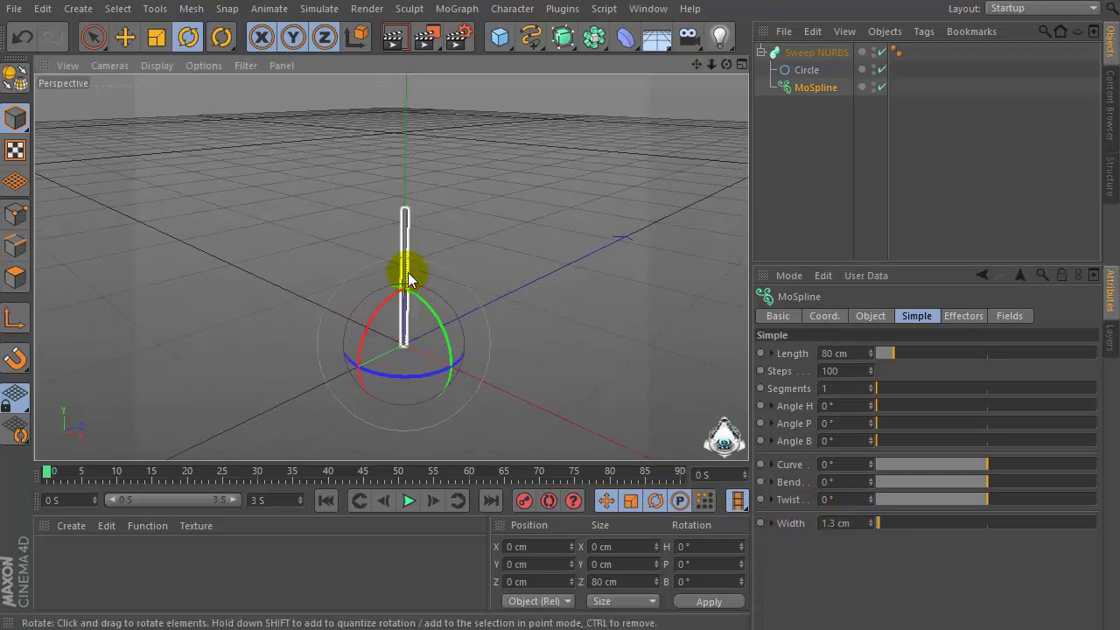
pyautogui.click(917, 316)
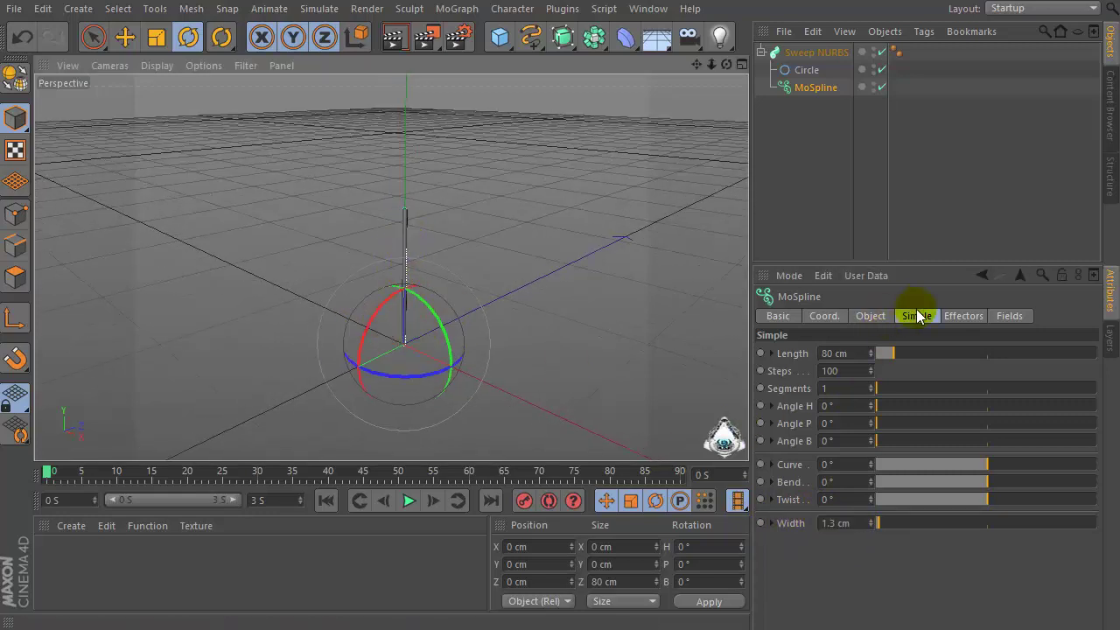
pyautogui.click(878, 319)
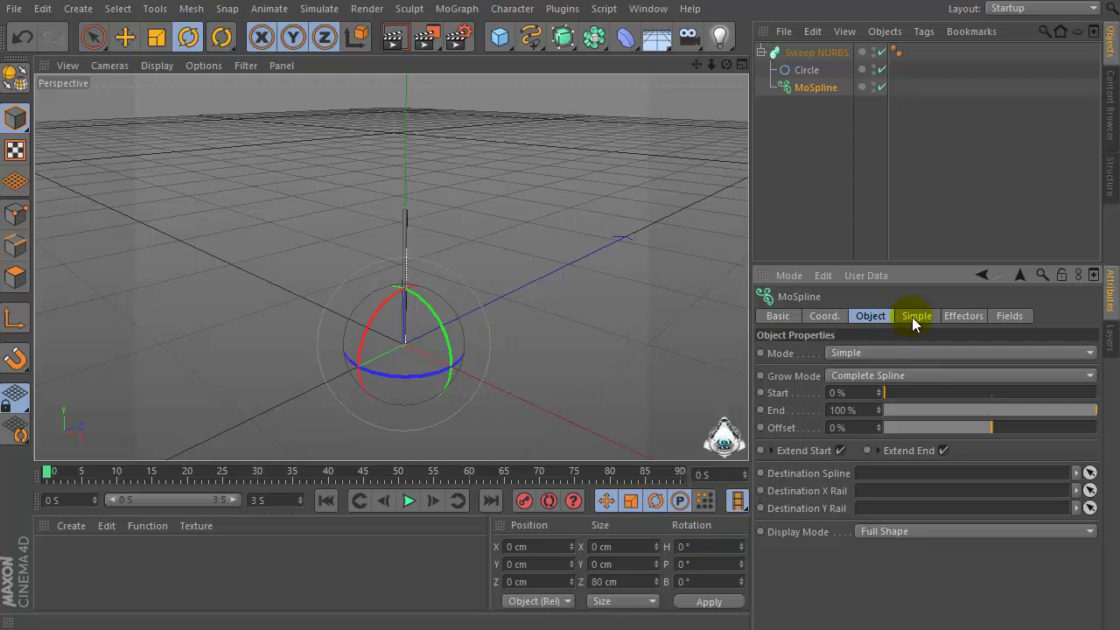
pyautogui.click(915, 316)
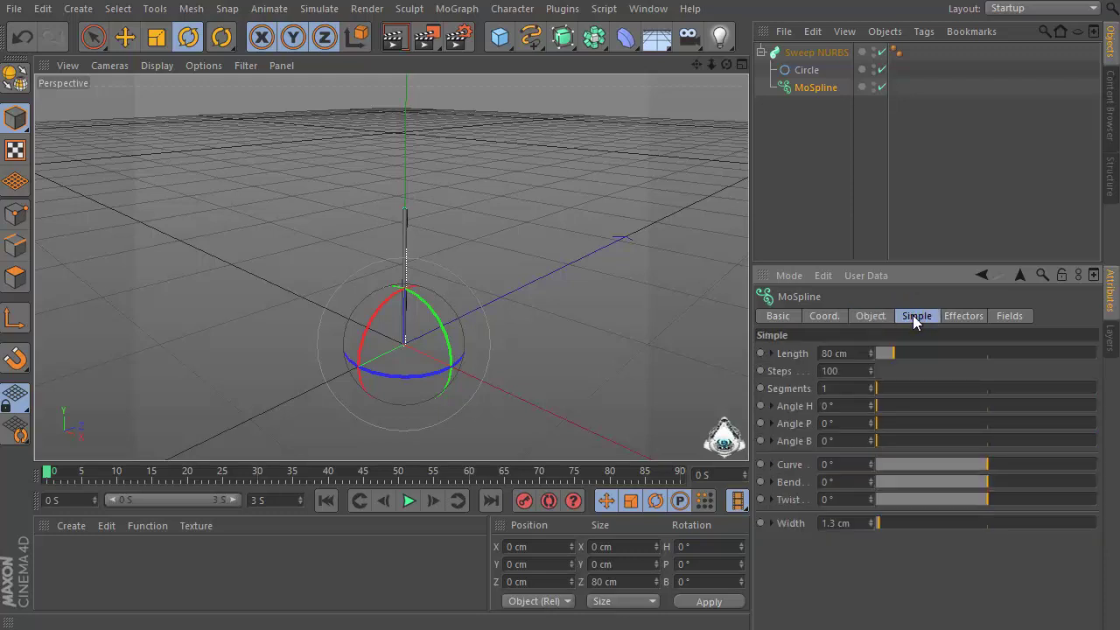
# Add a MoGraph Cloner and make the Sweep NURBS with its splines a child of it
pyautogui.click(809, 53)
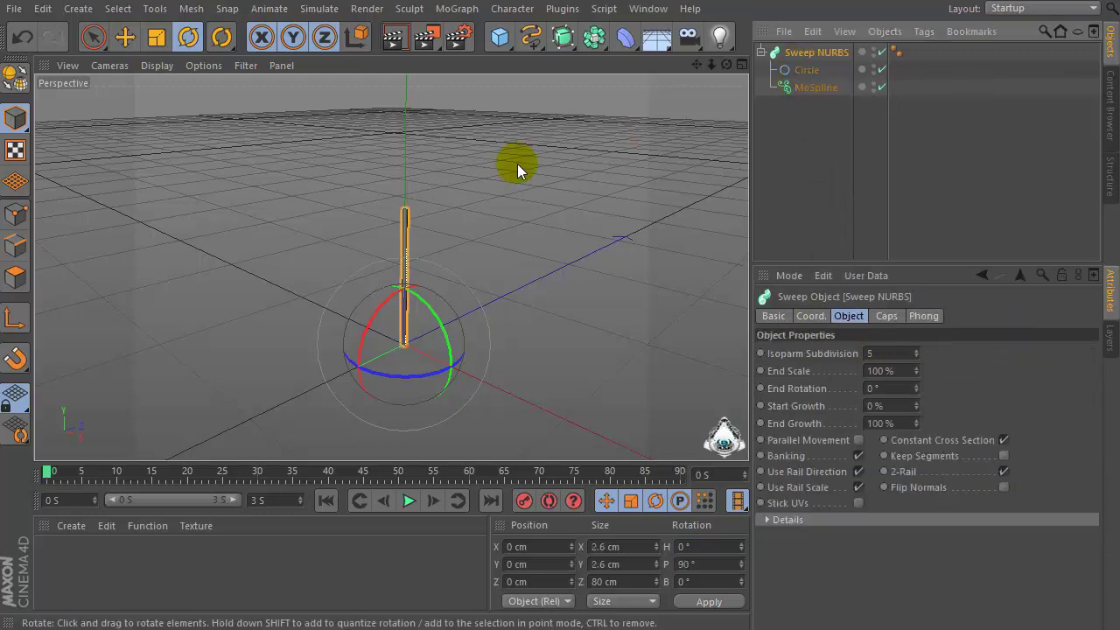
pyautogui.click(470, 10)
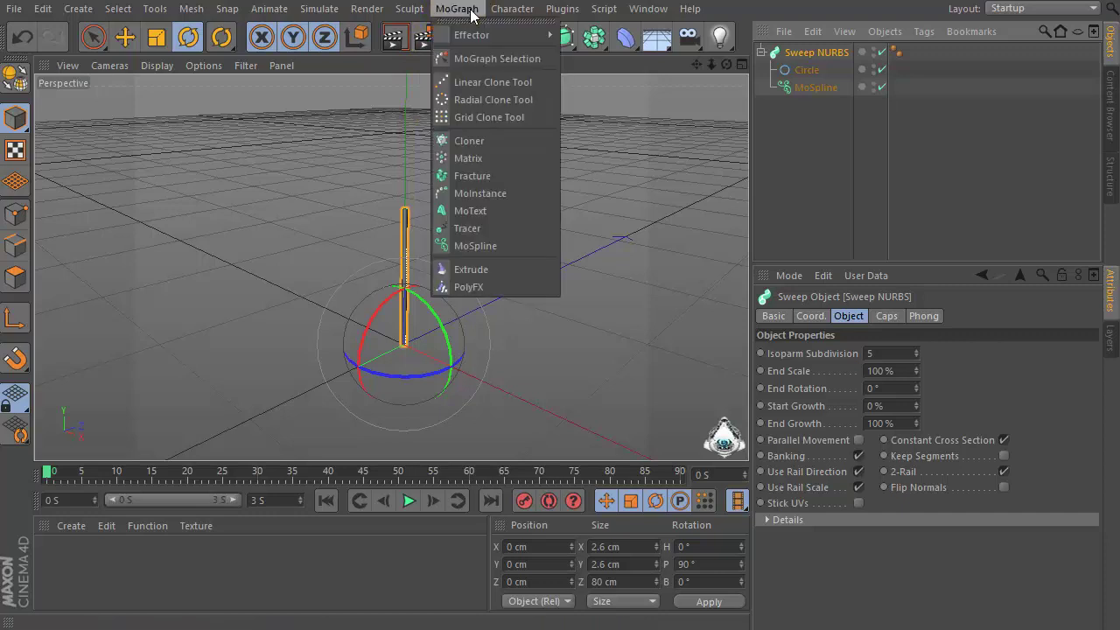
pyautogui.click(503, 140)
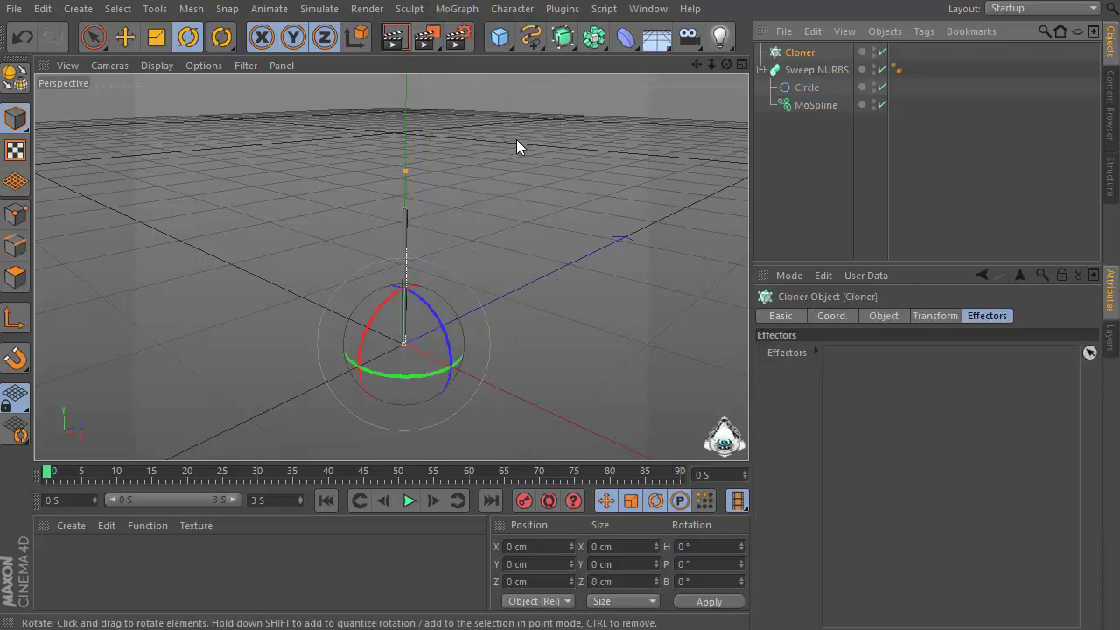
pyautogui.click(792, 77)
pyautogui.moveTo(792, 62); pyautogui.dragTo(793, 54)
pyautogui.click(797, 53)
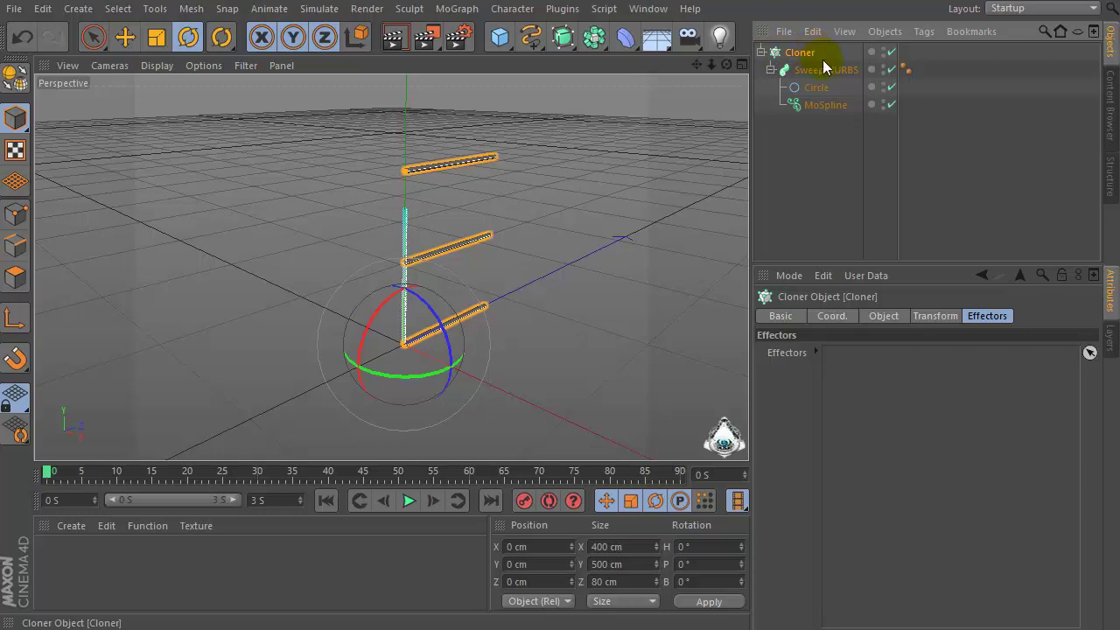
# Switch the Cloner to Grid Array mode and set its count to 4, 5 and 1
pyautogui.click(890, 318)
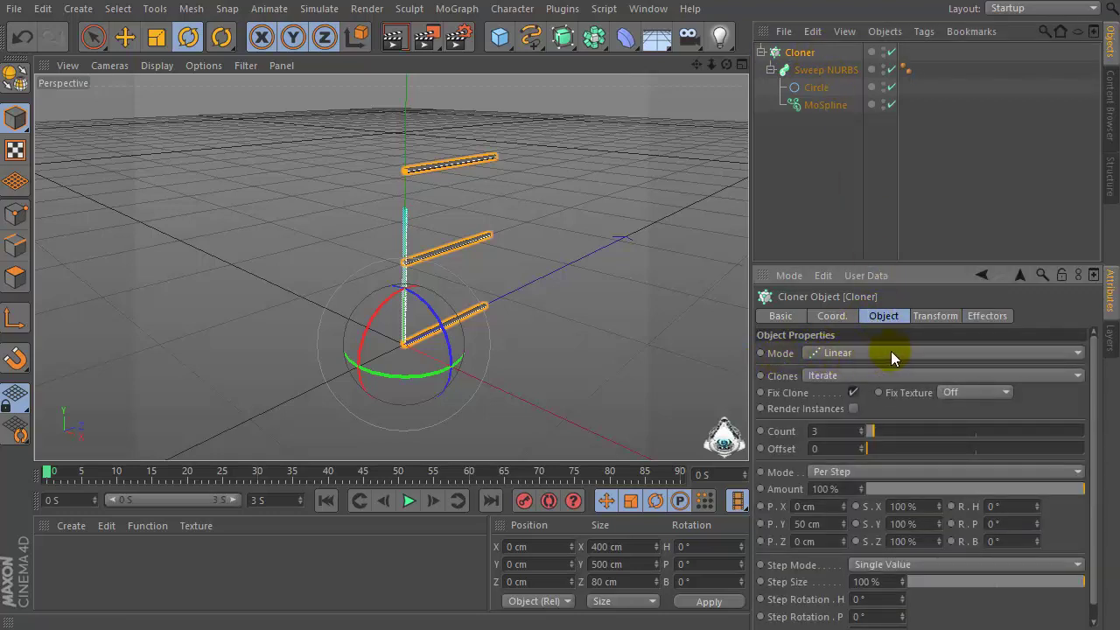
pyautogui.click(892, 351)
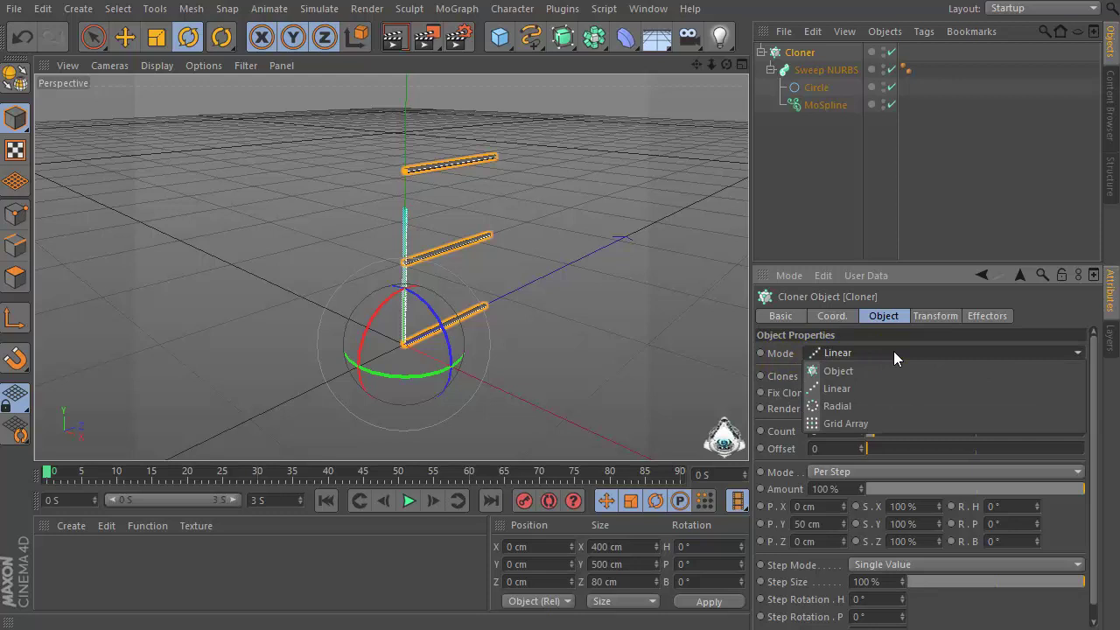
pyautogui.click(884, 424)
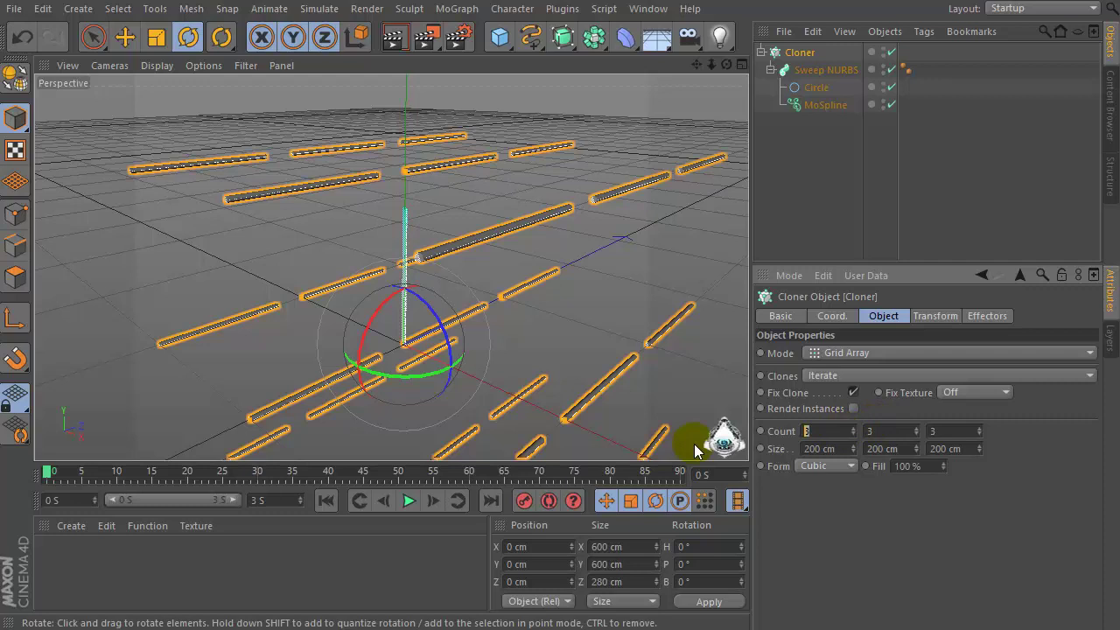
pyautogui.write('4')
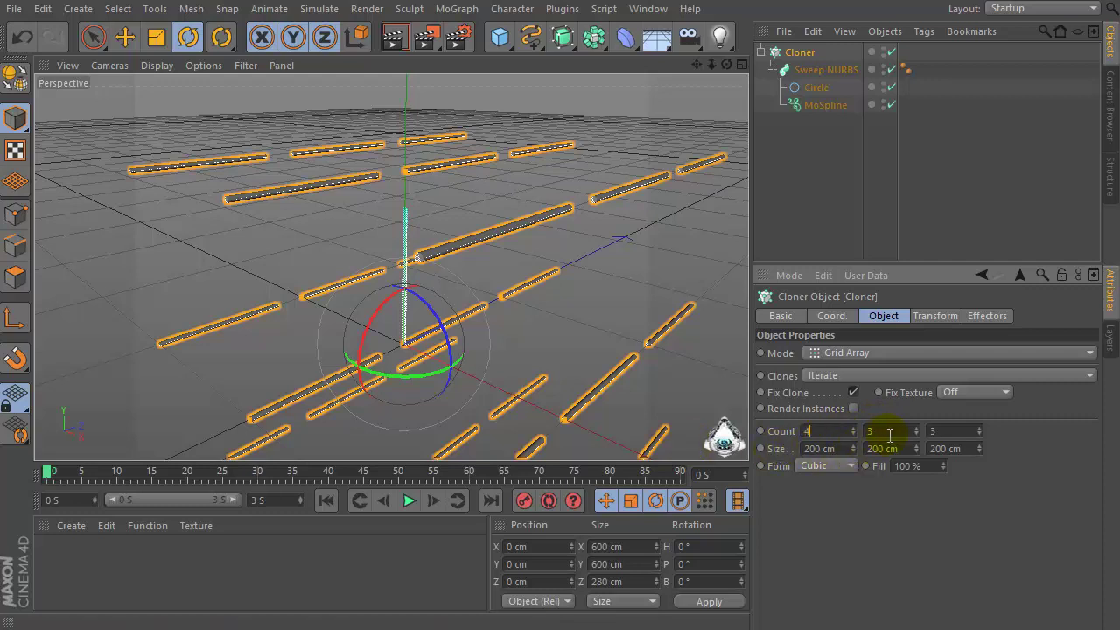
pyautogui.press('Tab')
pyautogui.write('5')
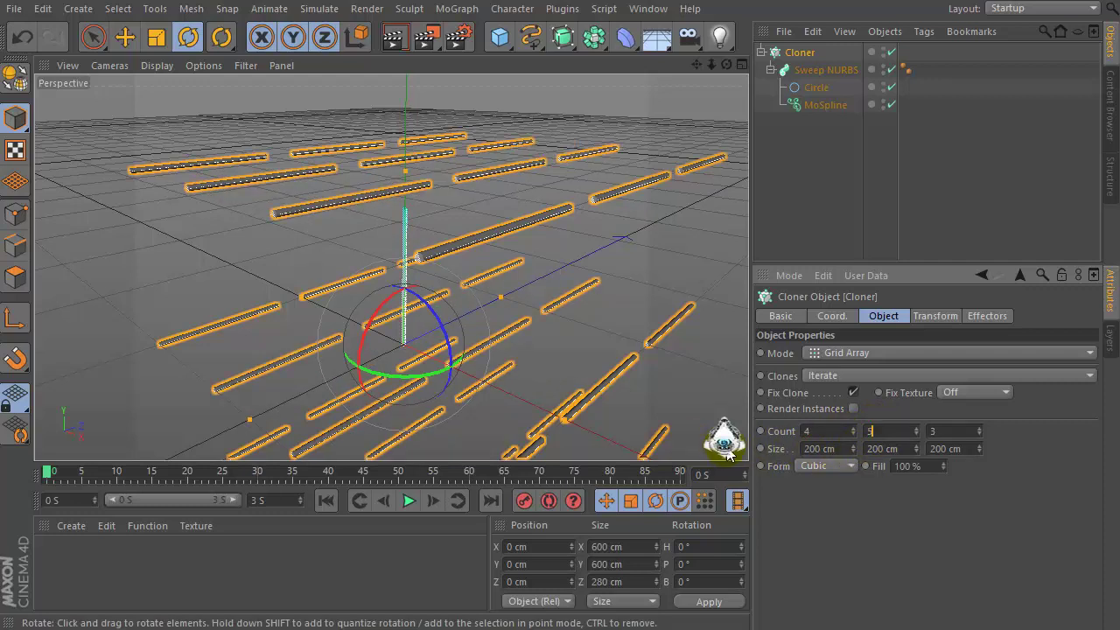
pyautogui.write('+')
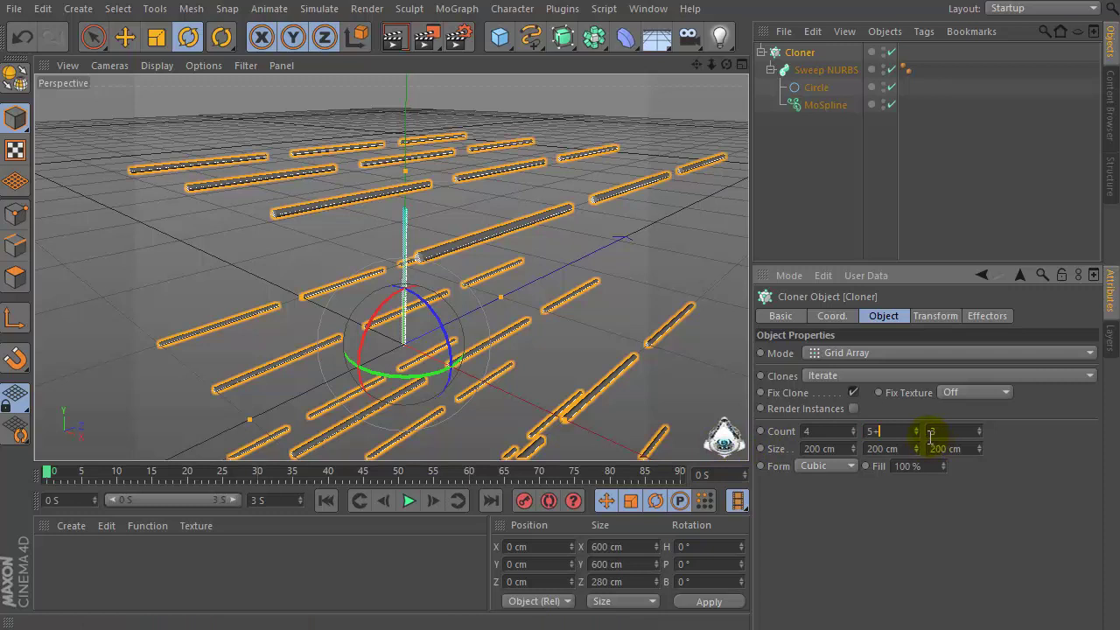
pyautogui.press('Return')
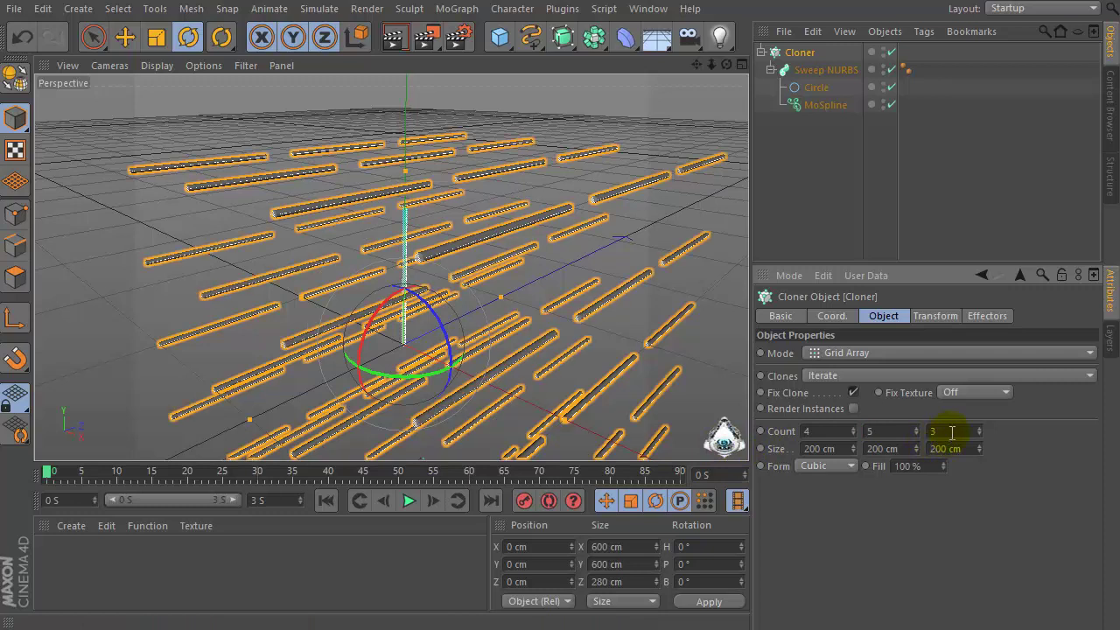
pyautogui.write('1')
pyautogui.press('Return')
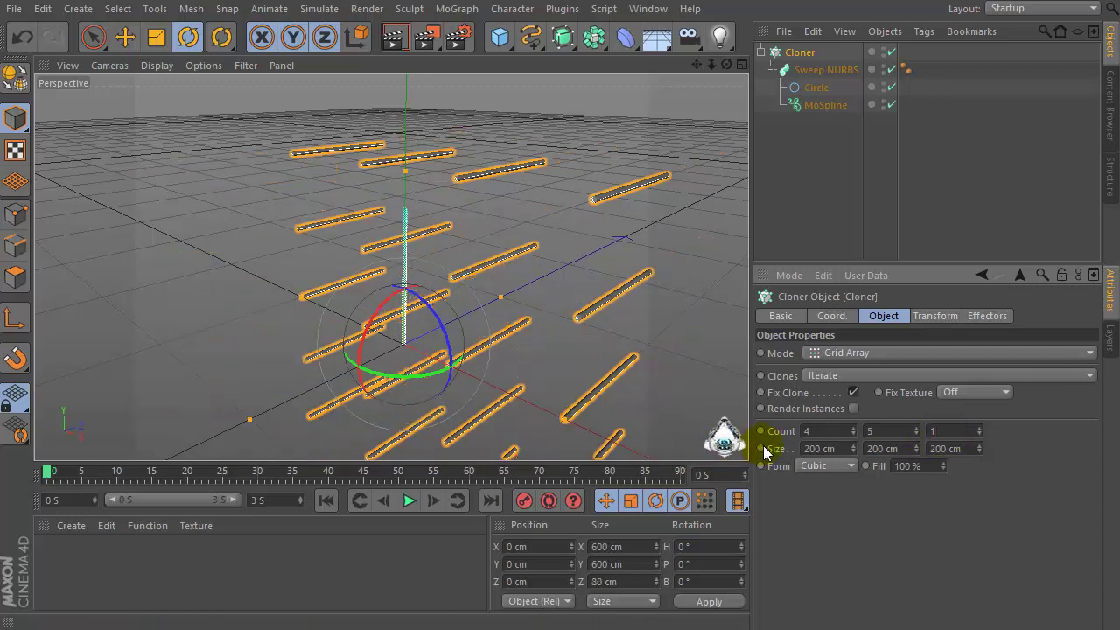
pyautogui.moveTo(713, 68); pyautogui.dragTo(726, 124)
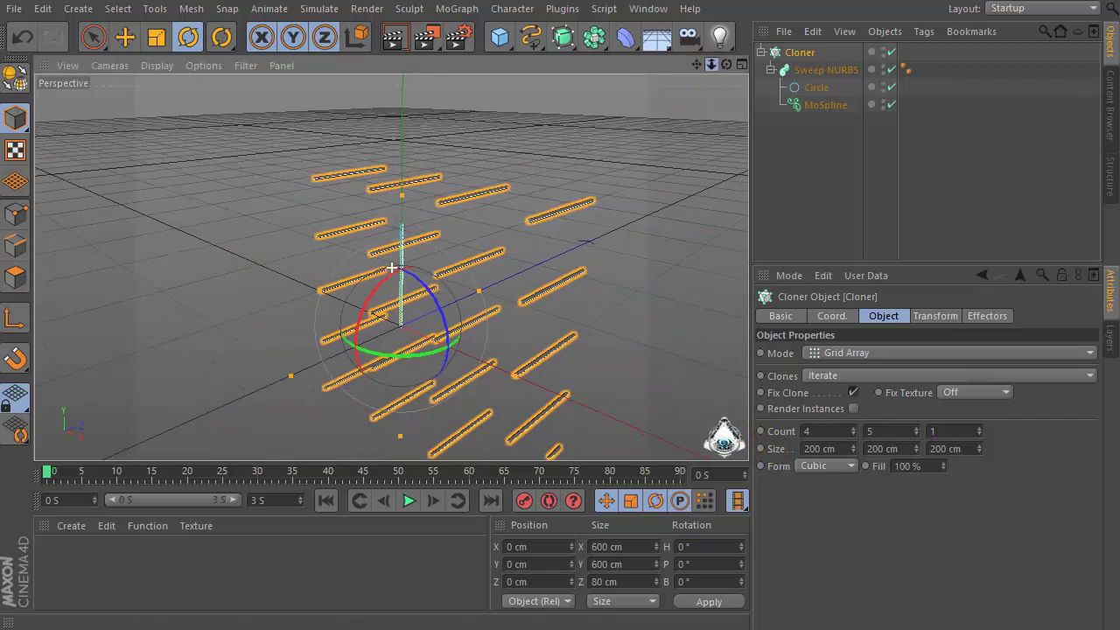
# Set the Cloner's grid size to 25 cm, 25 cm and 0 cm
pyautogui.moveTo(971, 452); pyautogui.dragTo(656, 470)
pyautogui.write('0')
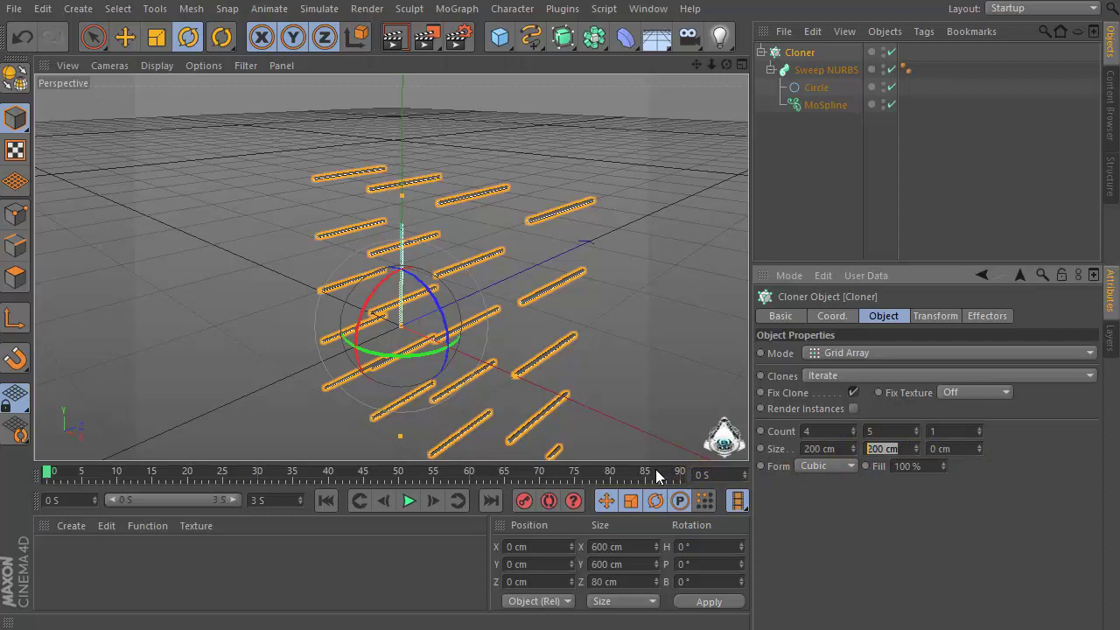
pyautogui.write('25')
pyautogui.moveTo(834, 448); pyautogui.dragTo(685, 462)
pyautogui.write('25')
pyautogui.press('Return')
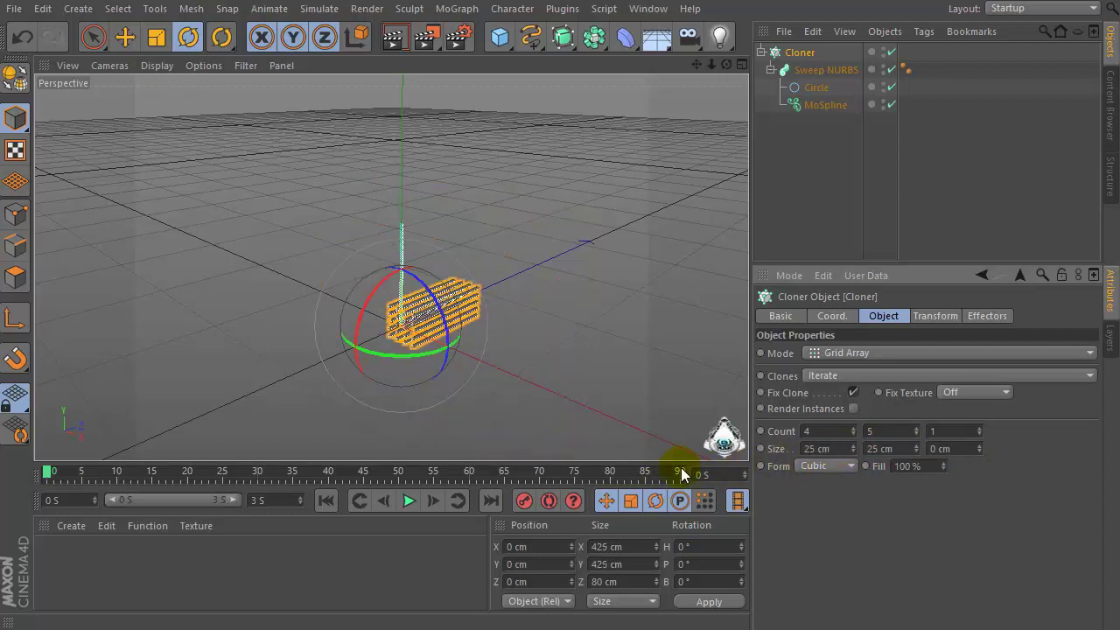
# Rotate the Cloner to a pitch of 90° so its cloned stems stand upright
pyautogui.scroll(3, 441, 373)
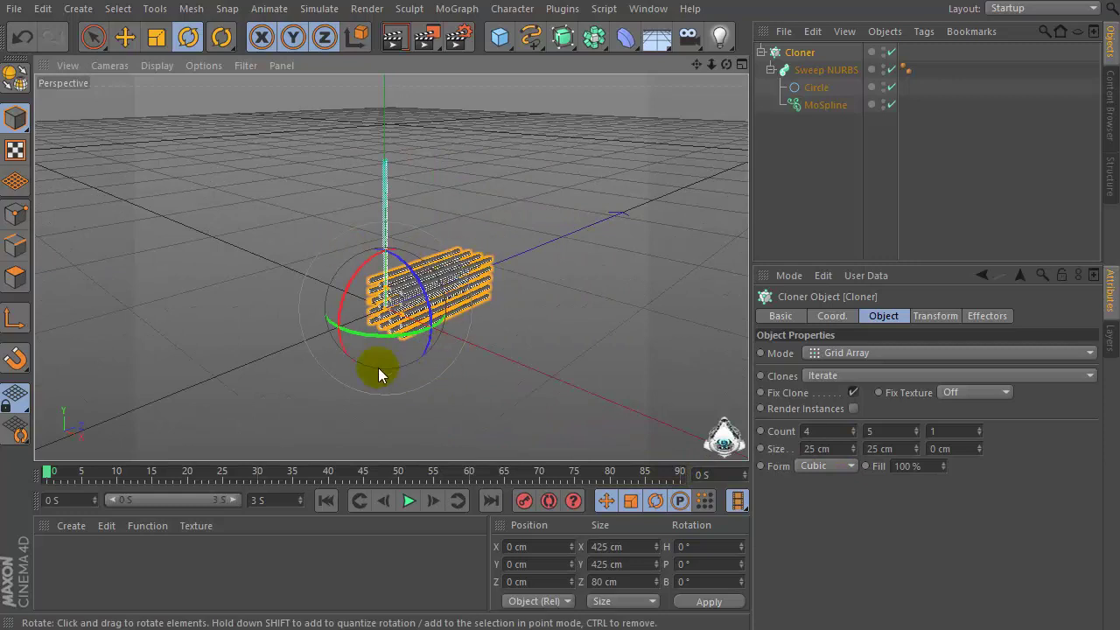
pyautogui.click(796, 55)
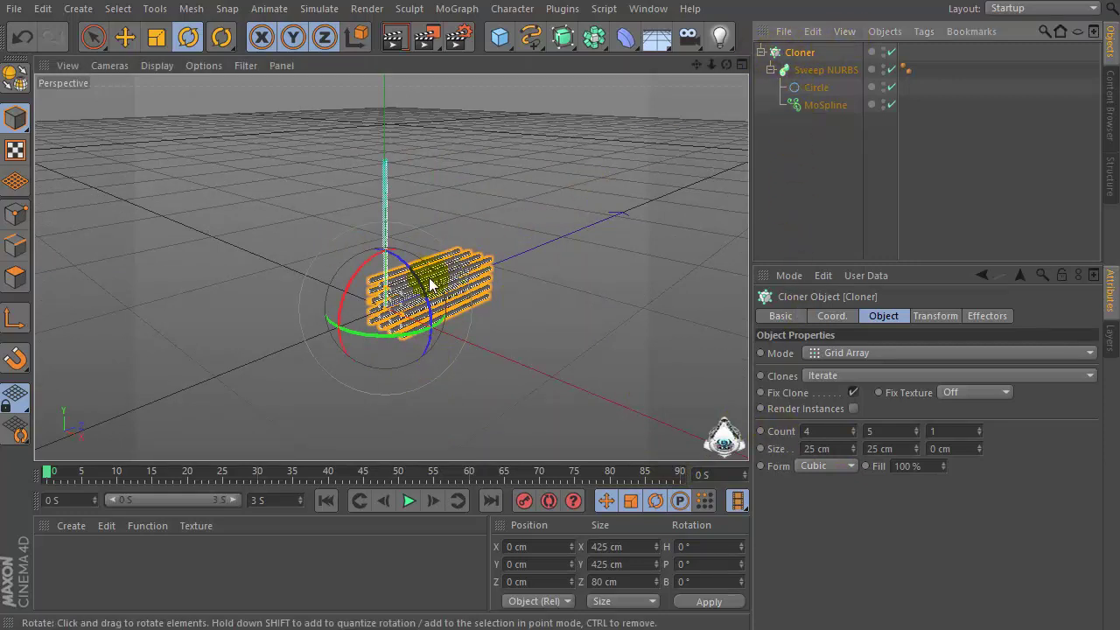
pyautogui.moveTo(356, 280); pyautogui.dragTo(333, 374)
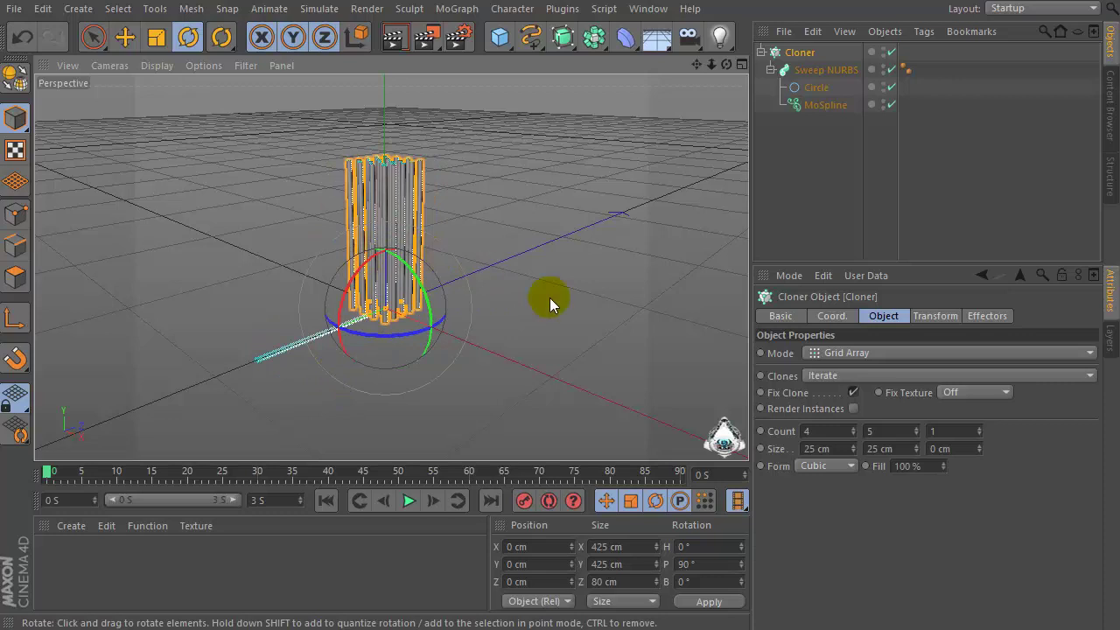
pyautogui.click(831, 431)
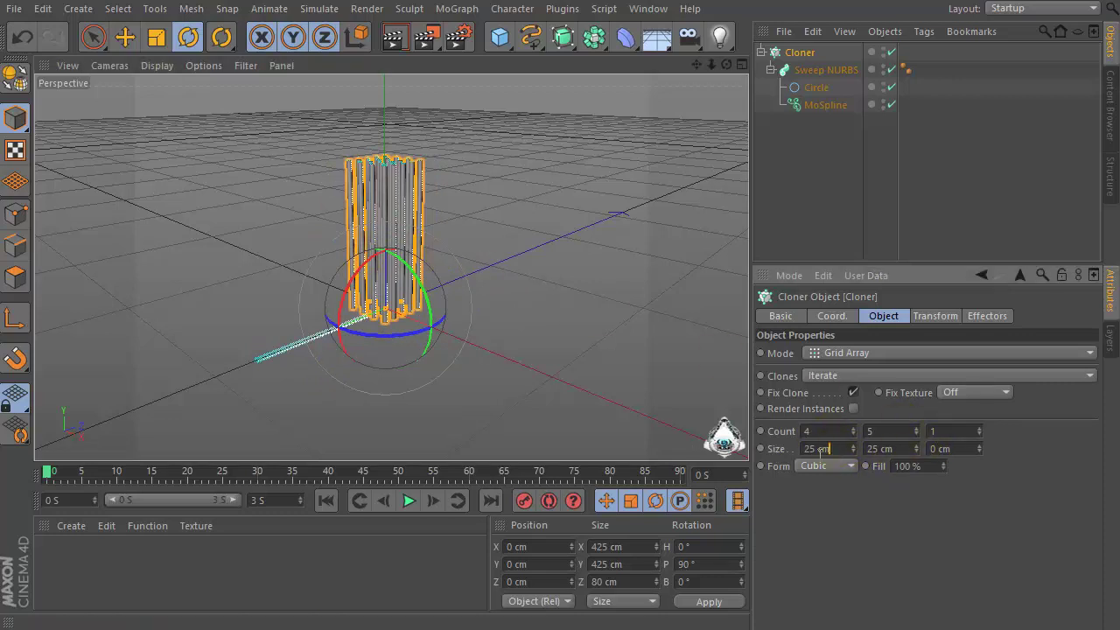
pyautogui.click(879, 431)
# Add a Disc primitive as the ground under the stems and set its rotation segments to 45
pyautogui.moveTo(725, 70); pyautogui.dragTo(724, 45)
pyautogui.keyDown('alt'); pyautogui.moveTo(204, 306); pyautogui.dragTo(204, 331); pyautogui.keyUp('alt')
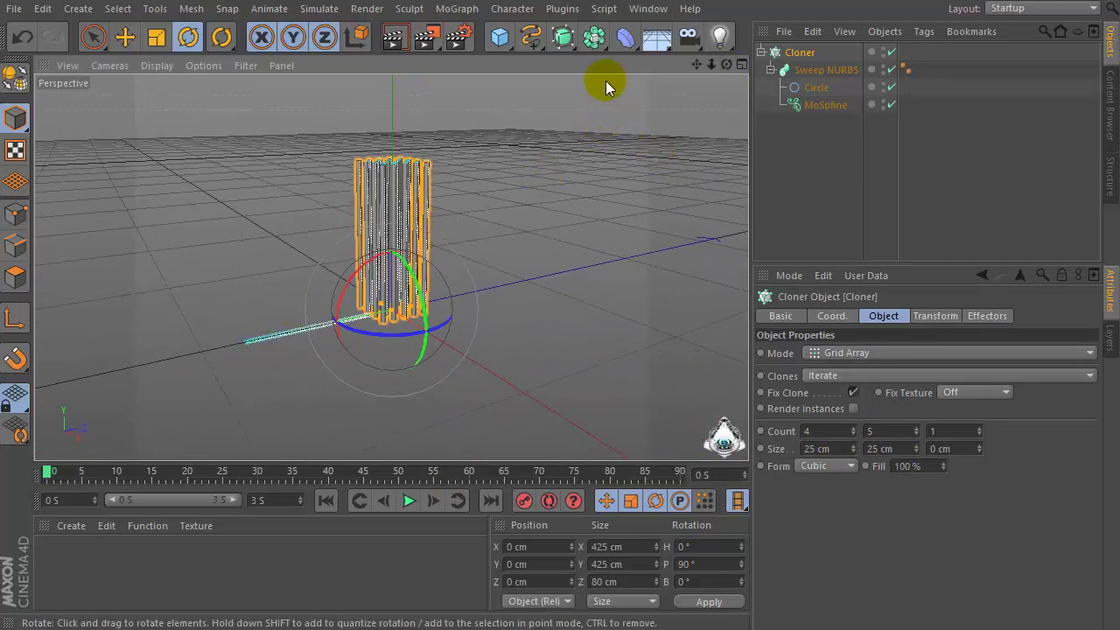
pyautogui.click(499, 37)
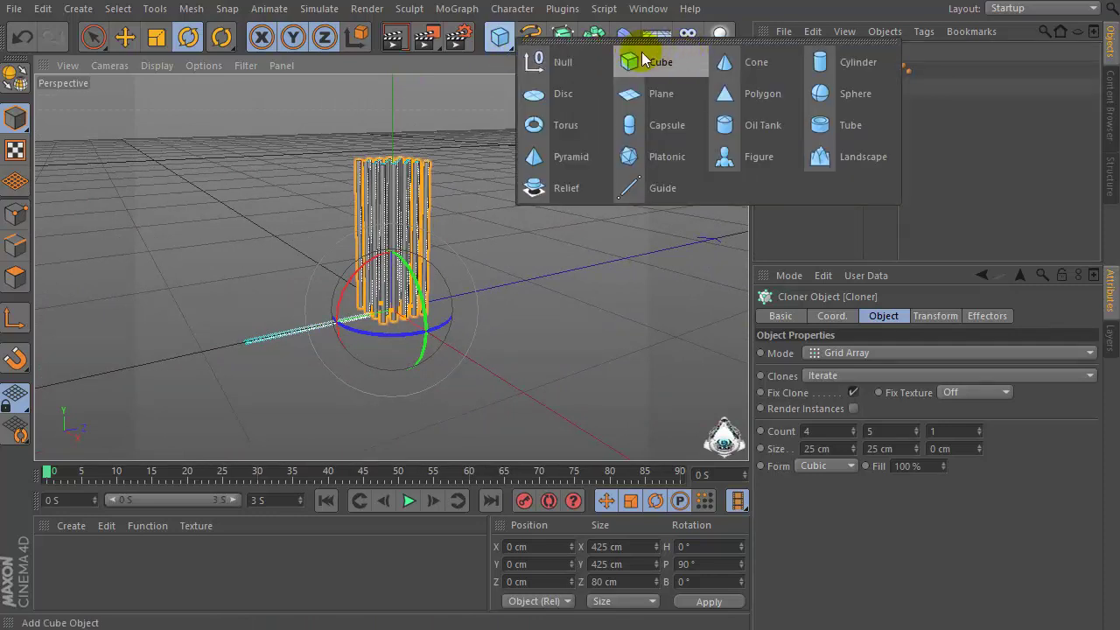
pyautogui.click(571, 96)
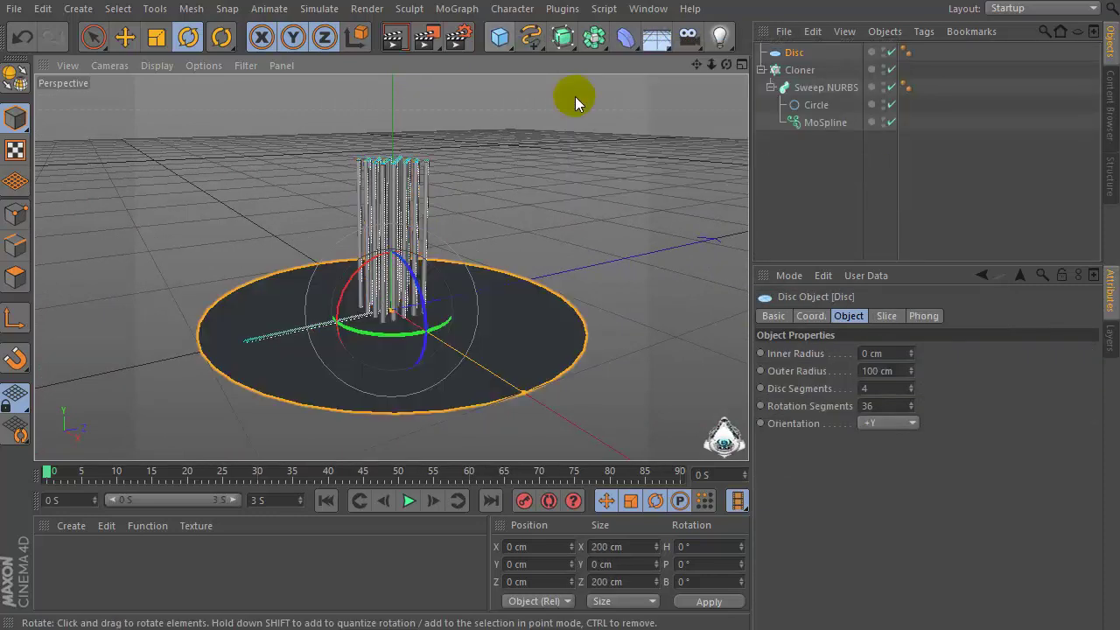
pyautogui.doubleClick(866, 405)
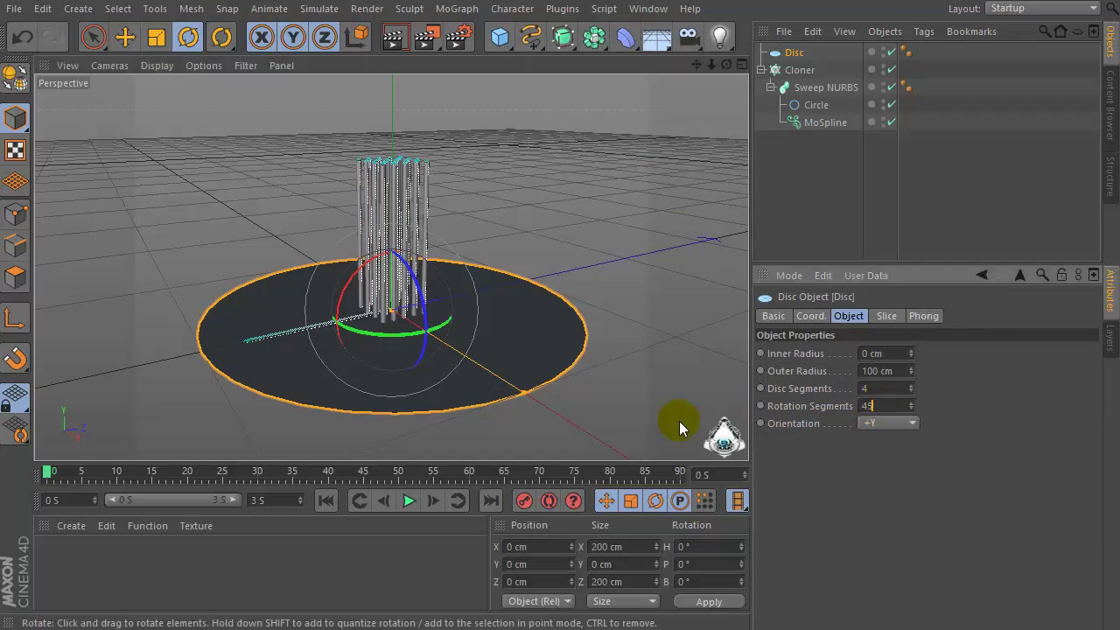
pyautogui.write('45')
pyautogui.press('Return')
# Add a MoGraph Random effector to the Cloner holding the stems
pyautogui.moveTo(725, 64); pyautogui.dragTo(739, 73)
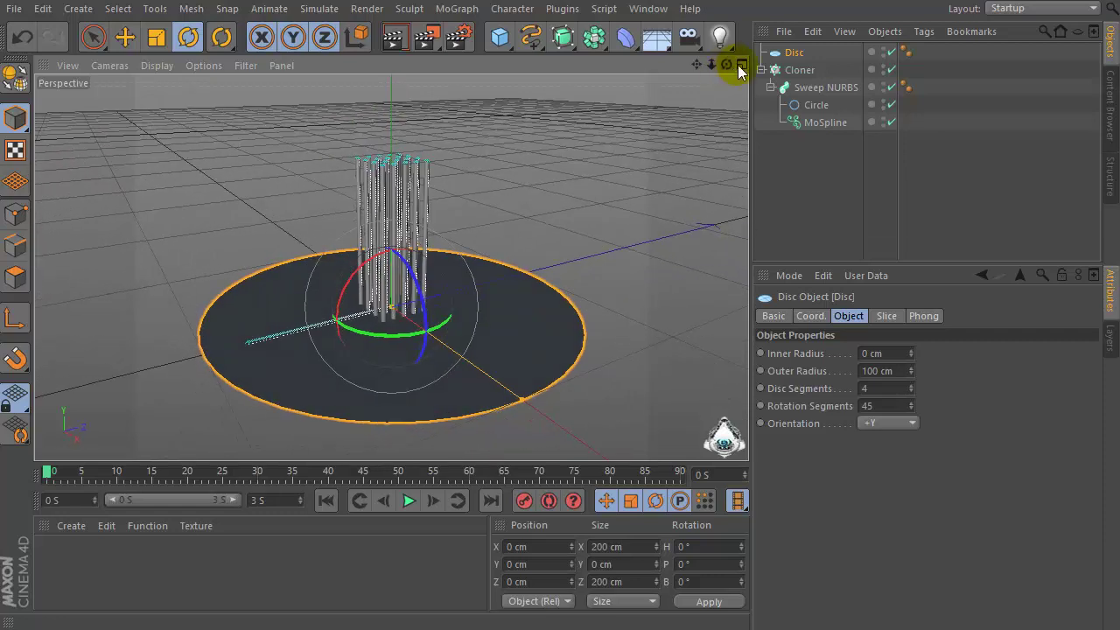
pyautogui.click(800, 71)
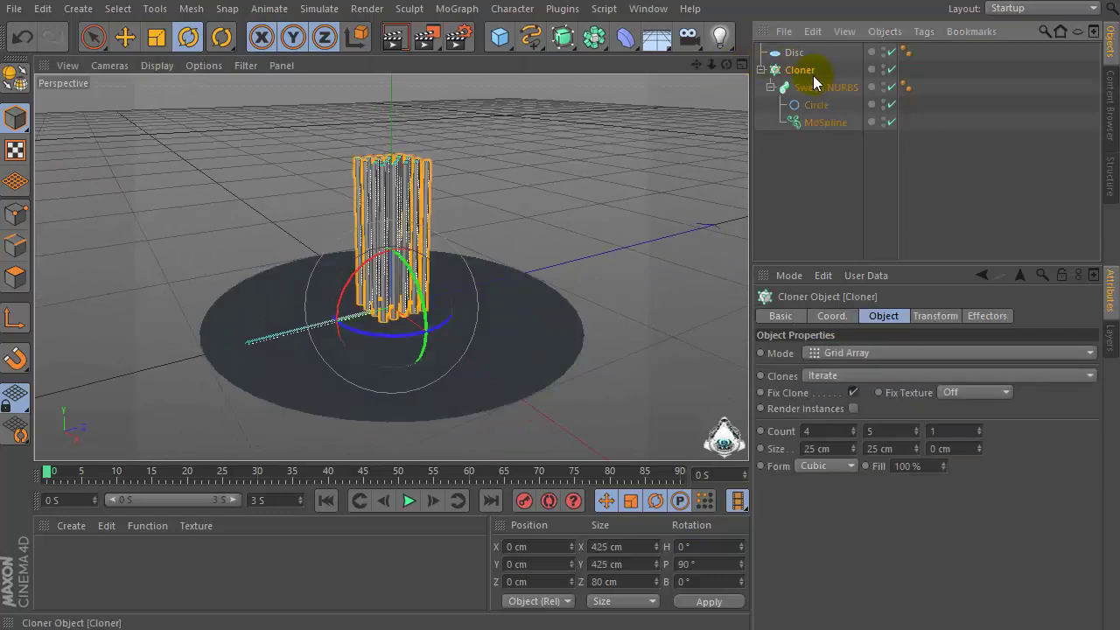
pyautogui.click(468, 11)
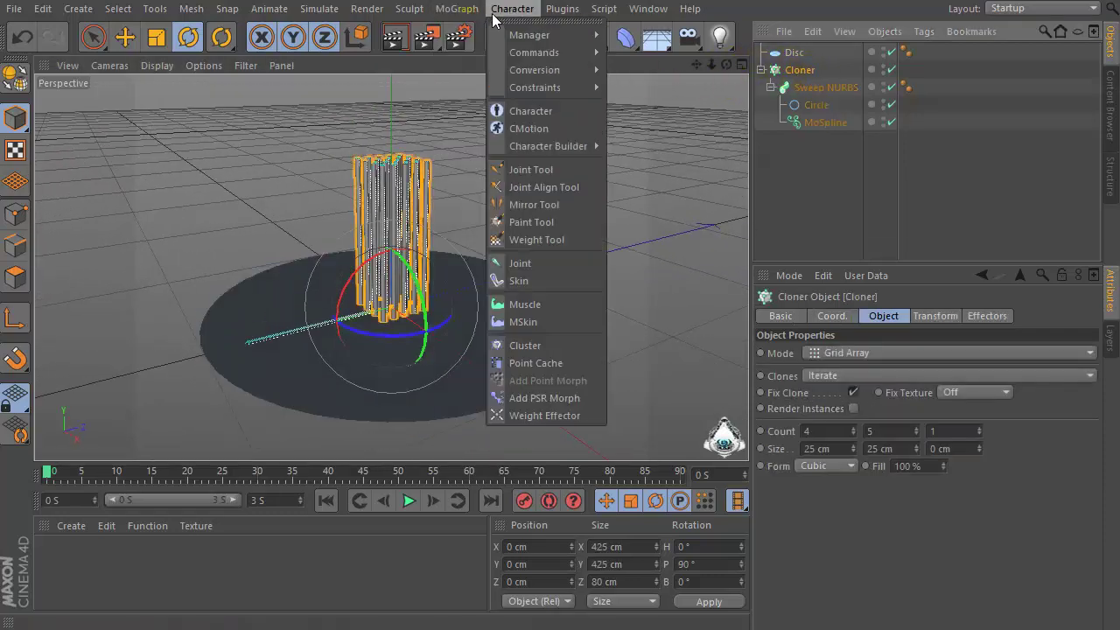
pyautogui.moveTo(452, 37)
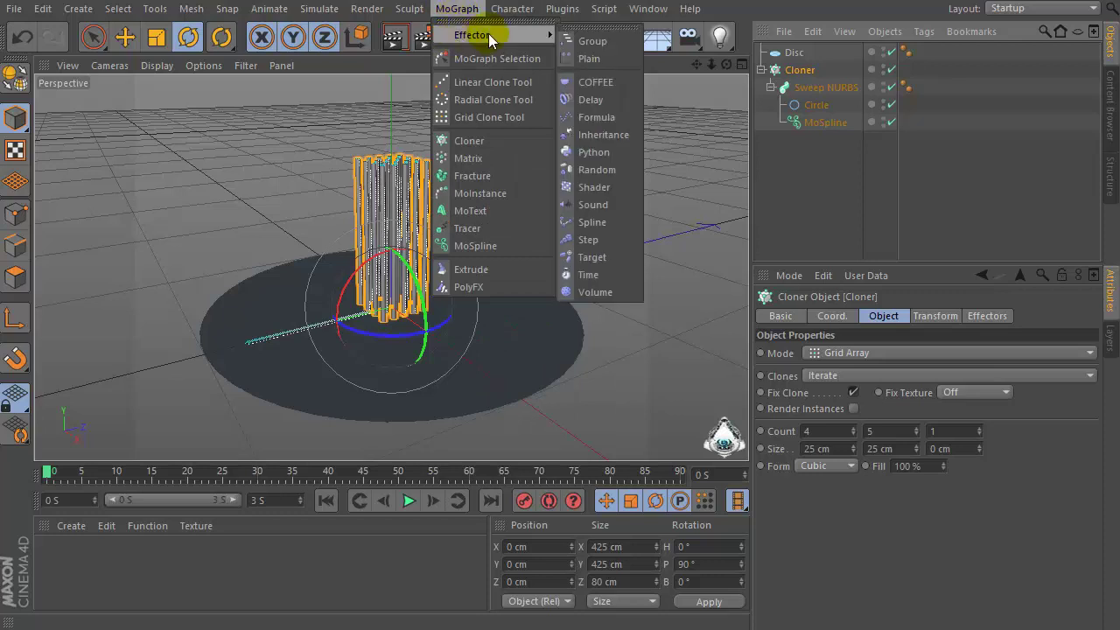
pyautogui.click(612, 170)
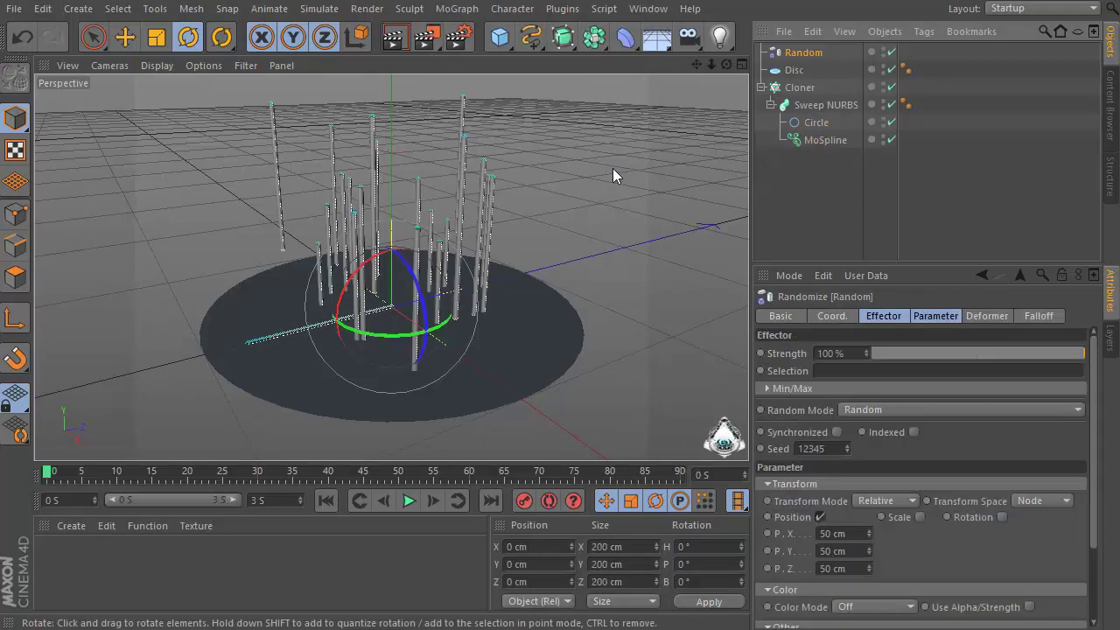
# Set the Random effector's position offsets to 7 cm in X, 0 cm in Y and 7 cm in Z
pyautogui.click(849, 549)
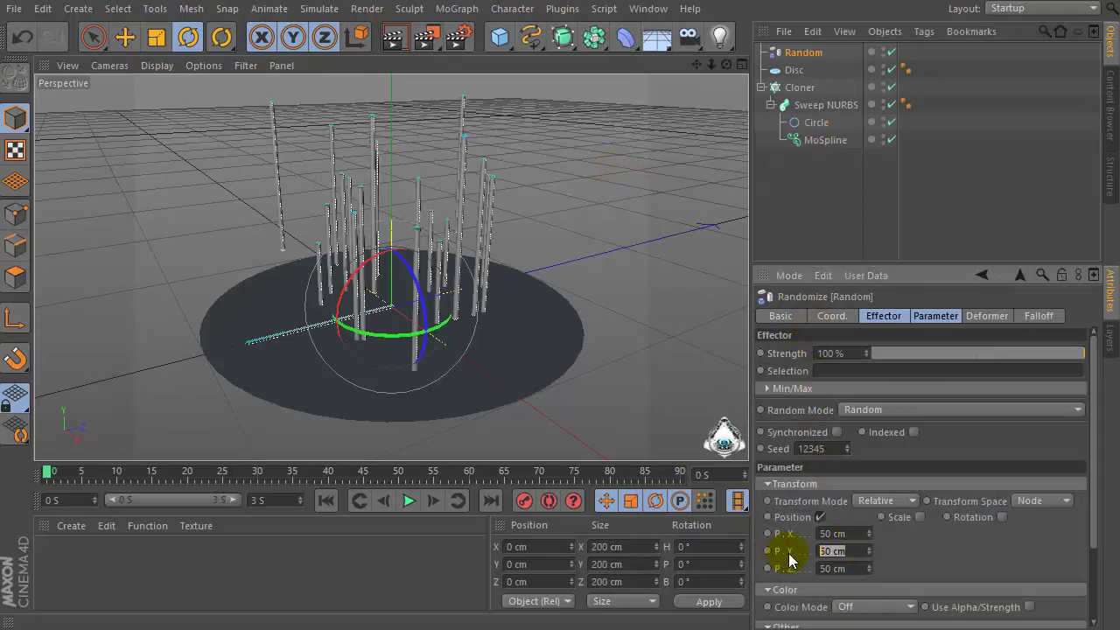
pyautogui.write('0')
pyautogui.hotkey('shift', 'Tab')
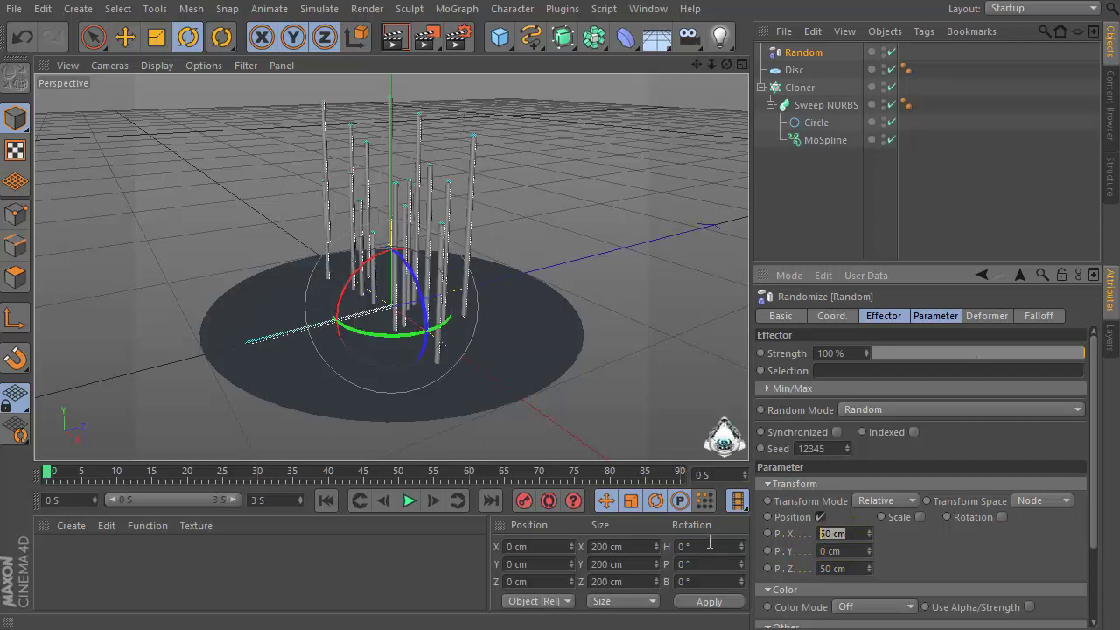
pyautogui.write('7')
pyautogui.click(844, 568)
pyautogui.write('7')
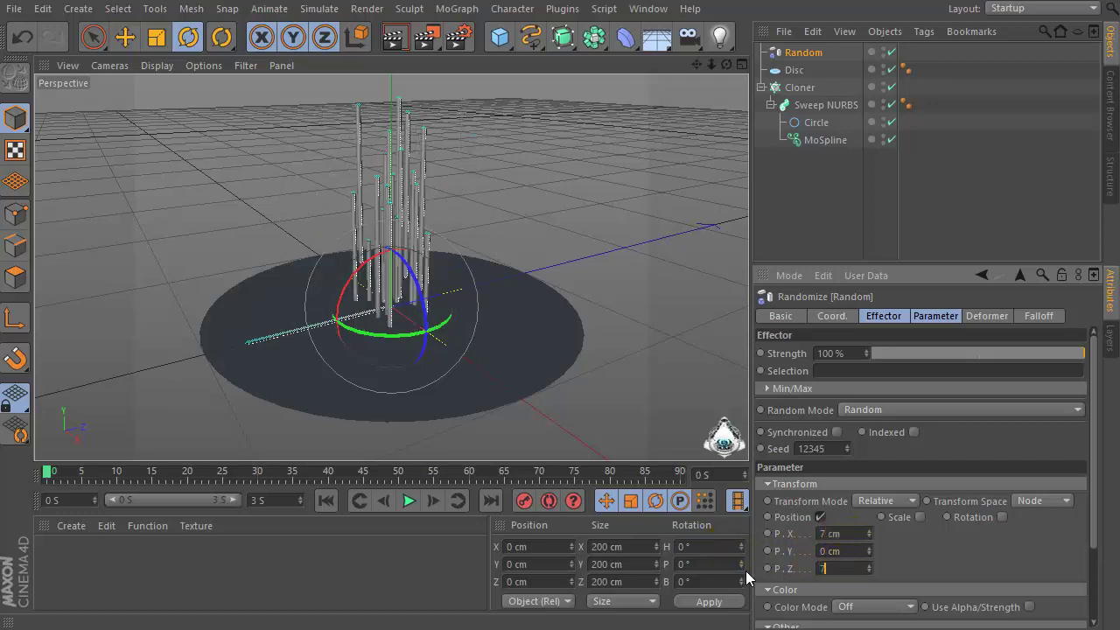
pyautogui.press('Return')
# Add a Pyramid primitive and set its size to 7 cm in all three dimensions
pyautogui.moveTo(725, 65); pyautogui.dragTo(797, 75)
pyautogui.moveTo(696, 64); pyautogui.dragTo(701, 65)
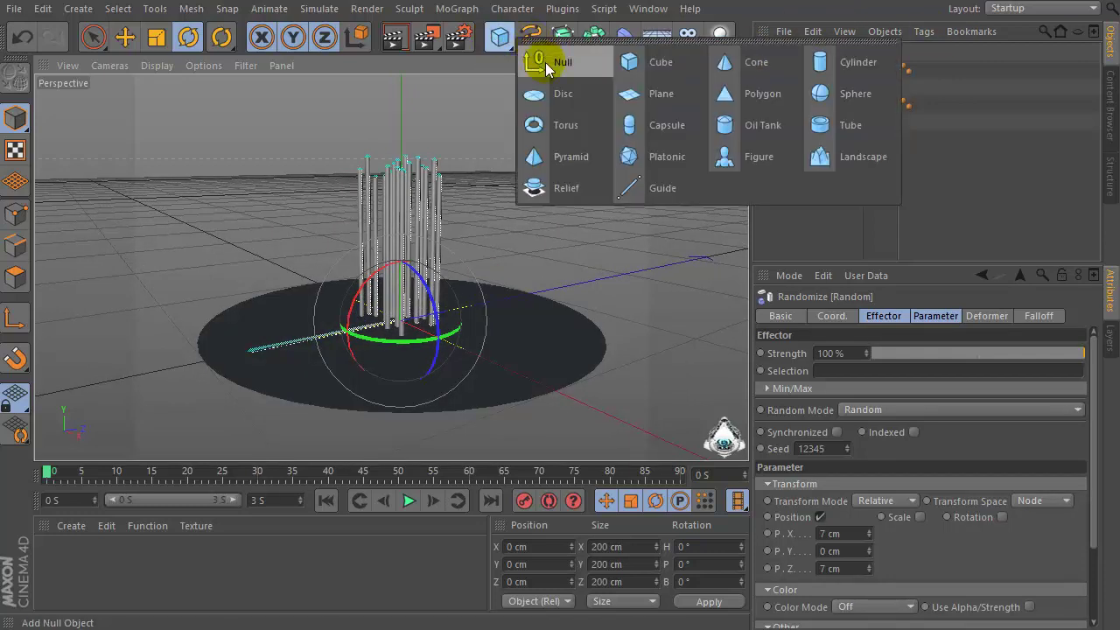
pyautogui.click(561, 161)
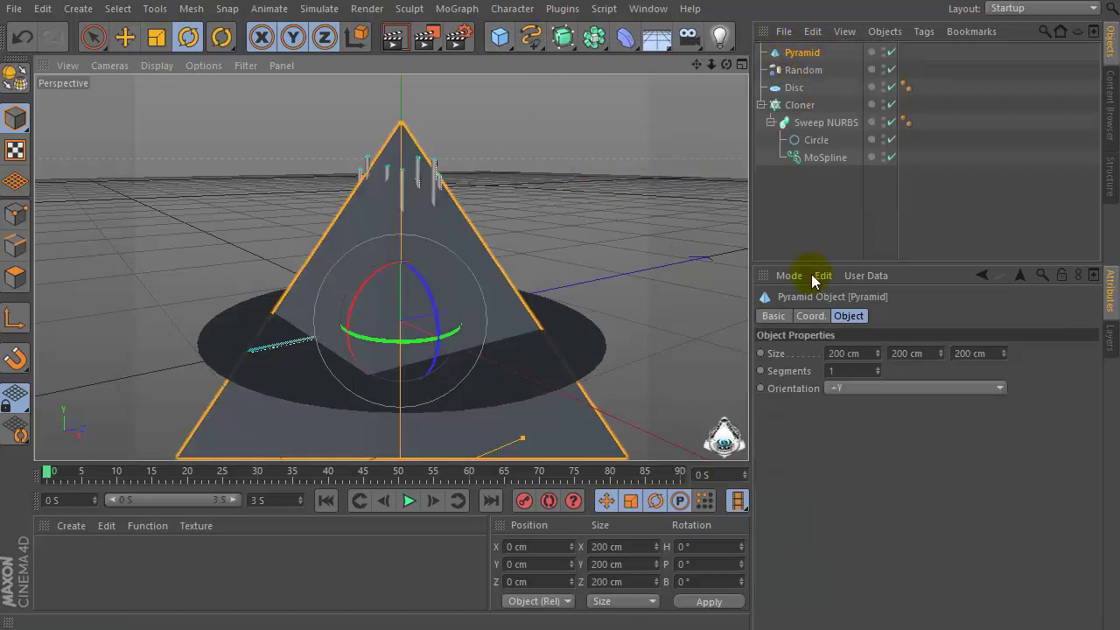
pyautogui.click(864, 353)
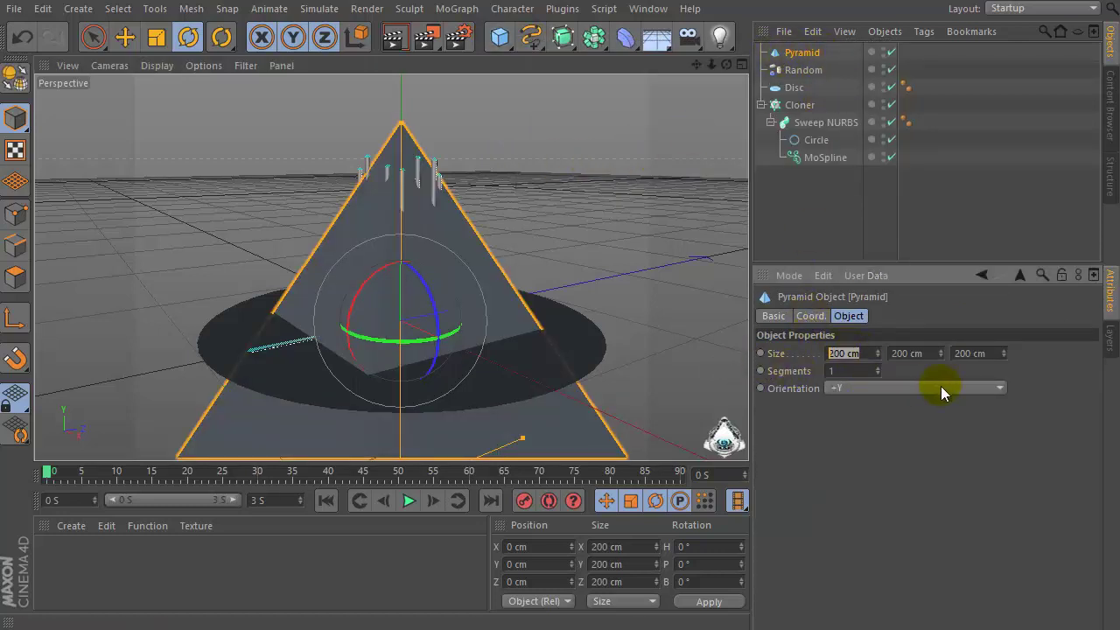
pyautogui.write('7')
pyautogui.click(935, 353)
pyautogui.write('7')
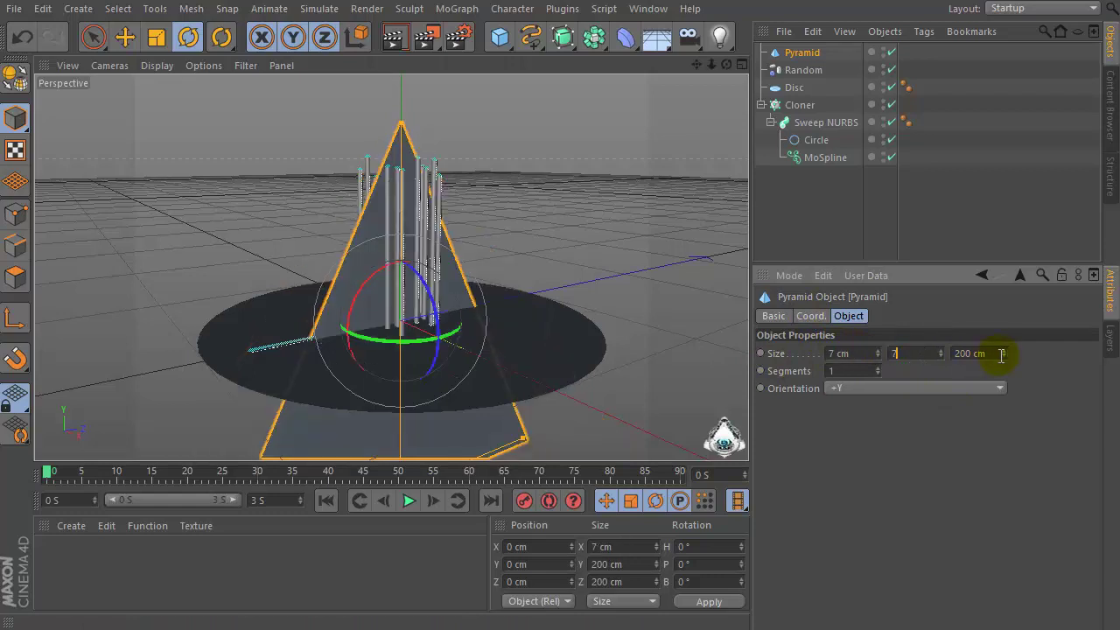
pyautogui.click(1001, 353)
pyautogui.write('7')
pyautogui.press('Return')
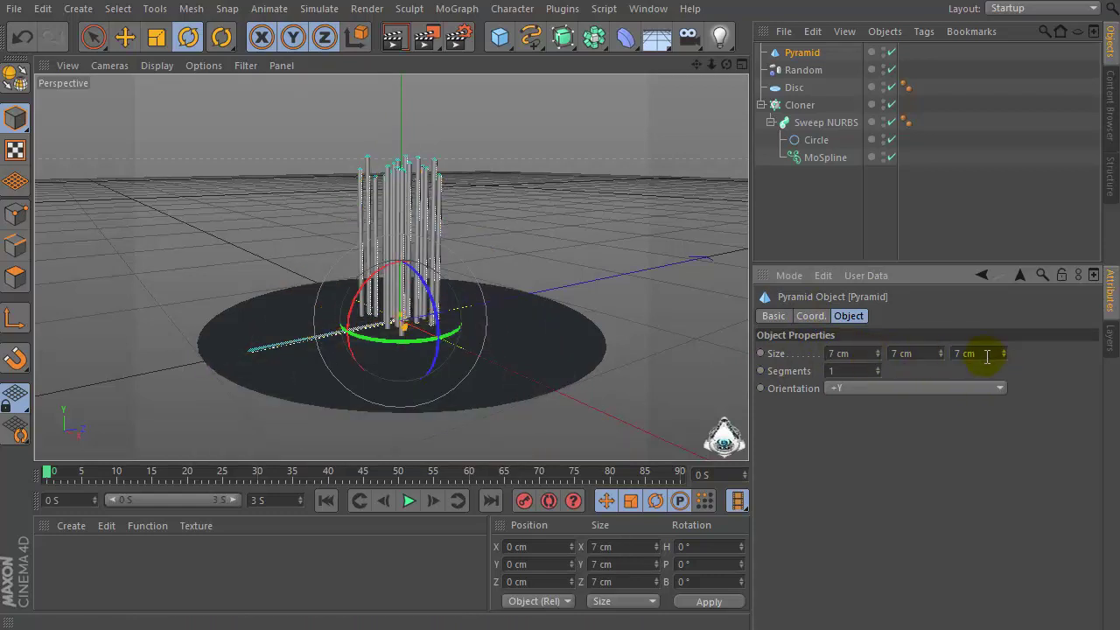
# Add a second MoGraph Cloner and make the Pyramid a child of it
pyautogui.click(798, 54)
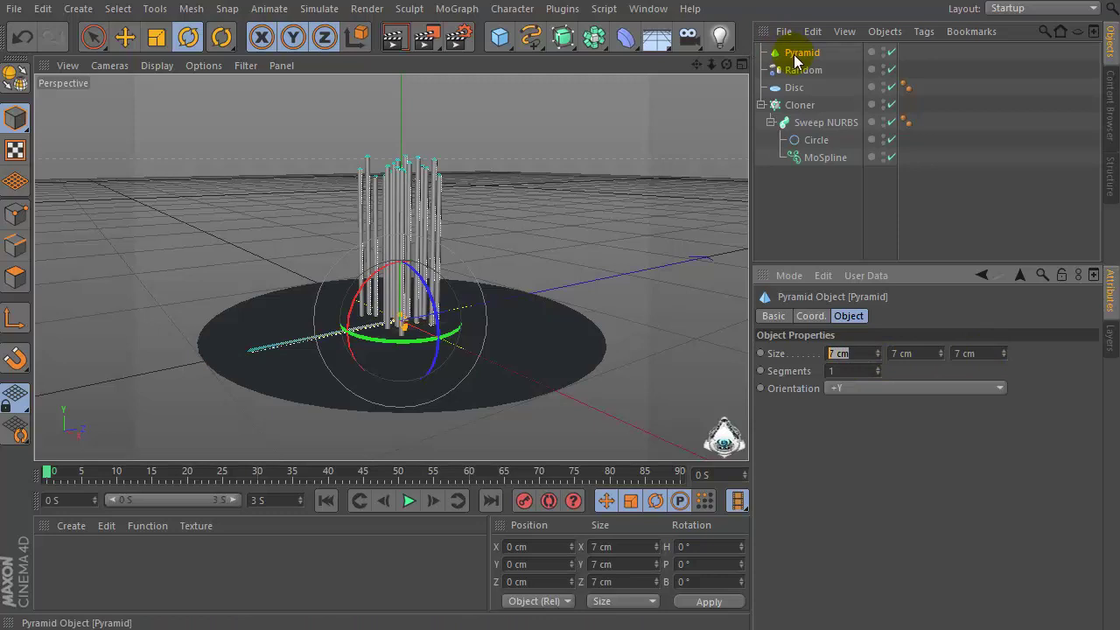
pyautogui.click(454, 10)
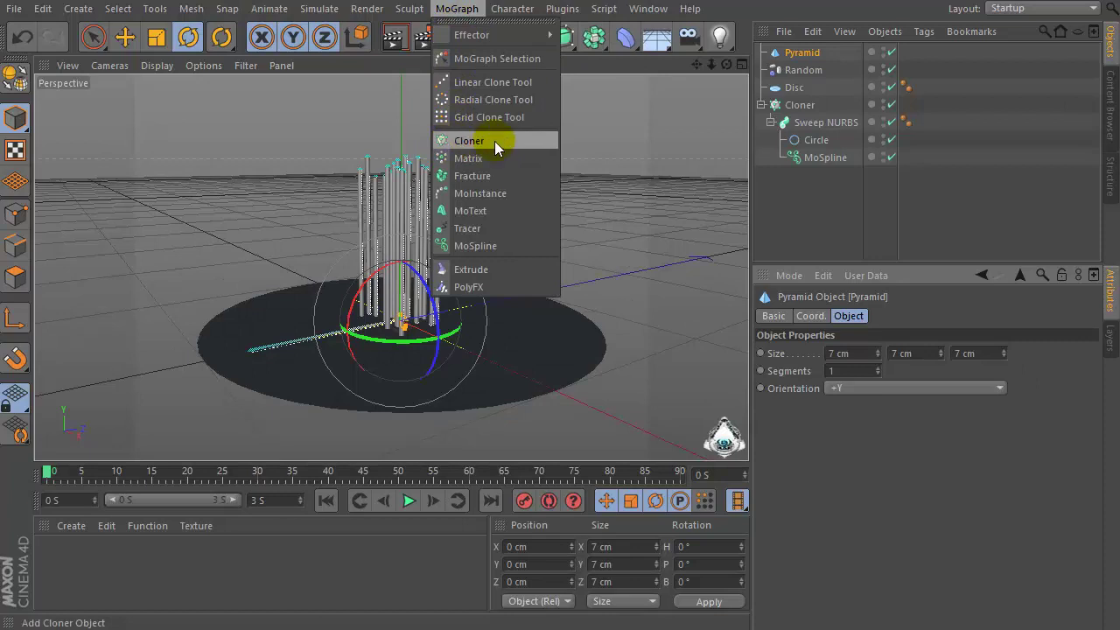
pyautogui.click(518, 142)
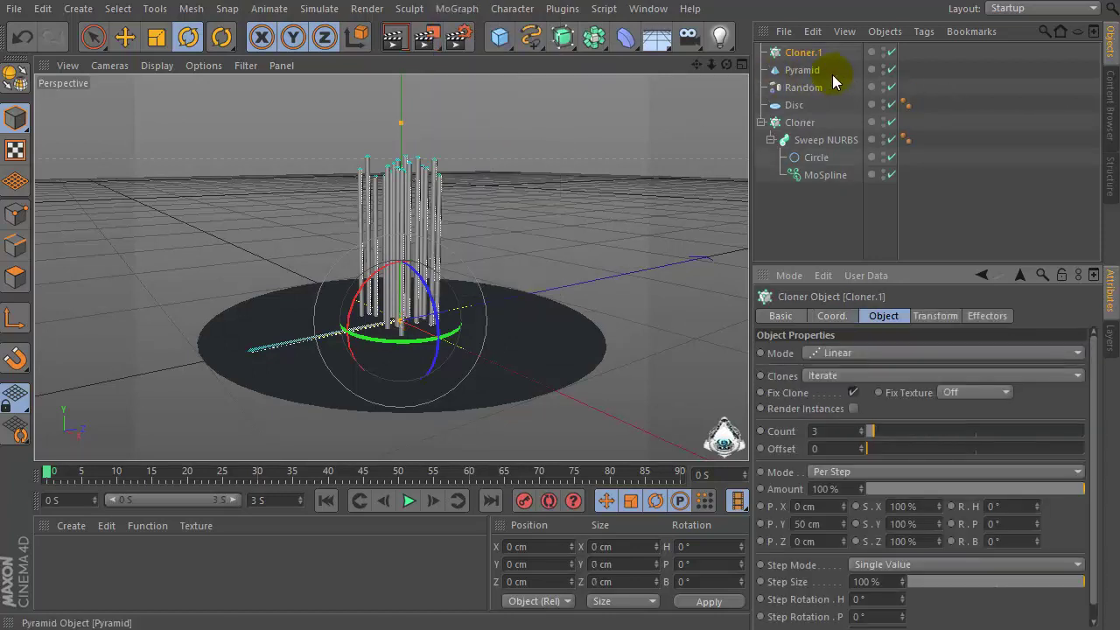
pyautogui.click(802, 77)
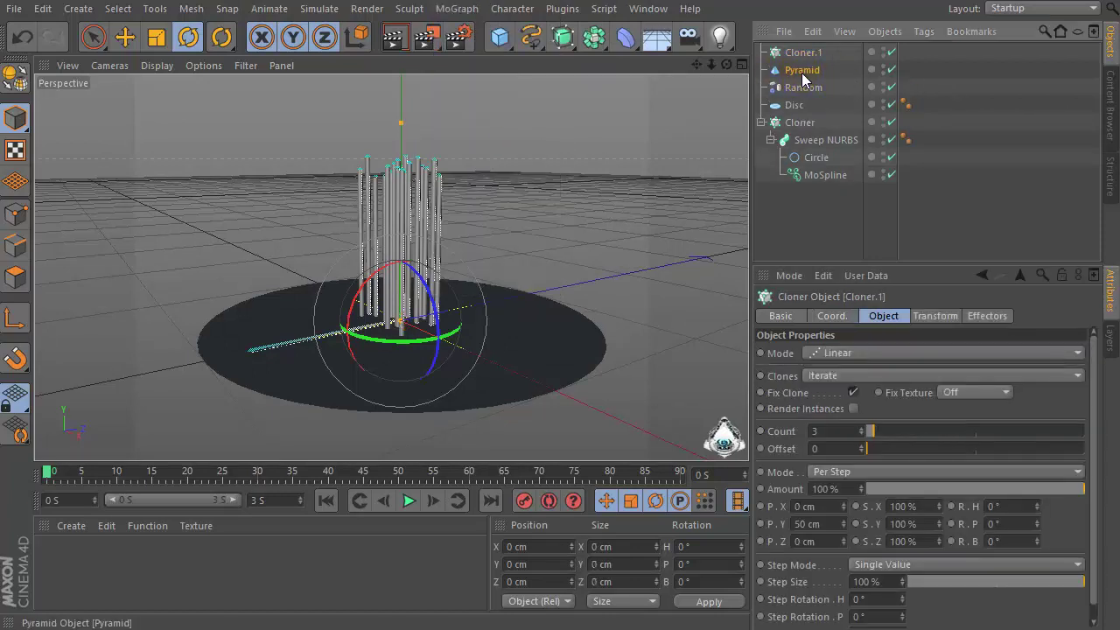
pyautogui.moveTo(807, 55); pyautogui.dragTo(802, 60)
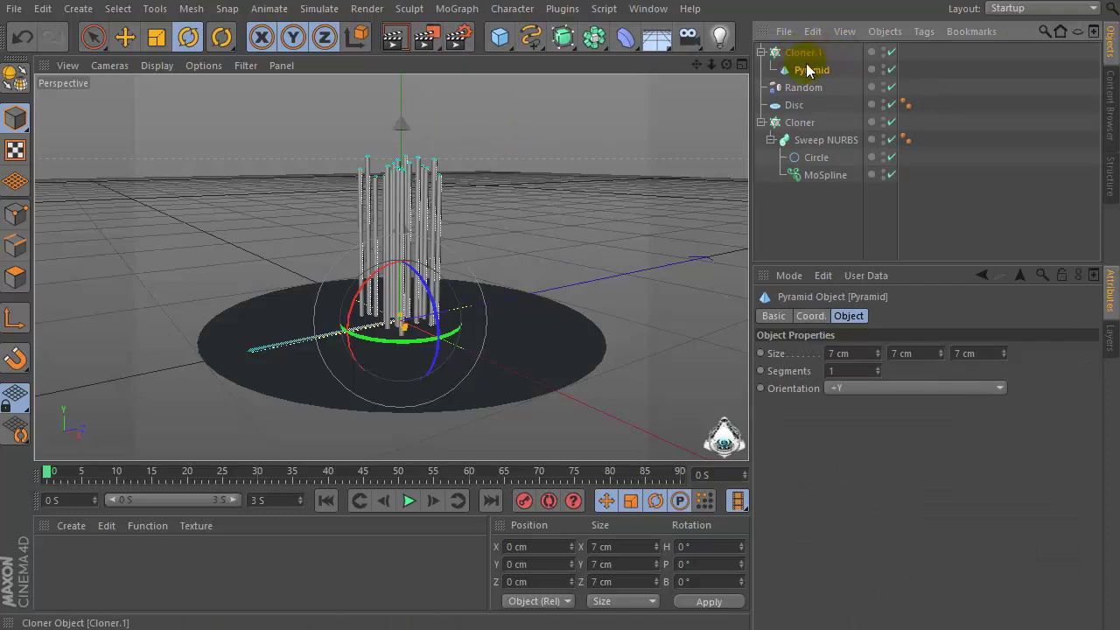
# Switch the pyramid's Cloner to Object mode and assign the MoSpline as its object
pyautogui.click(776, 56)
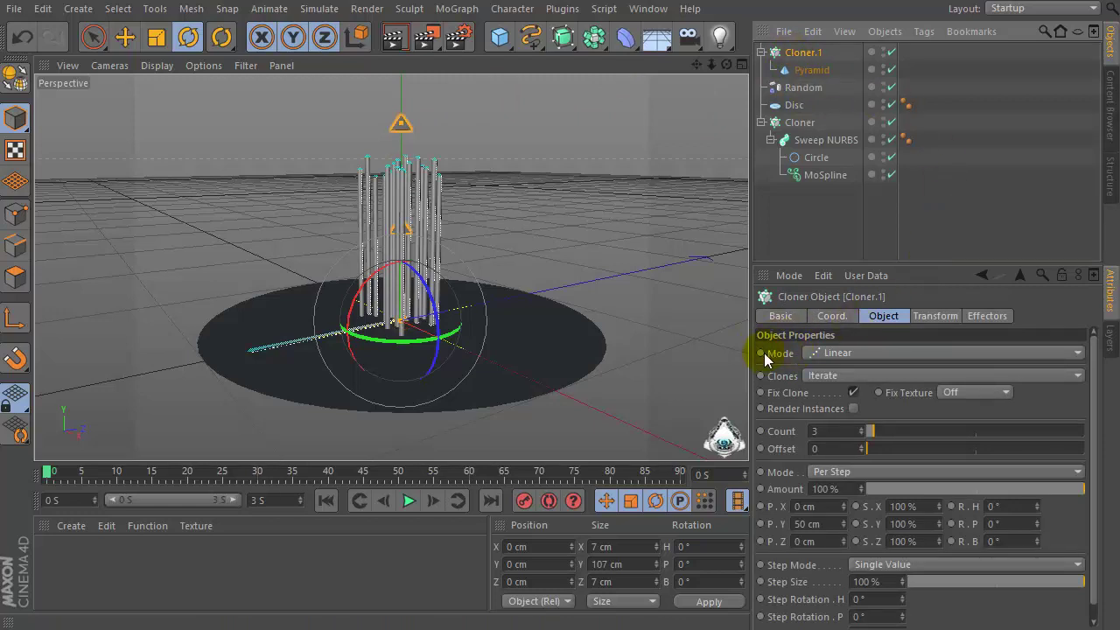
pyautogui.click(836, 353)
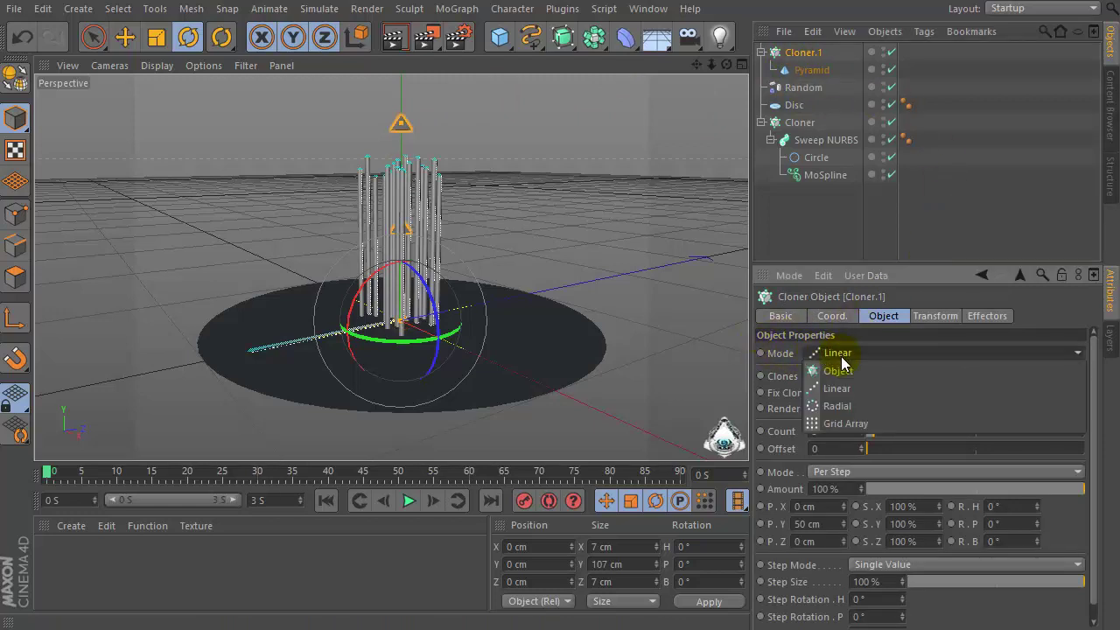
pyautogui.click(886, 369)
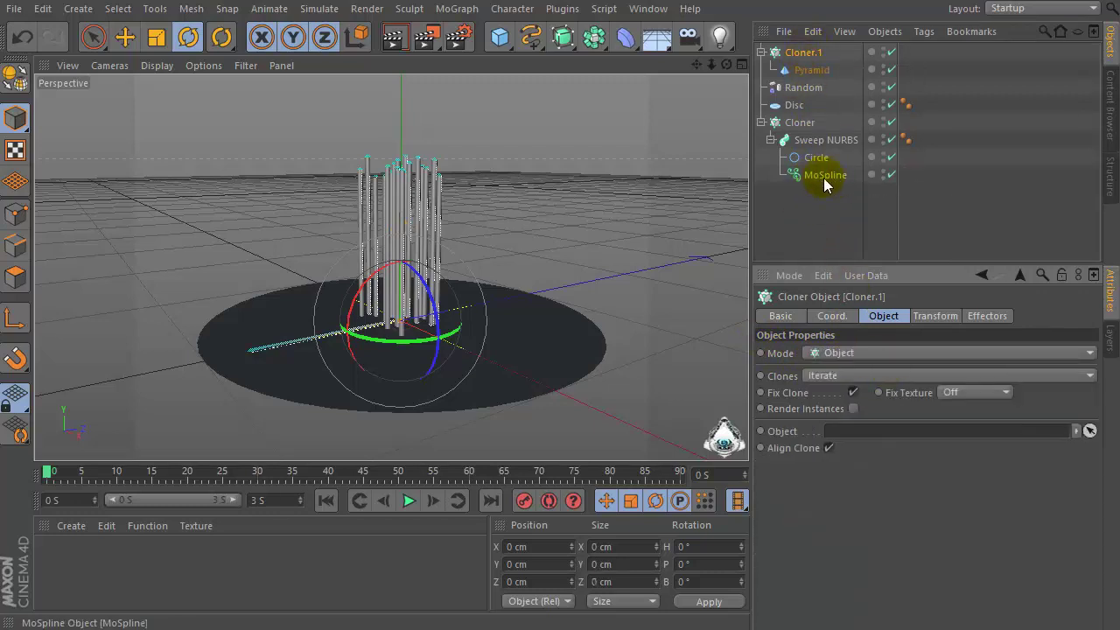
pyautogui.moveTo(820, 178); pyautogui.dragTo(894, 428)
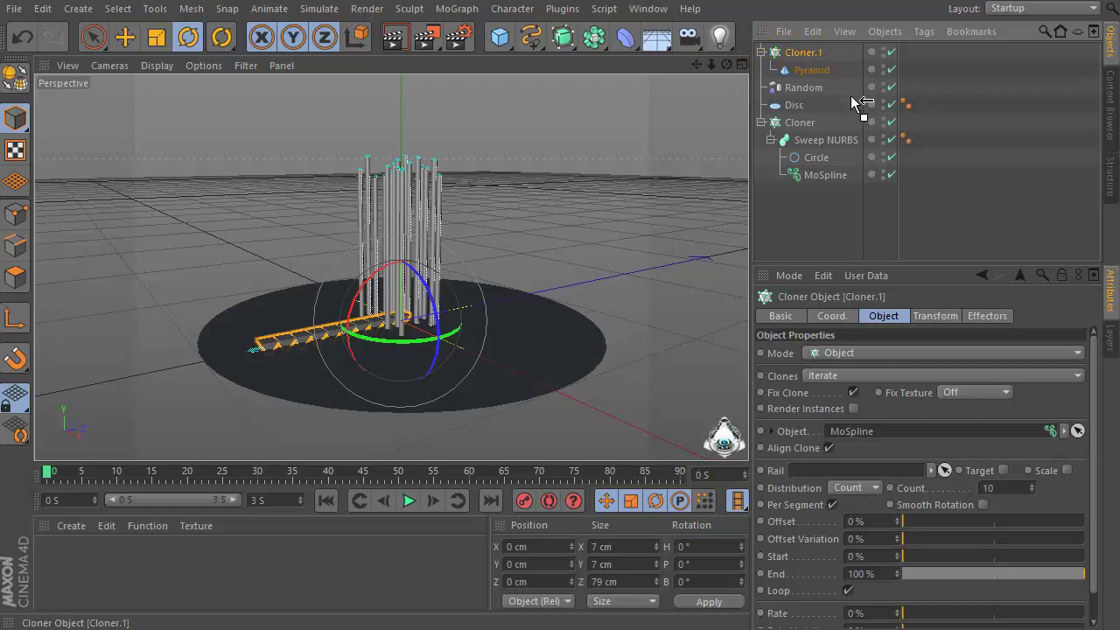
# Make the pyramid's Cloner a child of the MoSpline and set its distribution count to 1
pyautogui.moveTo(832, 179); pyautogui.dragTo(826, 175)
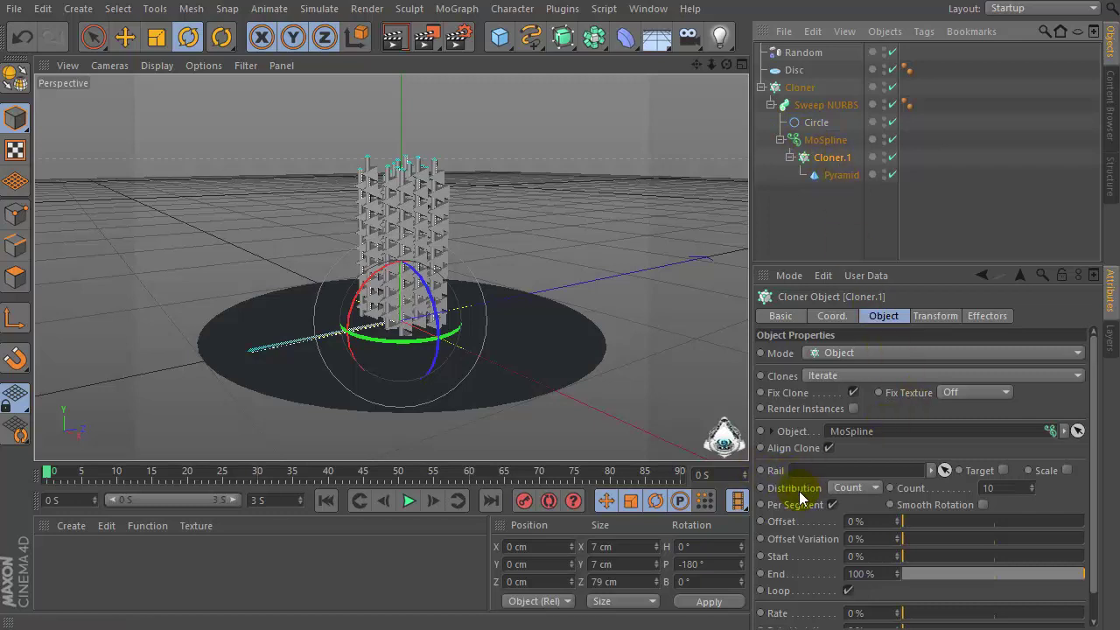
pyautogui.click(989, 488)
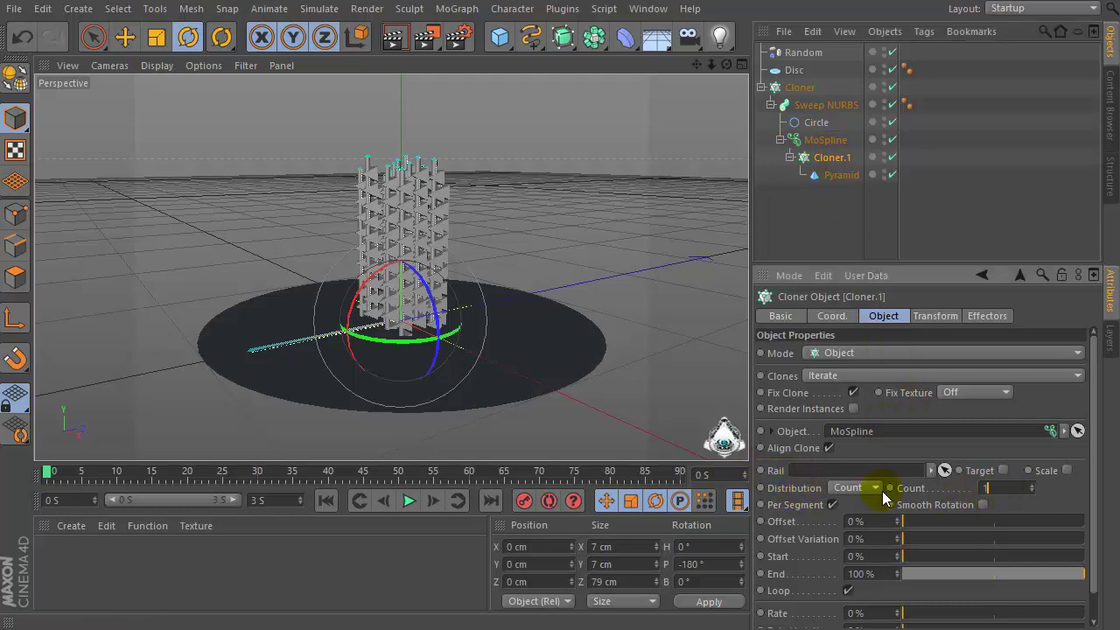
pyautogui.write('1')
pyautogui.press('Return')
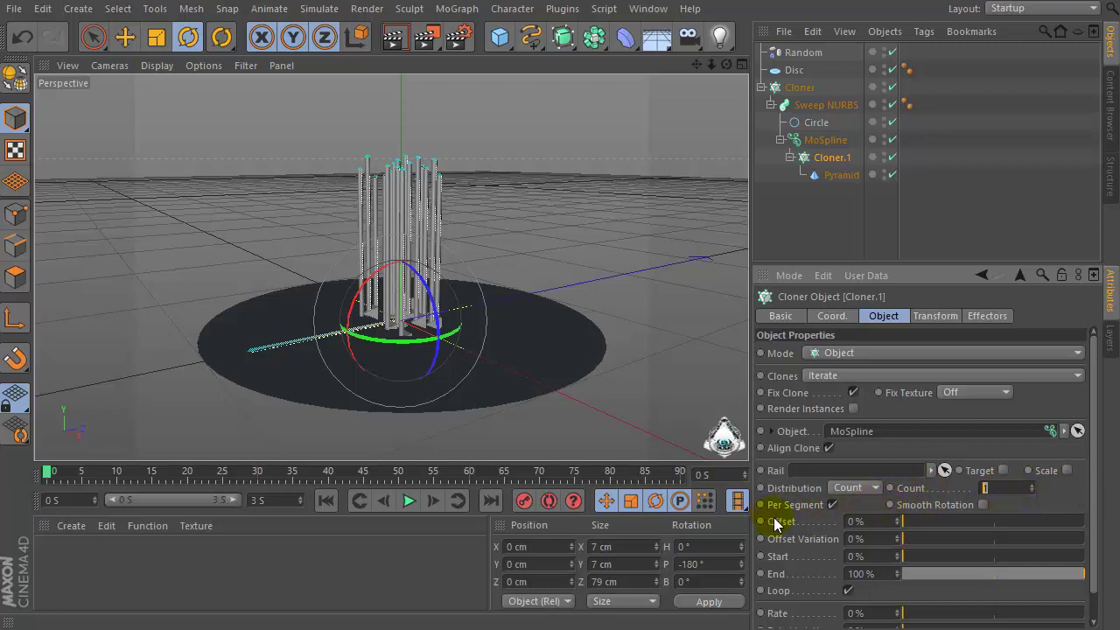
# Set the offset of the pyramid's Cloner to 99%, so the pyramids sit at the stem tips
pyautogui.write('99')
pyautogui.press('Return')
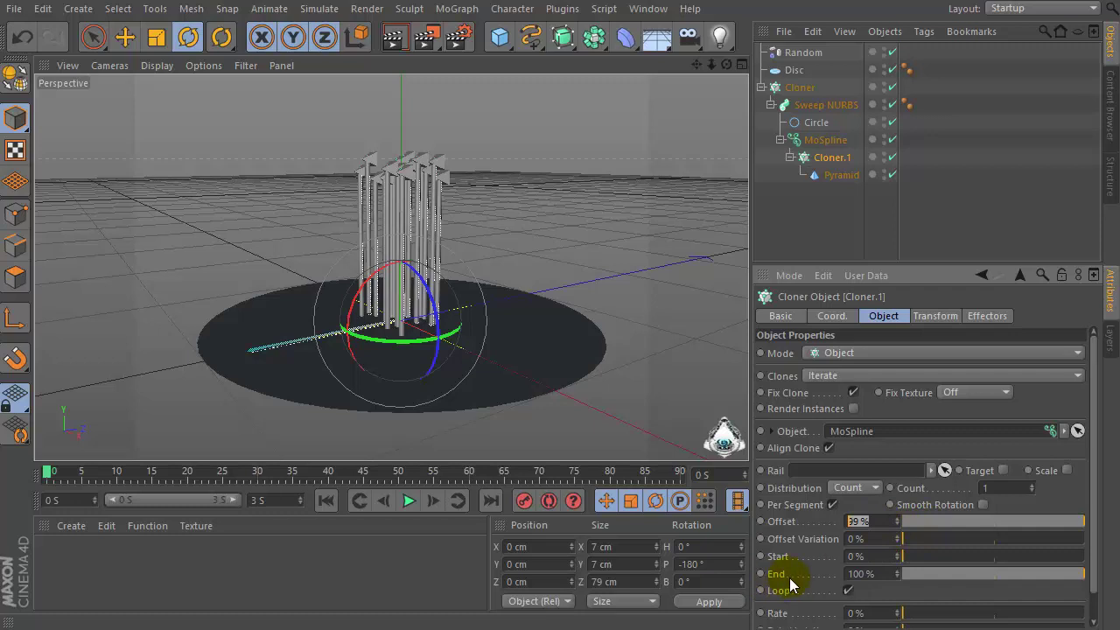
pyautogui.moveTo(881, 573); pyautogui.dragTo(781, 572)
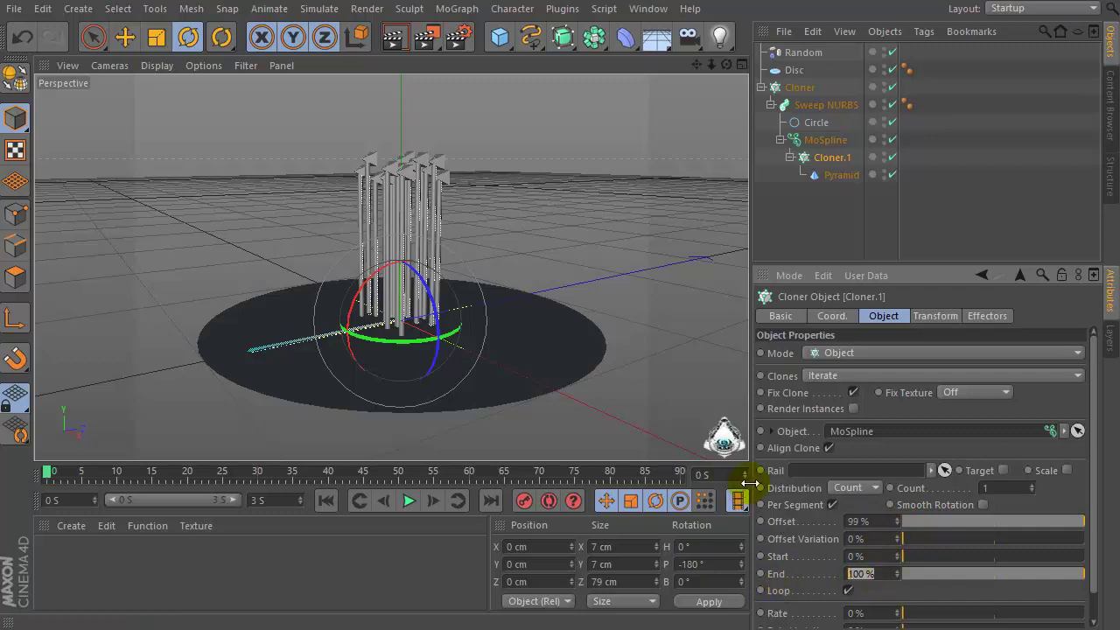
pyautogui.moveTo(750, 484); pyautogui.dragTo(725, 484)
pyautogui.moveTo(866, 262); pyautogui.dragTo(864, 245)
pyautogui.click(830, 504)
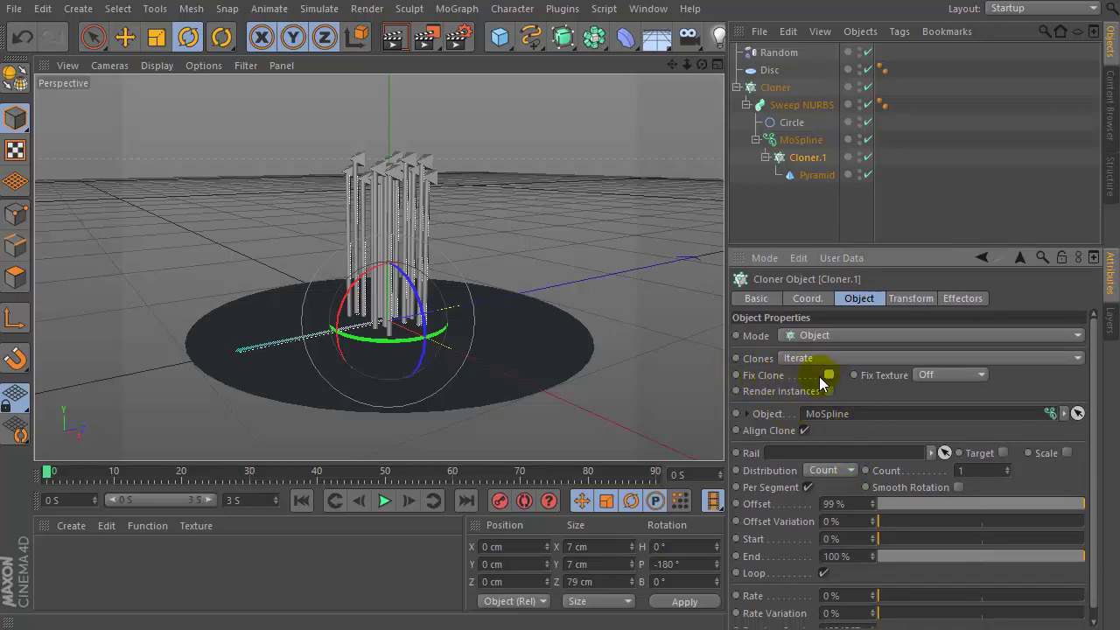
# Rotate the Pyramid to a pitch of -90° so that it points along the stems
pyautogui.click(798, 175)
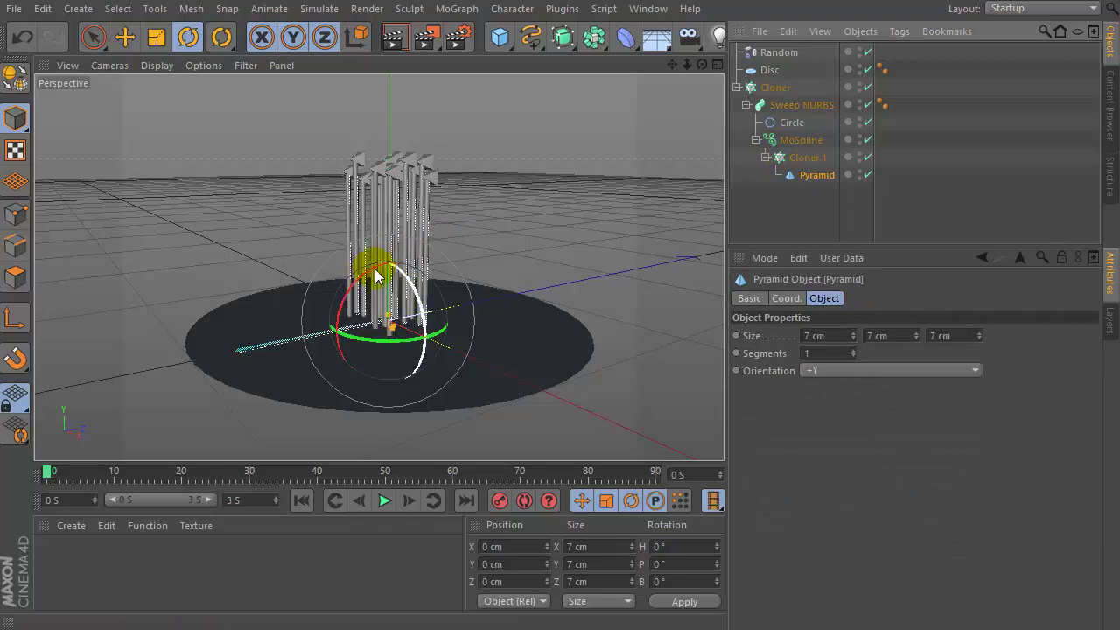
pyautogui.moveTo(374, 278); pyautogui.dragTo(425, 294)
pyautogui.moveTo(701, 65); pyautogui.dragTo(655, 370)
pyautogui.click(680, 582)
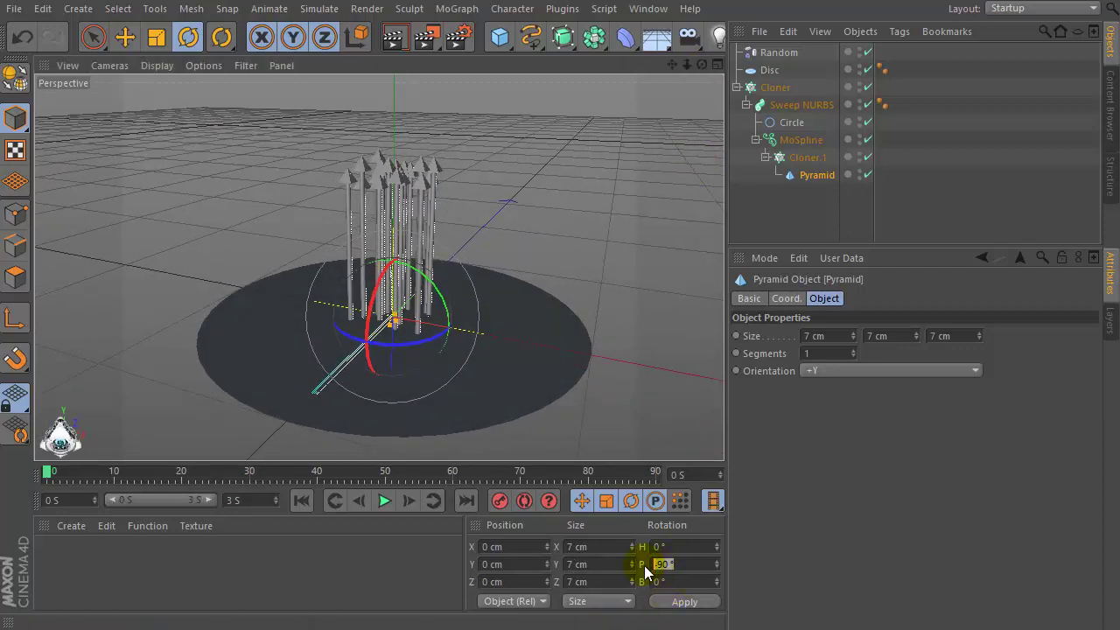
pyautogui.moveTo(702, 65); pyautogui.dragTo(613, 79)
pyautogui.moveTo(726, 153); pyautogui.dragTo(739, 122)
pyautogui.moveTo(688, 64); pyautogui.dragTo(431, 216)
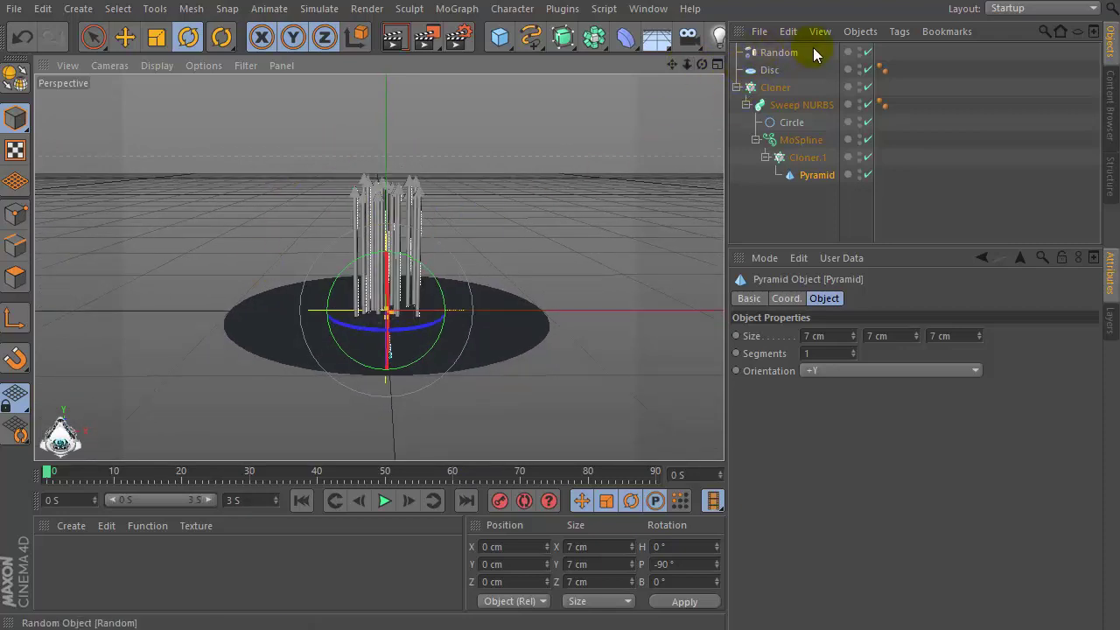
# Add an Attractor particle modifier to the scene with no other object selected
pyautogui.click(806, 211)
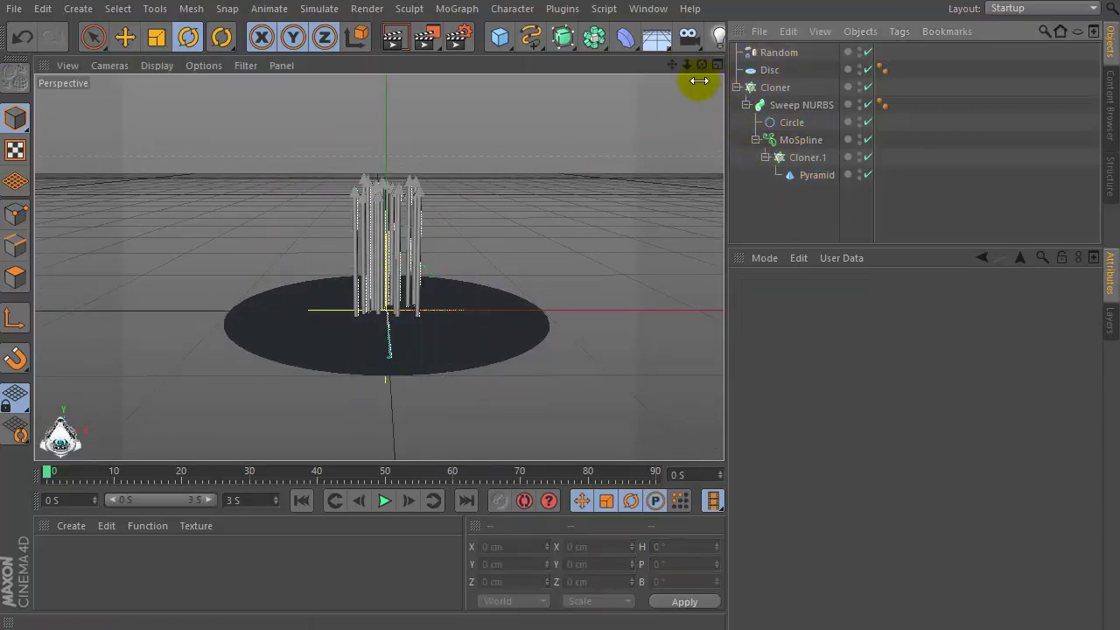
pyautogui.click(316, 11)
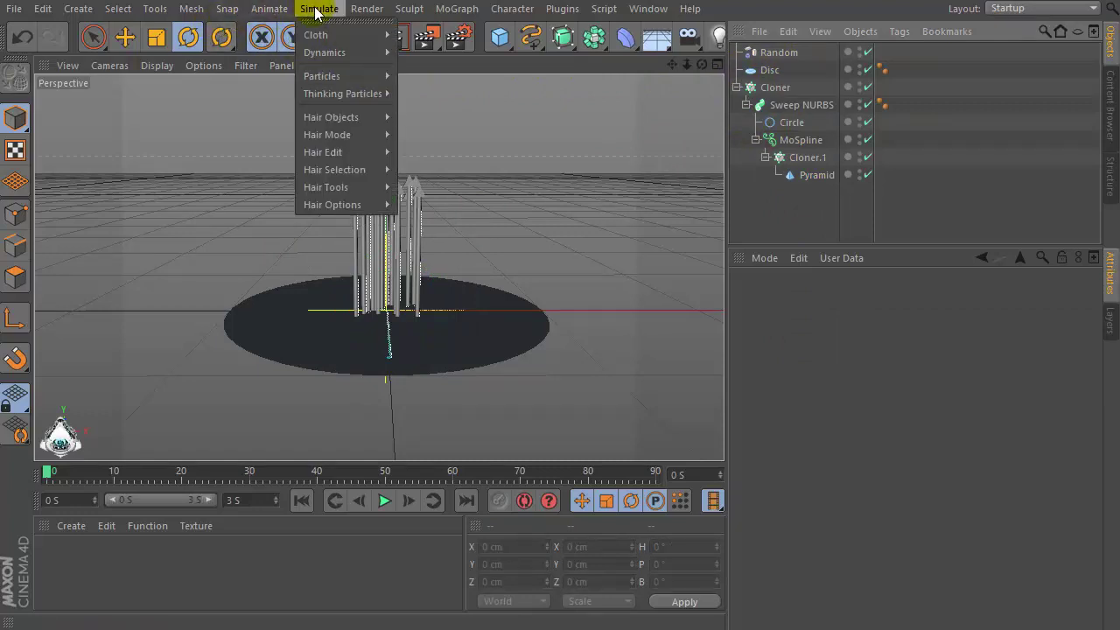
pyautogui.moveTo(325, 77)
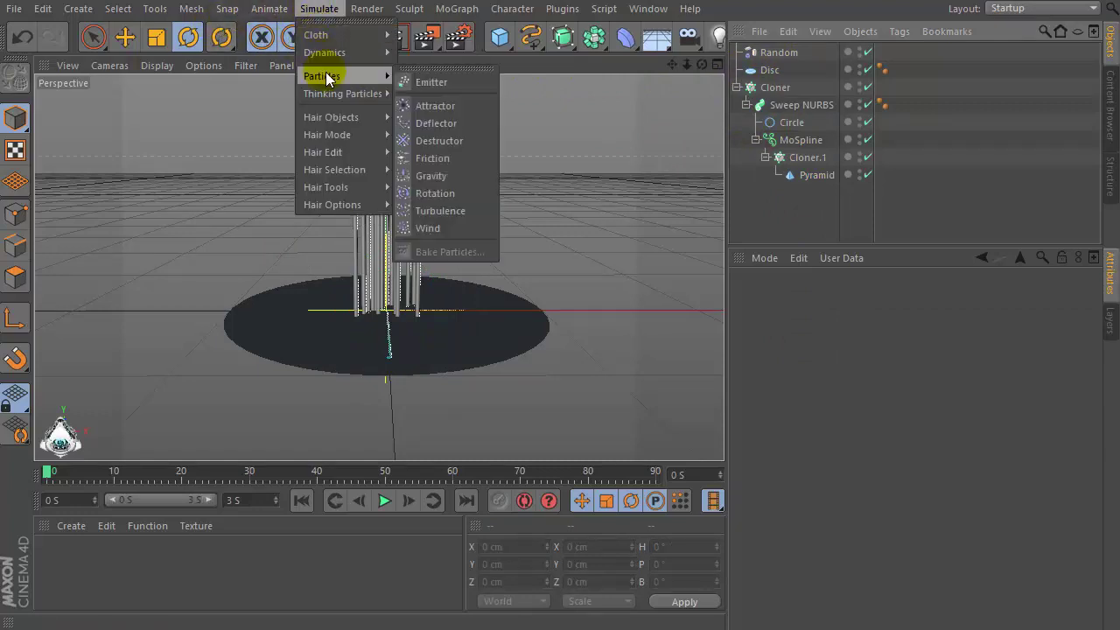
pyautogui.click(423, 107)
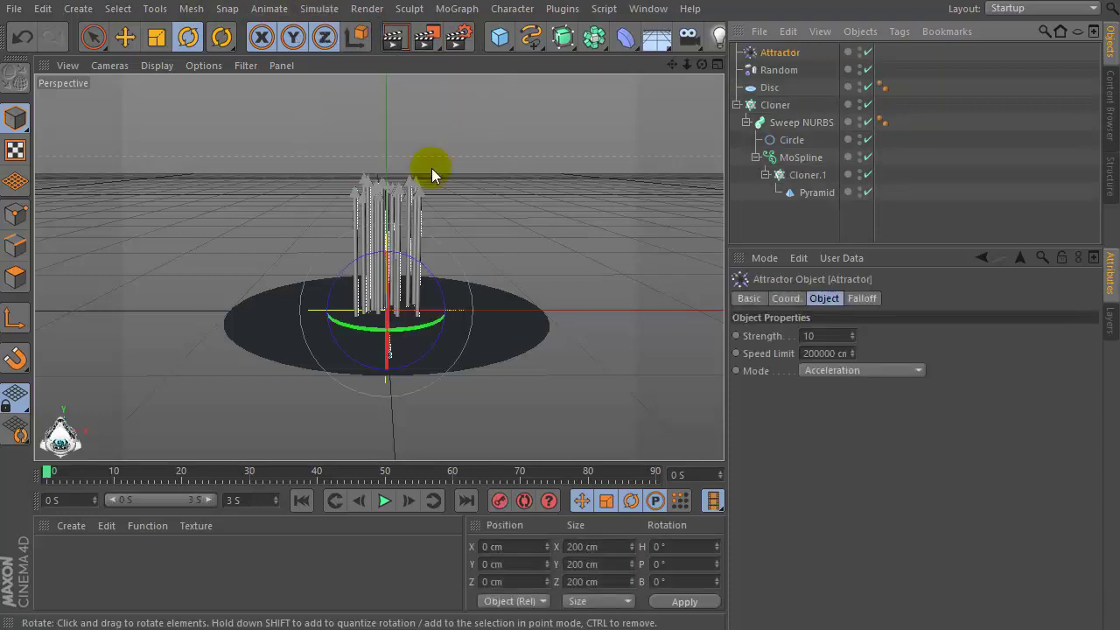
# Set the MoSpline's Fields mode to Include and add the Attractor to its fields list
pyautogui.click(799, 161)
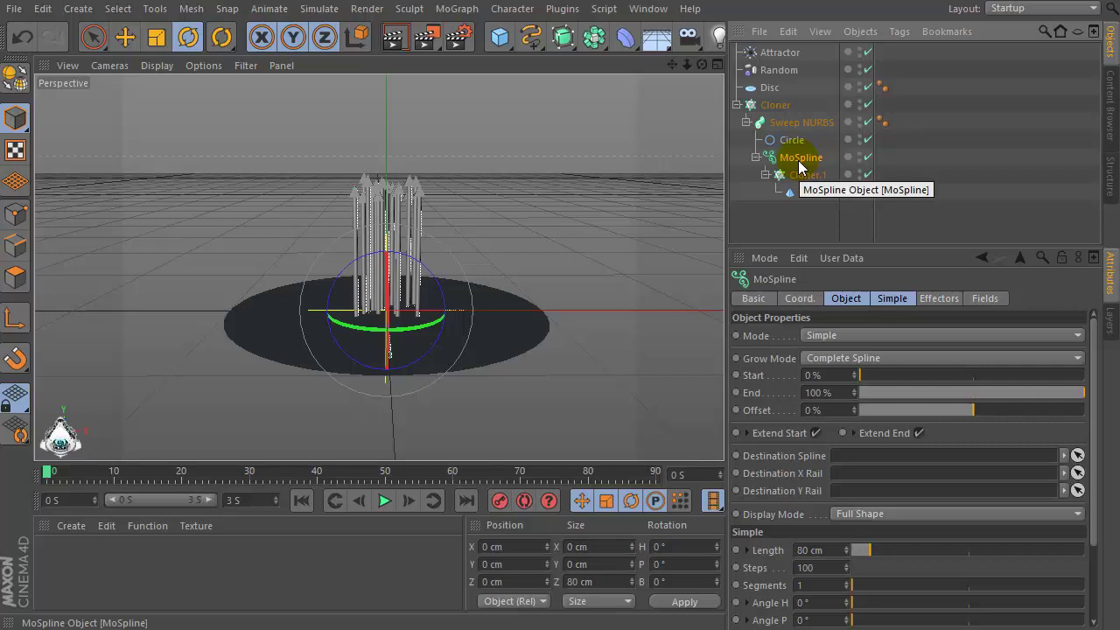
pyautogui.click(985, 299)
pyautogui.click(838, 335)
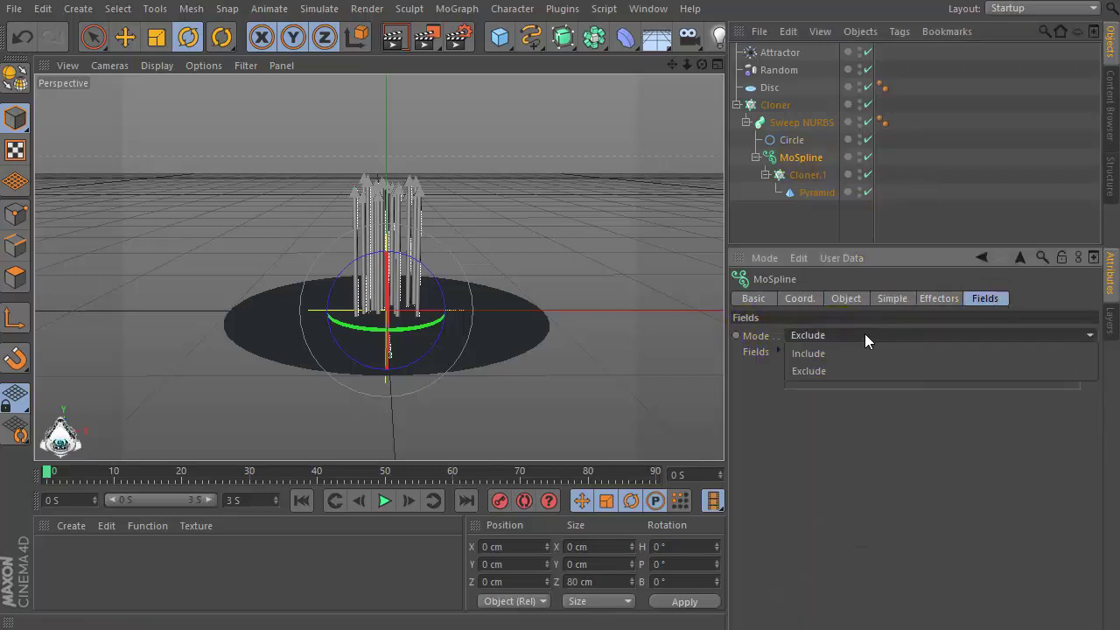
pyautogui.click(847, 354)
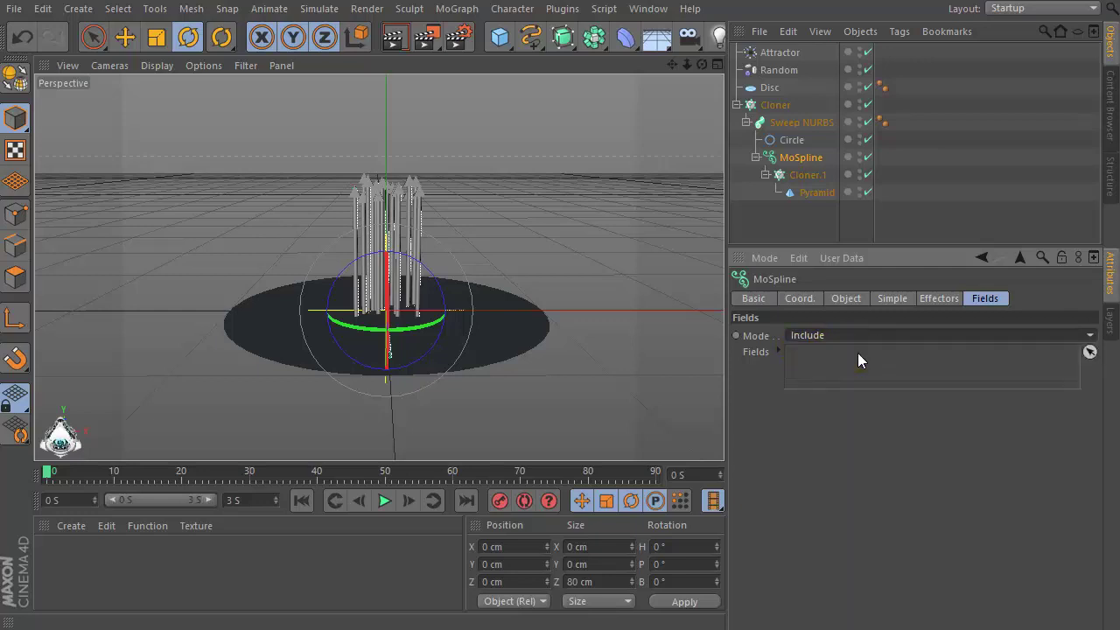
pyautogui.moveTo(770, 53); pyautogui.dragTo(995, 219)
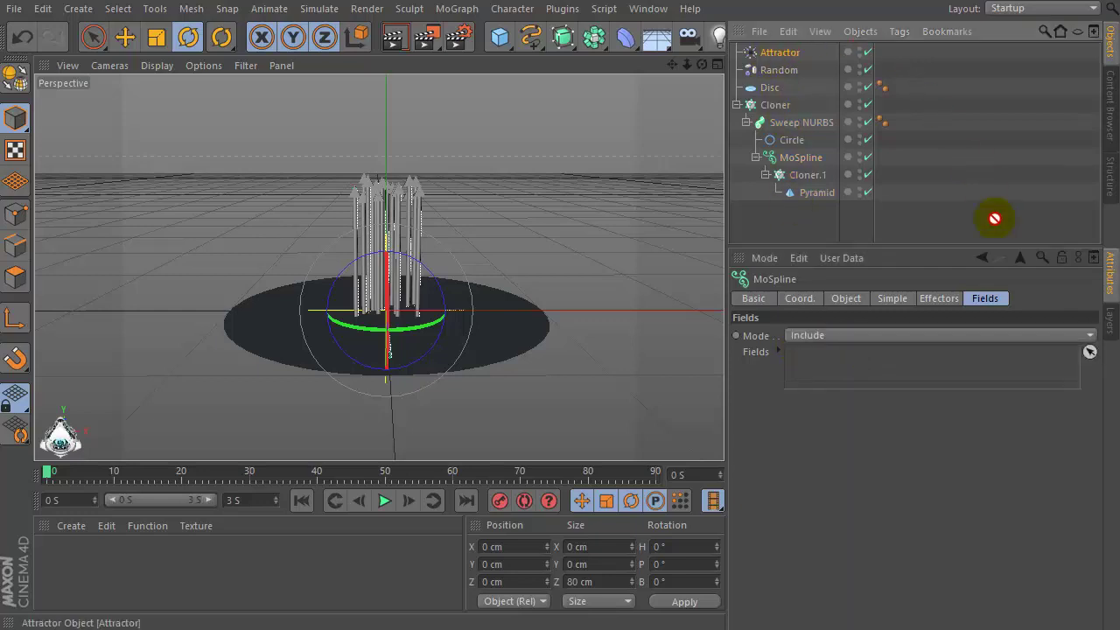
pyautogui.moveTo(840, 369); pyautogui.dragTo(837, 372)
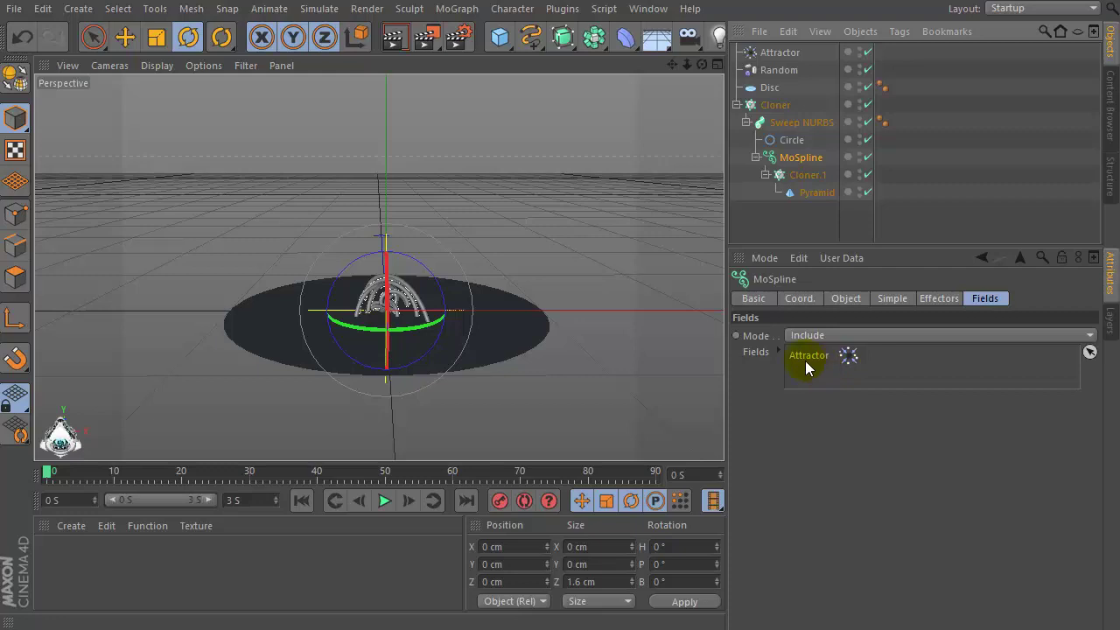
# Move the Attractor straight up above the stems to a Y position of about 118 cm
pyautogui.click(774, 52)
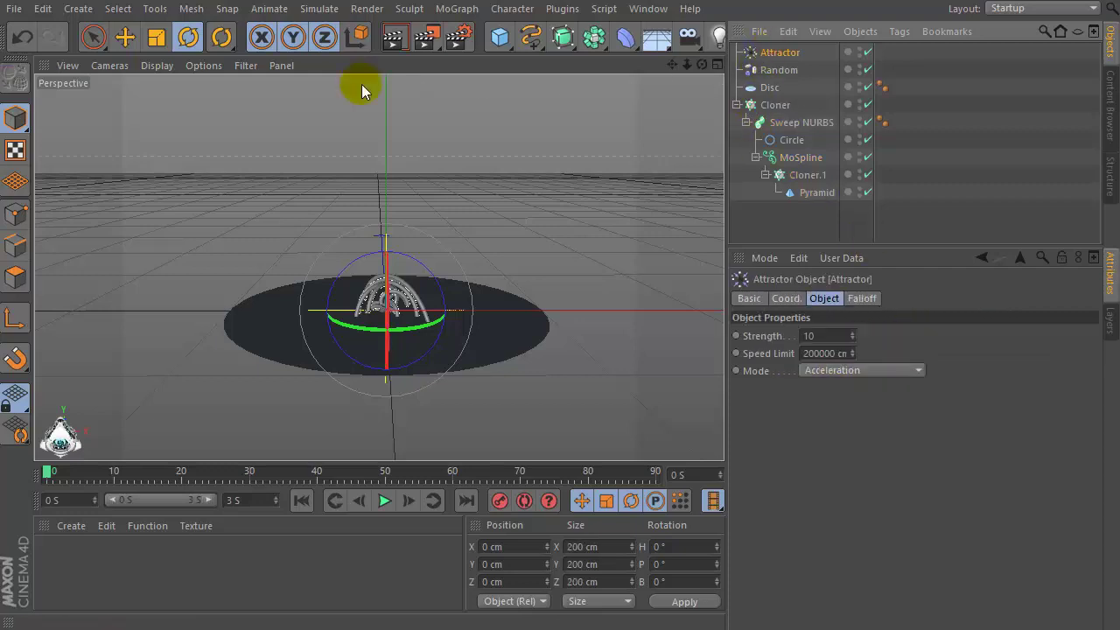
pyautogui.click(125, 37)
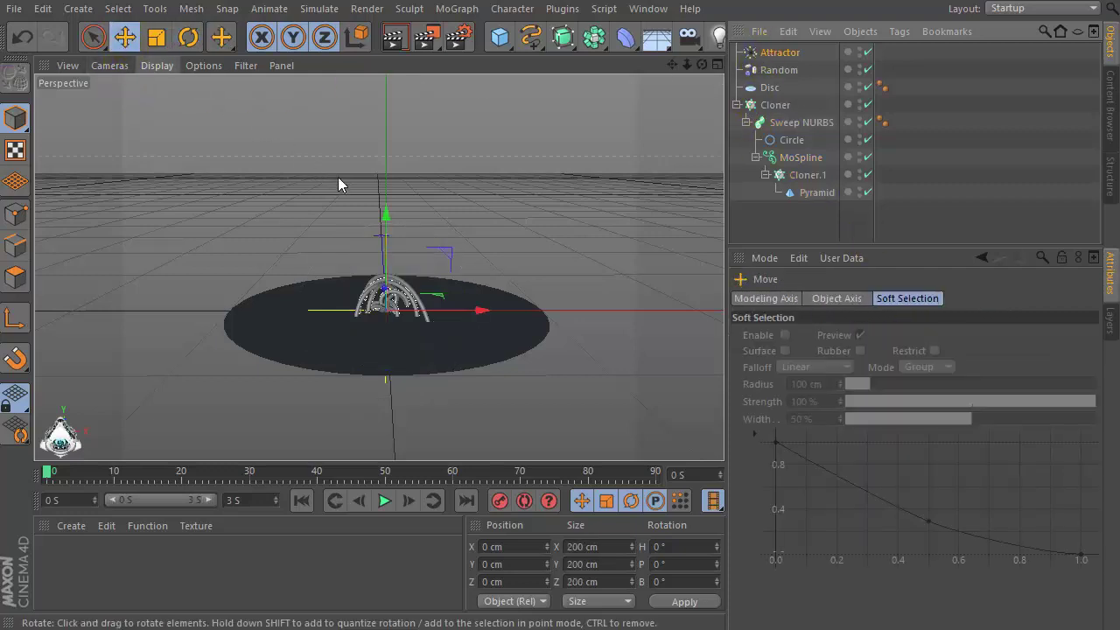
pyautogui.moveTo(385, 213); pyautogui.dragTo(385, 122)
# Set the Attractor's strength to -50 and lower it to a Y position of about 66 cm
pyautogui.click(789, 52)
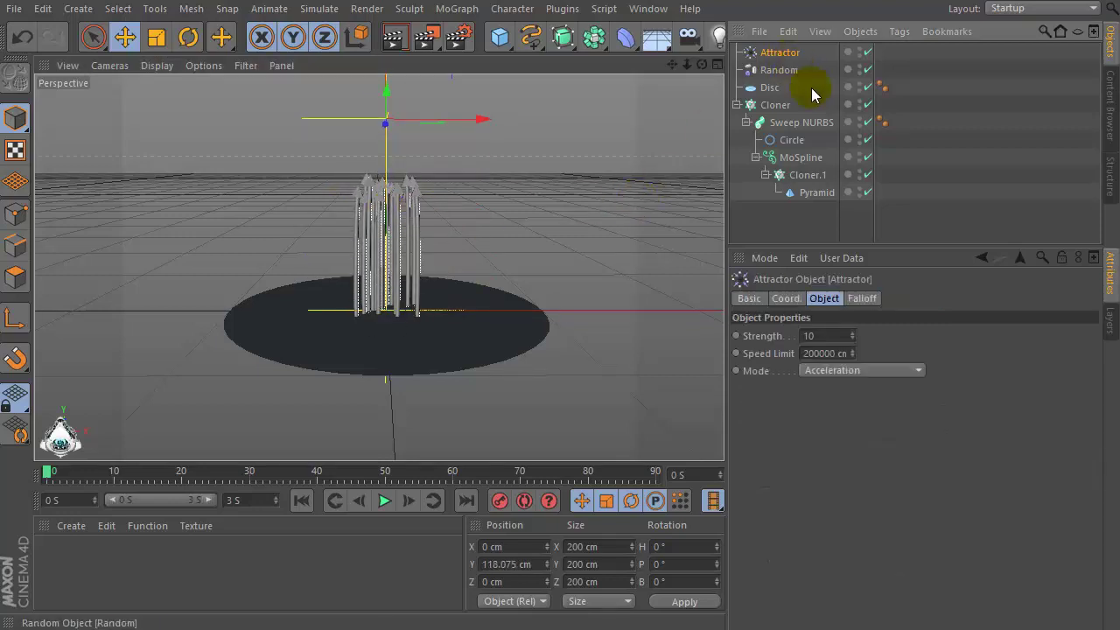
pyautogui.click(827, 336)
pyautogui.press('BackSpace')
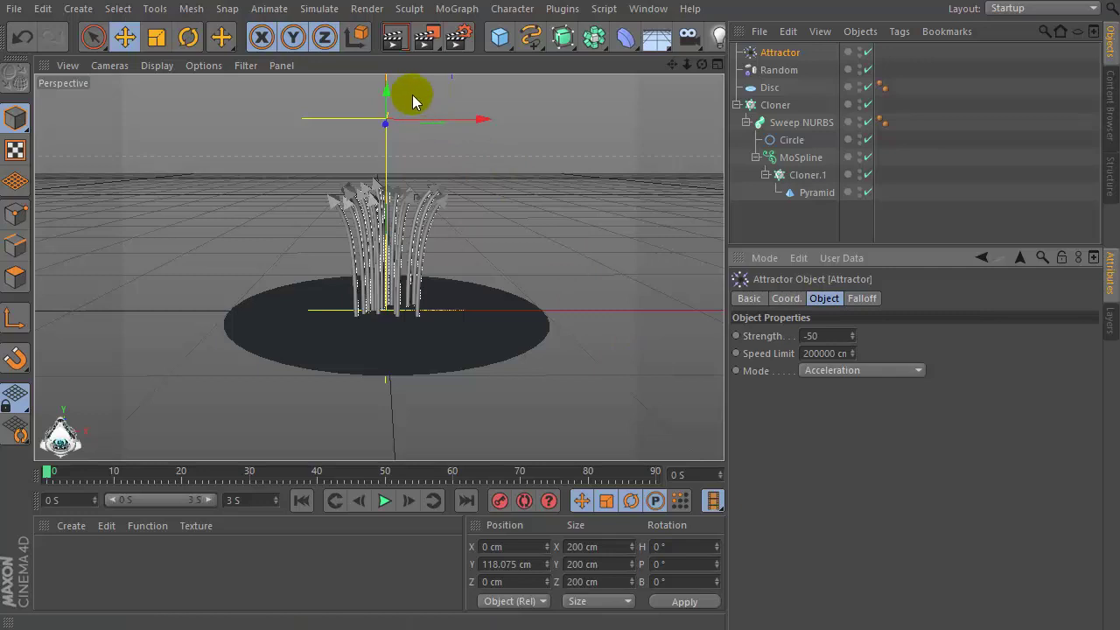
pyautogui.moveTo(386, 88)
pyautogui.mouseDown()
pyautogui.moveTo(388, 195)
pyautogui.moveTo(385, 10)
pyautogui.moveTo(388, 115)
pyautogui.mouseUp()
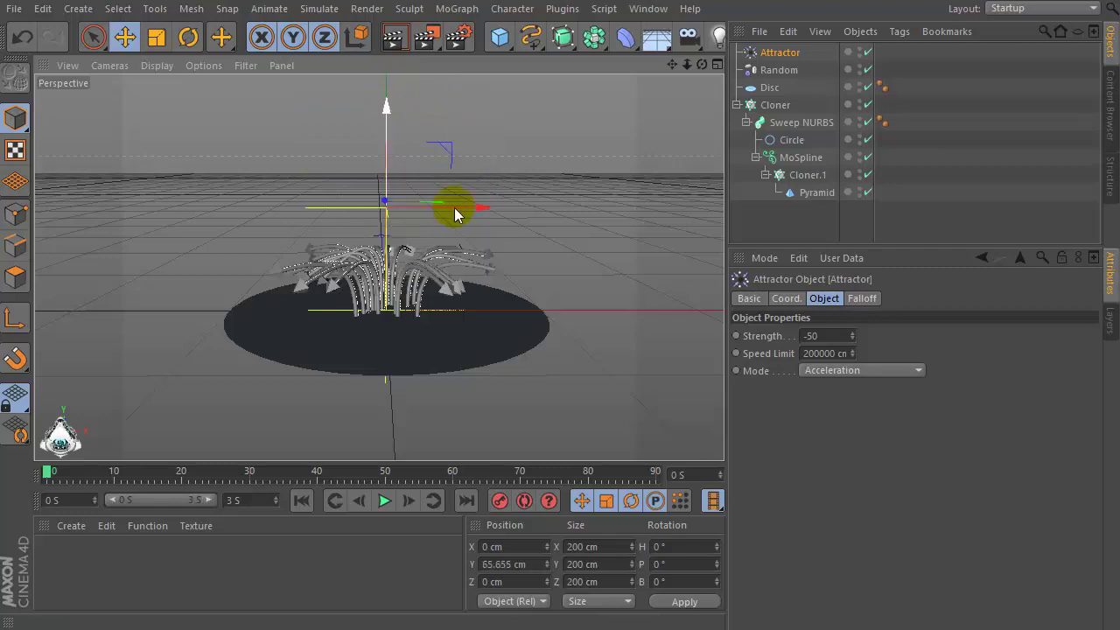
# Add a Sphere primitive and set its radius to 20 cm
pyautogui.moveTo(701, 65)
pyautogui.mouseDown()
pyautogui.moveTo(691, 68)
pyautogui.moveTo(716, 68)
pyautogui.moveTo(698, 61)
pyautogui.mouseUp()
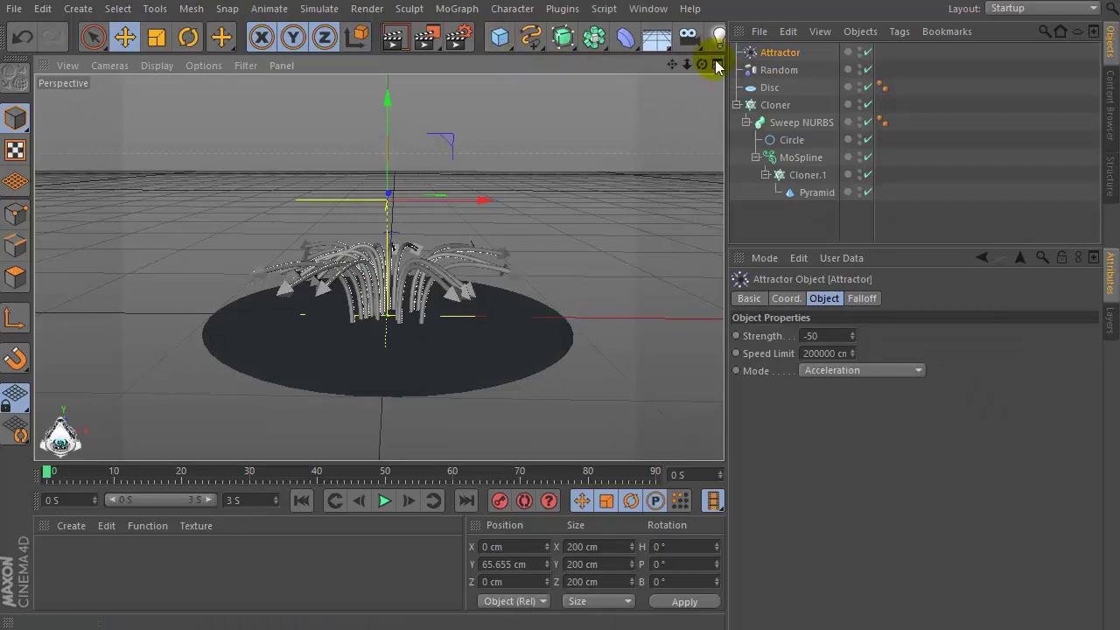
pyautogui.moveTo(726, 64)
pyautogui.mouseDown()
pyautogui.moveTo(762, 64)
pyautogui.moveTo(745, 64)
pyautogui.mouseUp()
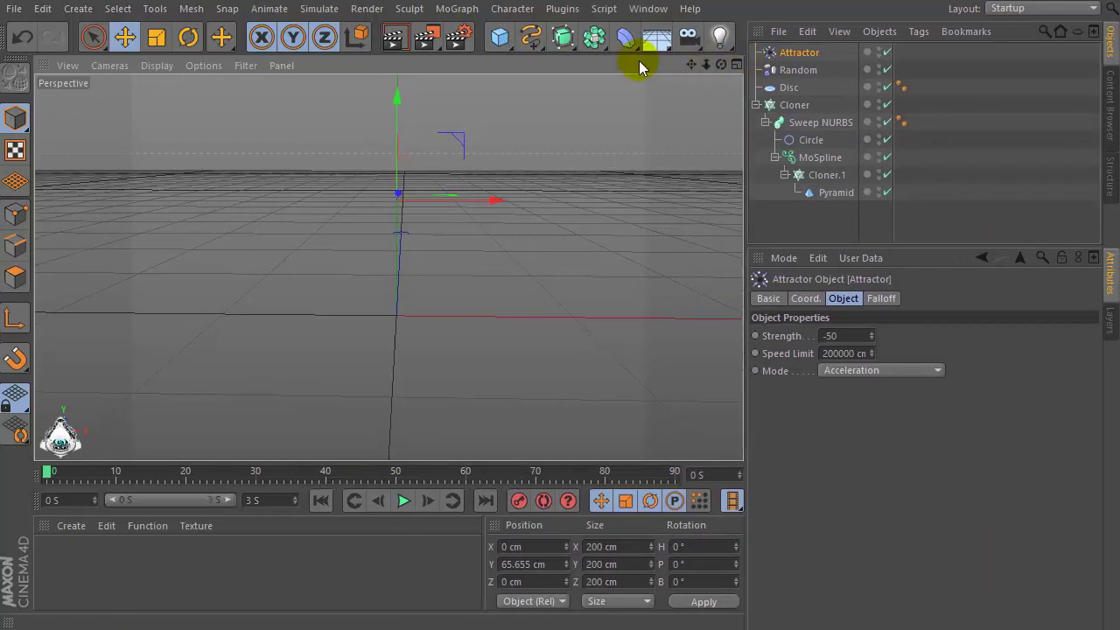
pyautogui.click(499, 42)
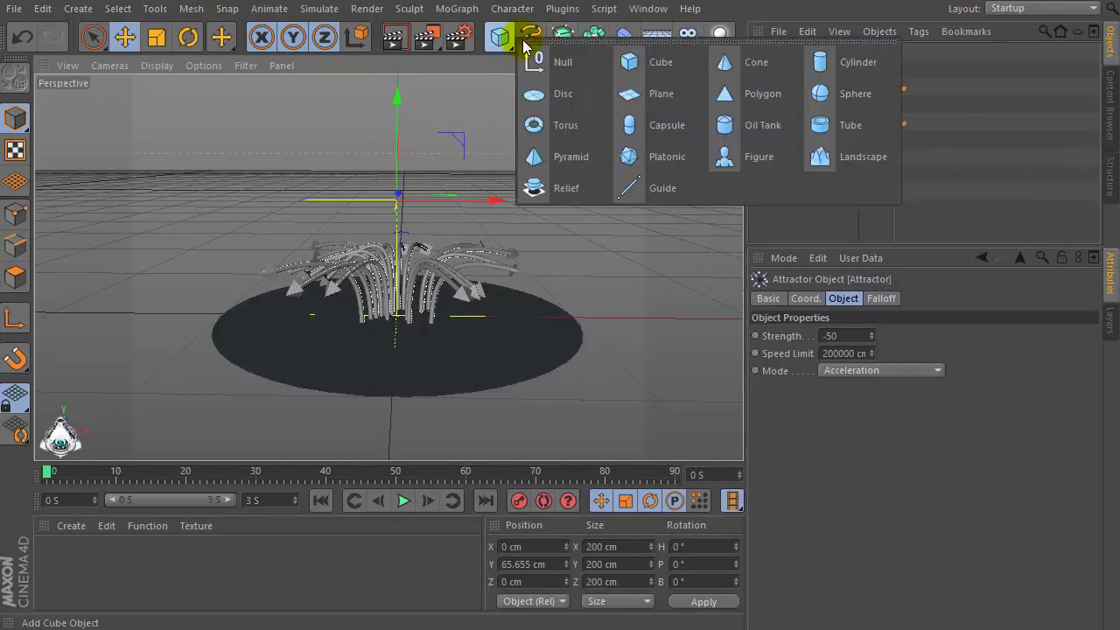
pyautogui.click(846, 98)
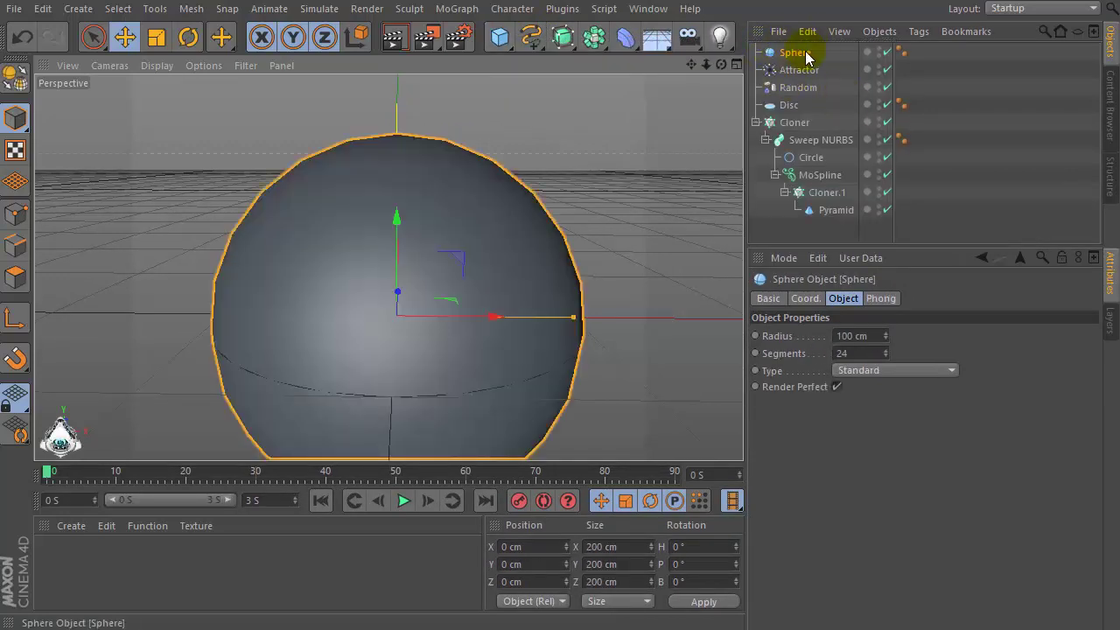
pyautogui.click(880, 335)
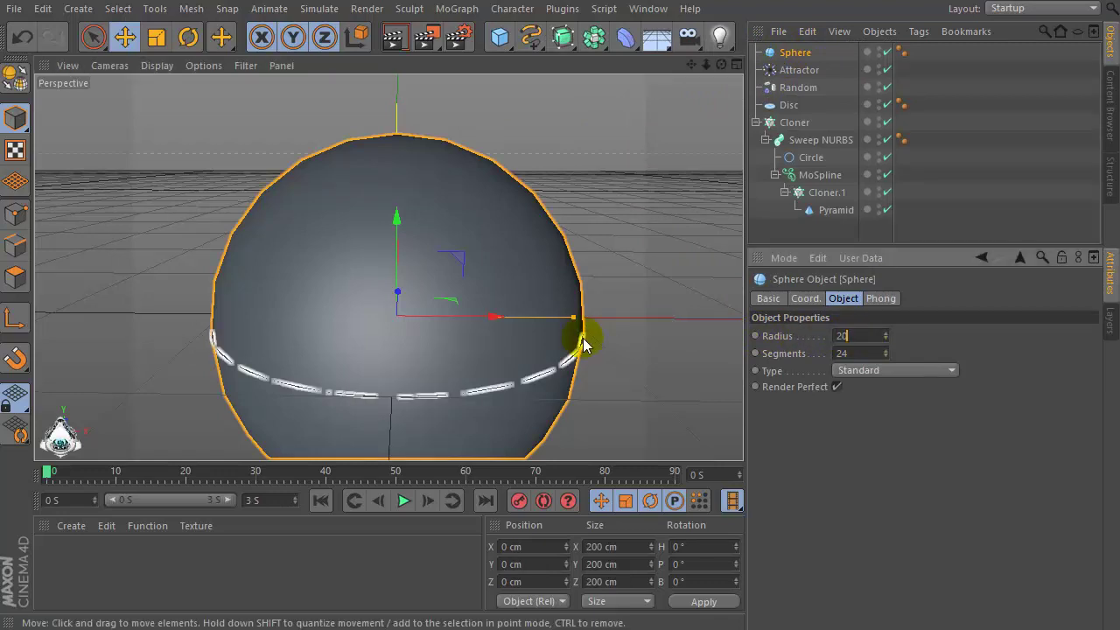
pyautogui.press('Return')
# Raise the Sphere to about the Attractor's height and make the Attractor a child of it
pyautogui.moveTo(395, 212); pyautogui.dragTo(400, 75)
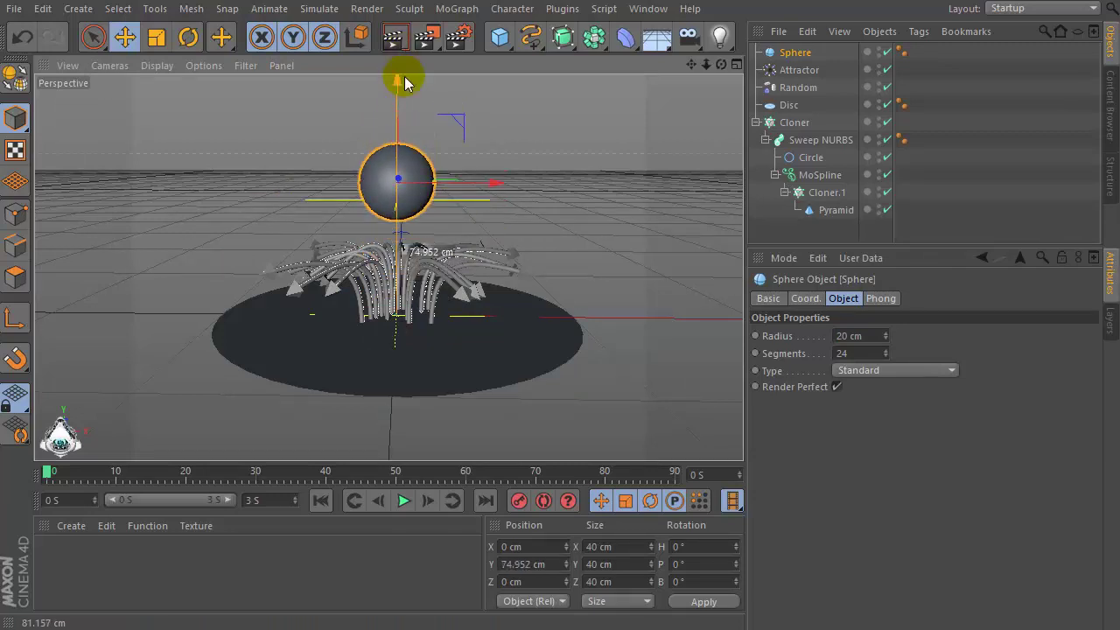
pyautogui.moveTo(786, 78); pyautogui.dragTo(781, 53)
pyautogui.click(781, 52)
# Move the Sphere up to about Y 109 cm and down to about 70 cm to test how the stems bend
pyautogui.moveTo(399, 94)
pyautogui.mouseDown()
pyautogui.moveTo(400, 113)
pyautogui.moveTo(399, 27)
pyautogui.moveTo(399, 96)
pyautogui.moveTo(399, 73)
pyautogui.mouseUp()
pyautogui.click(808, 71)
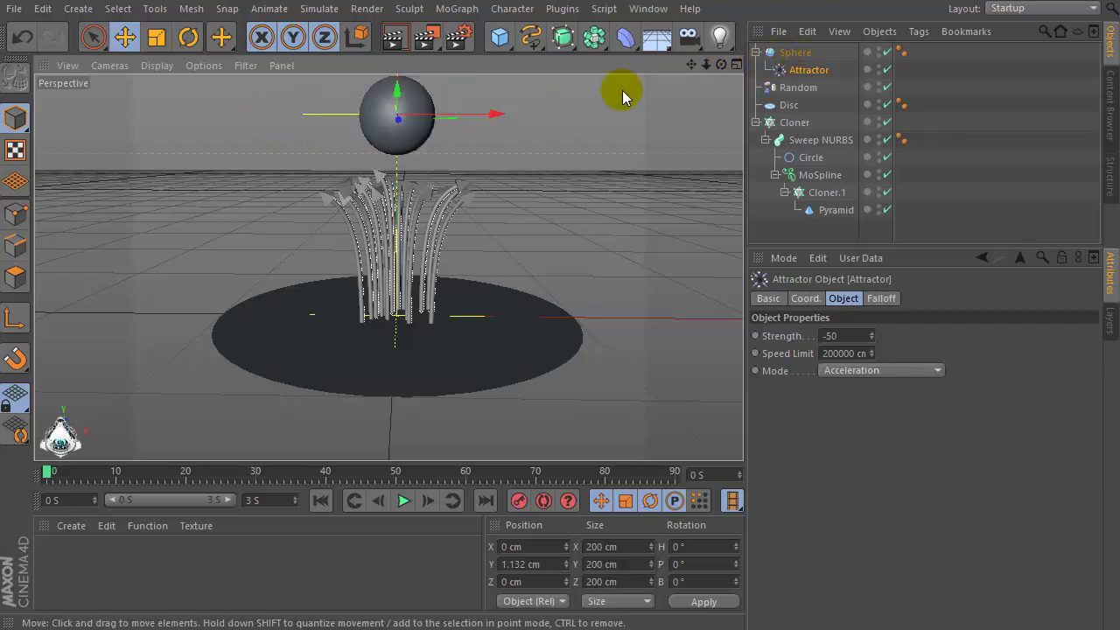
pyautogui.click(795, 52)
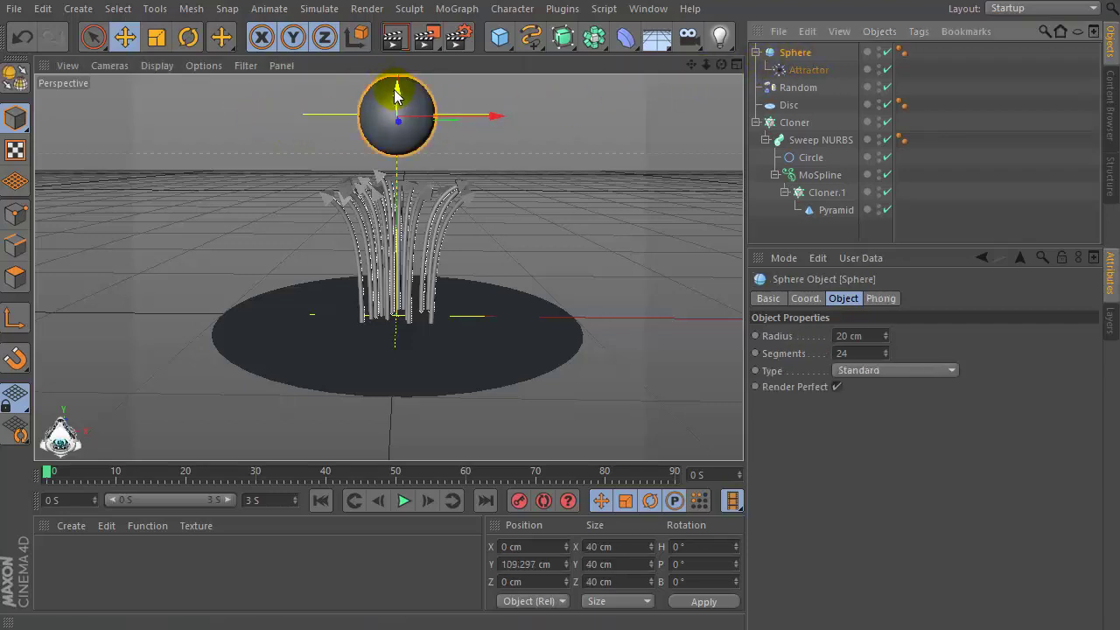
pyautogui.moveTo(396, 103); pyautogui.dragTo(423, 218)
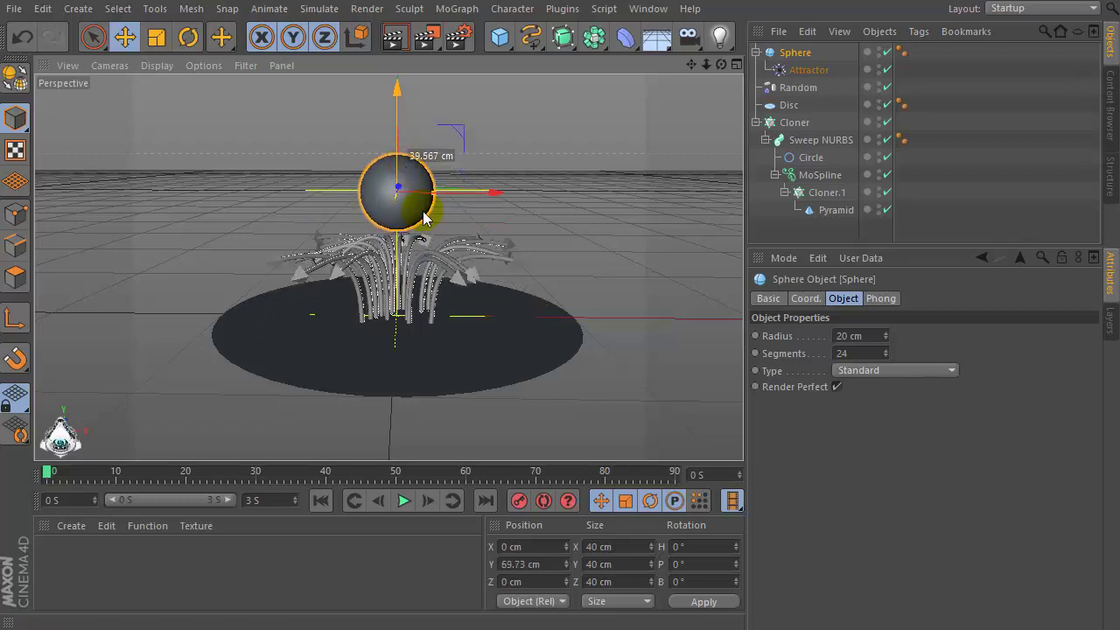
pyautogui.moveTo(721, 64)
pyautogui.mouseDown()
pyautogui.moveTo(678, 66)
pyautogui.moveTo(732, 76)
pyautogui.mouseUp()
pyautogui.moveTo(634, 68); pyautogui.dragTo(612, 69)
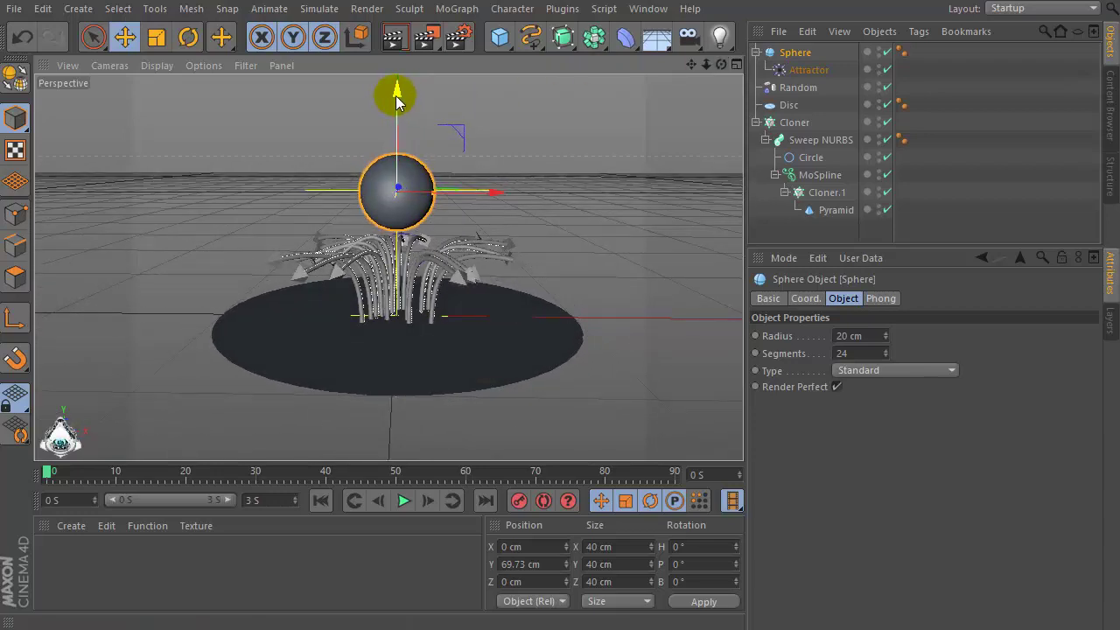
# Raise the Sphere high above the stems to a Y position of about 160 cm
pyautogui.moveTo(395, 98); pyautogui.dragTo(408, 56)
pyautogui.moveTo(401, 184); pyautogui.dragTo(412, 109)
pyautogui.moveTo(706, 66); pyautogui.dragTo(691, 130)
pyautogui.moveTo(388, 267); pyautogui.dragTo(389, 260)
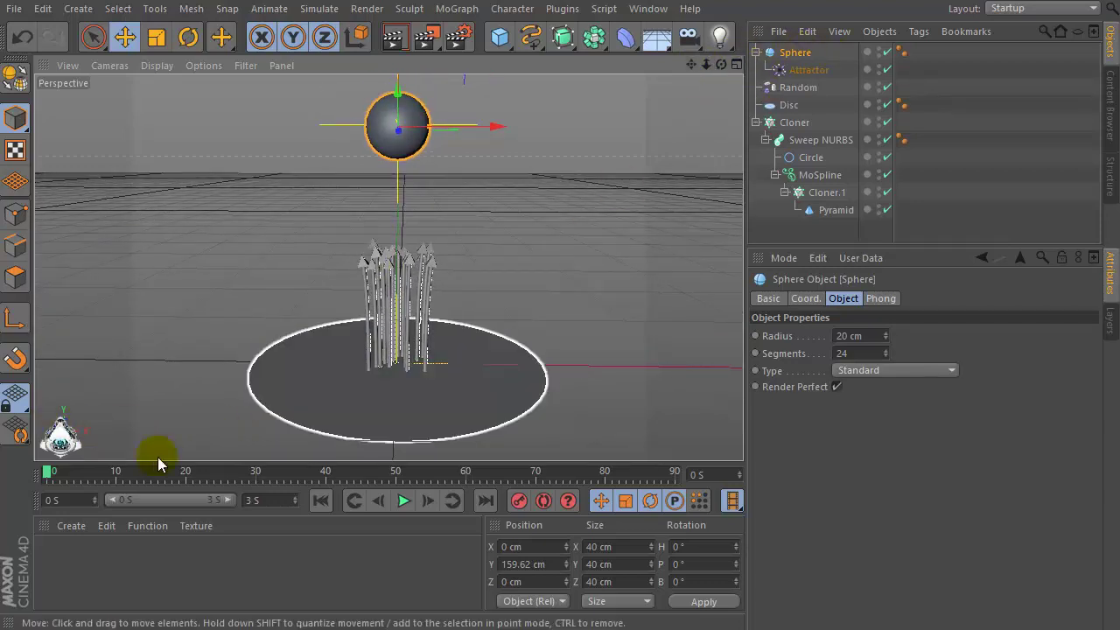
# Set the animation length to 15 seconds and extend the preview range to the full length
pyautogui.click(247, 500)
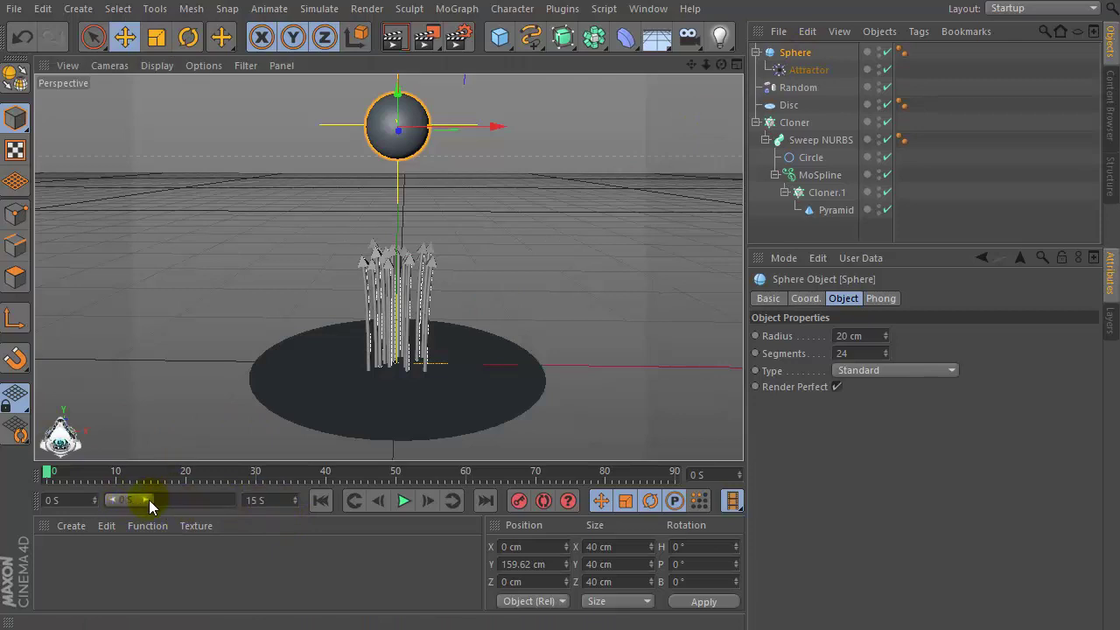
pyautogui.moveTo(149, 499); pyautogui.dragTo(231, 500)
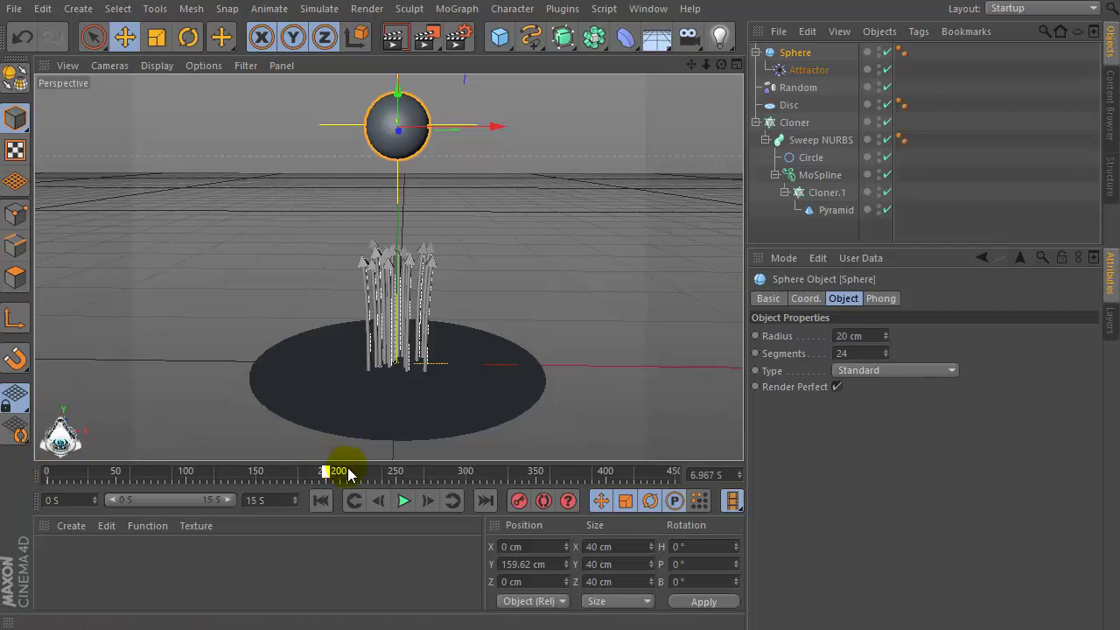
# Go to 10 seconds in the timeline and lower the Sphere to about Y 54 cm
pyautogui.moveTo(346, 473); pyautogui.dragTo(468, 479)
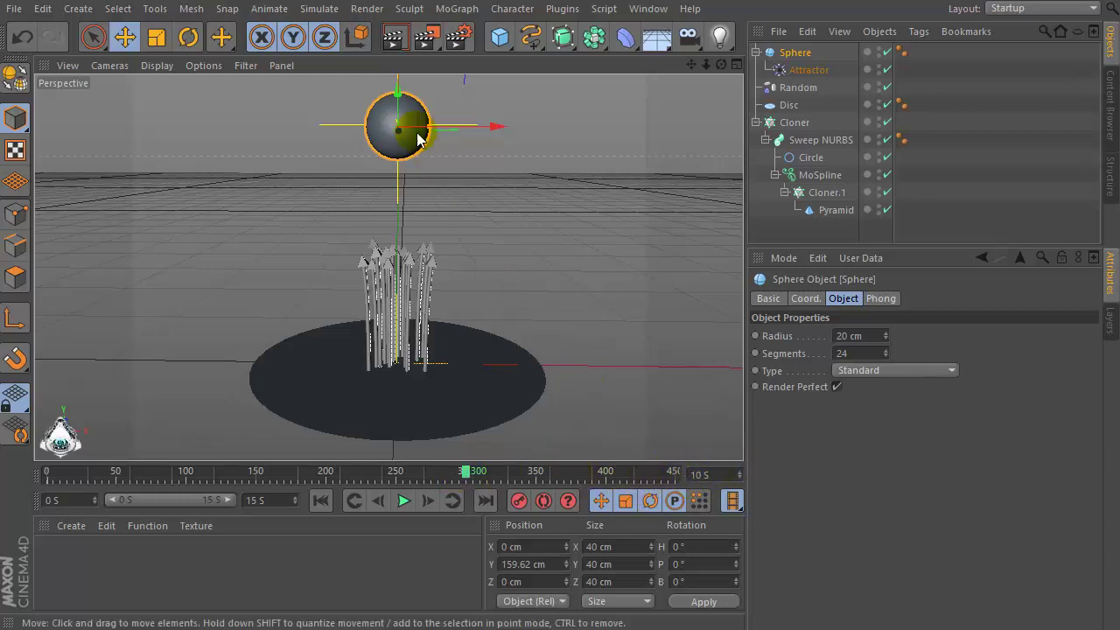
pyautogui.moveTo(401, 121); pyautogui.dragTo(405, 253)
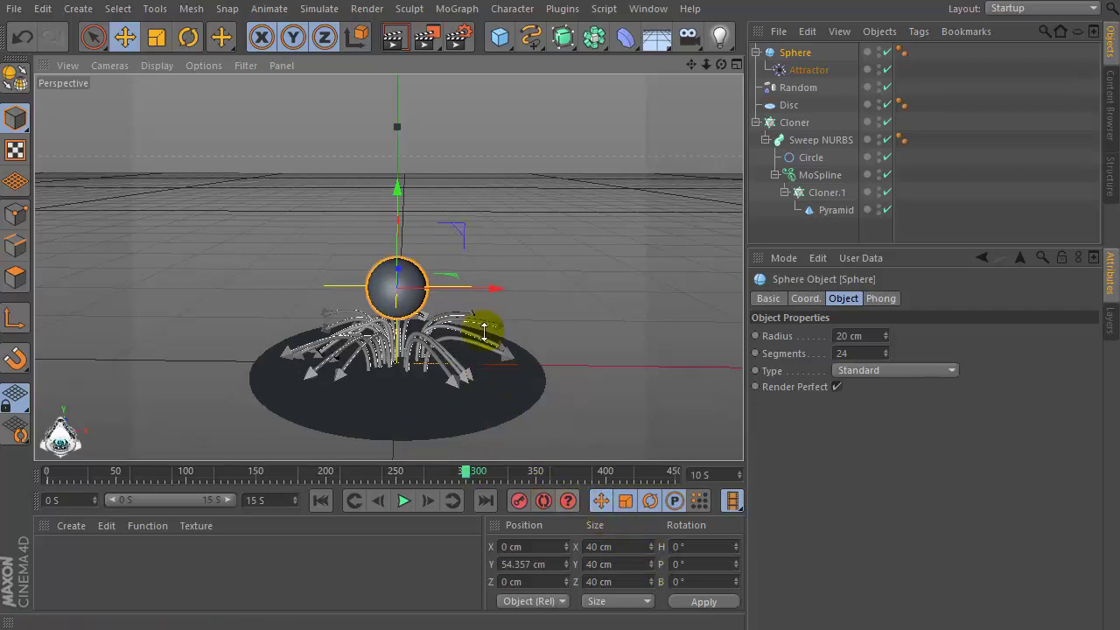
# Go to 15 seconds in the timeline and raise the Sphere to about Y 149 cm
pyautogui.click(473, 473)
pyautogui.moveTo(473, 473); pyautogui.dragTo(525, 475)
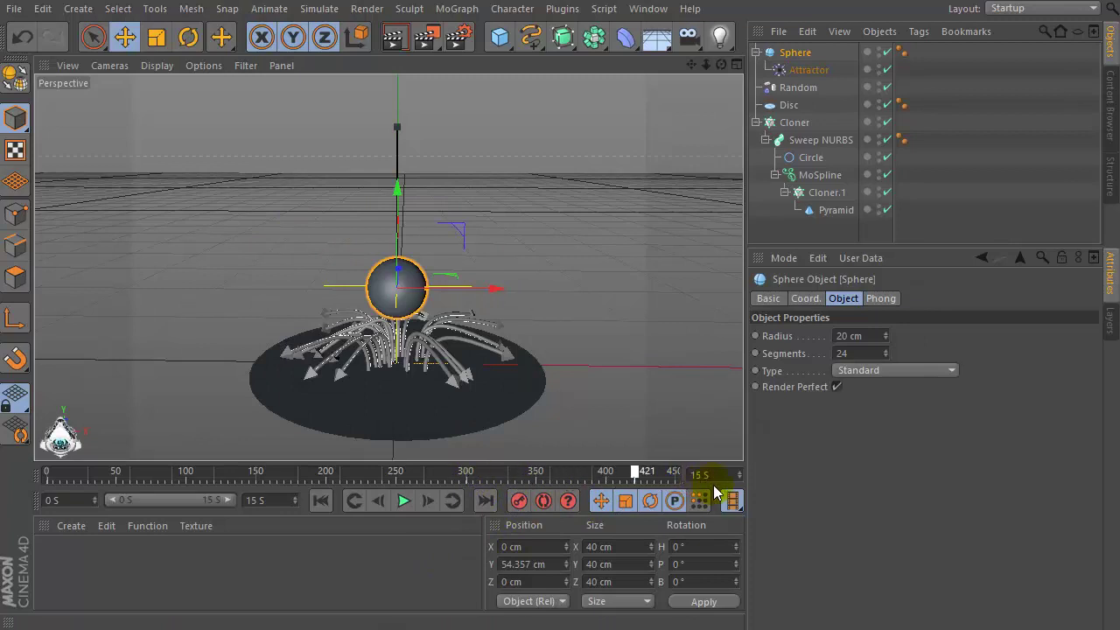
pyautogui.moveTo(399, 192); pyautogui.dragTo(398, 98)
pyautogui.moveTo(404, 247); pyautogui.dragTo(408, 219)
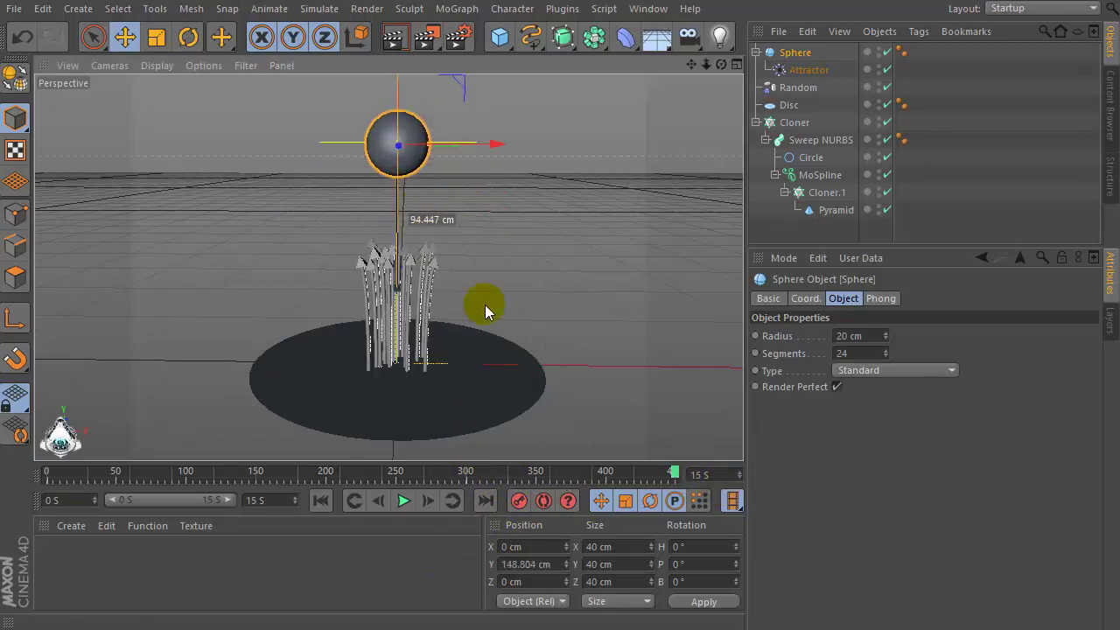
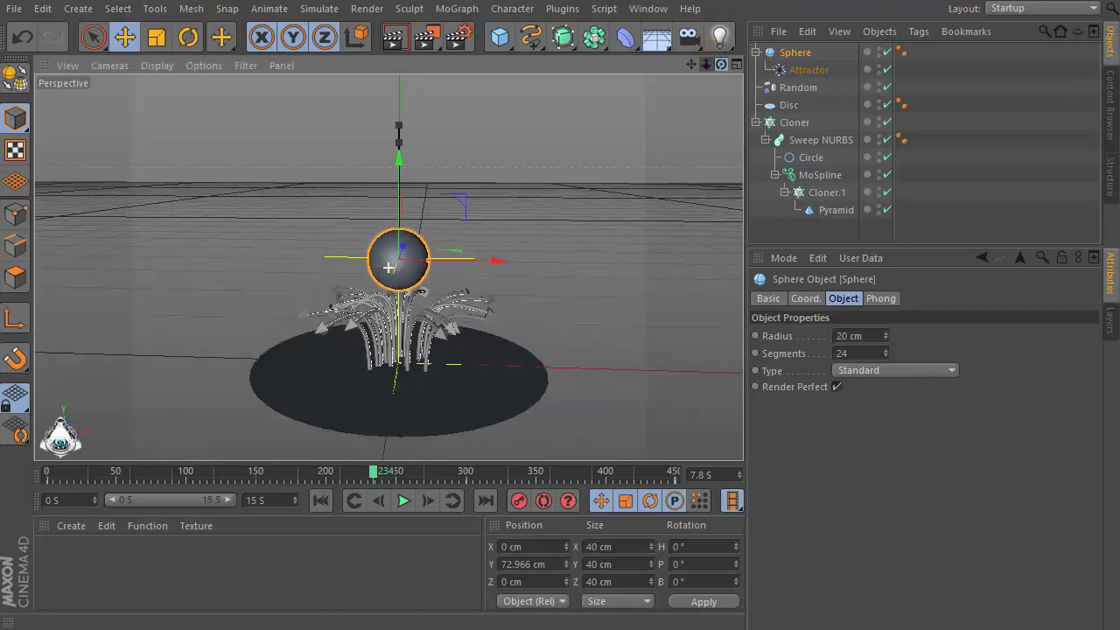
# Create a new material and set its color to pure white (RGB 255, 255, 255)
pyautogui.scroll(1, 430, 390)
pyautogui.scroll(1, 431, 391)
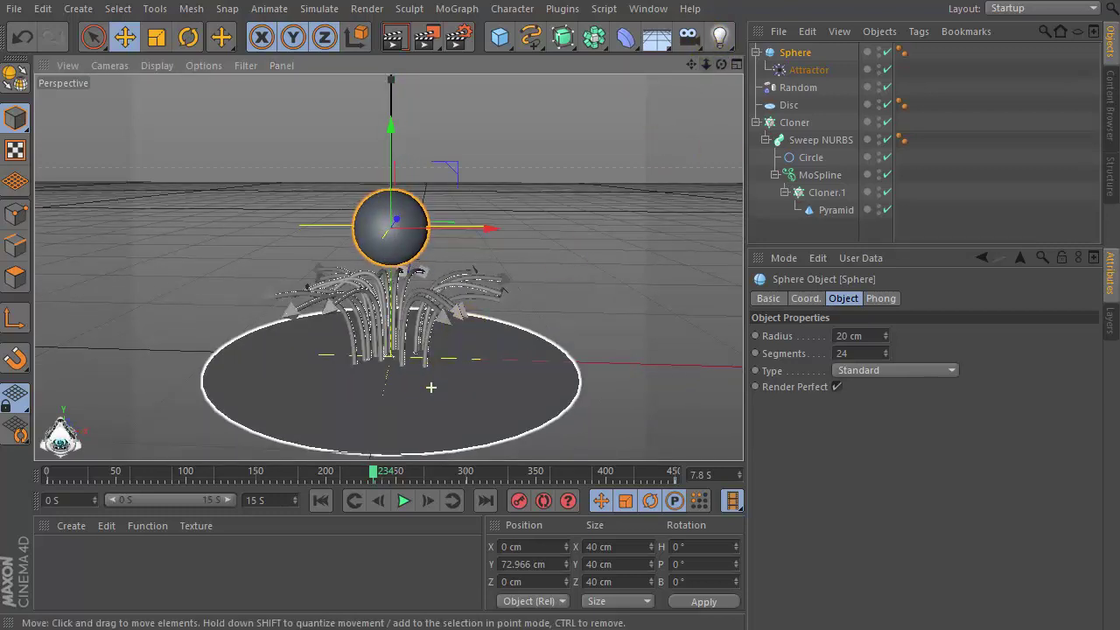
pyautogui.moveTo(692, 65); pyautogui.dragTo(708, 86)
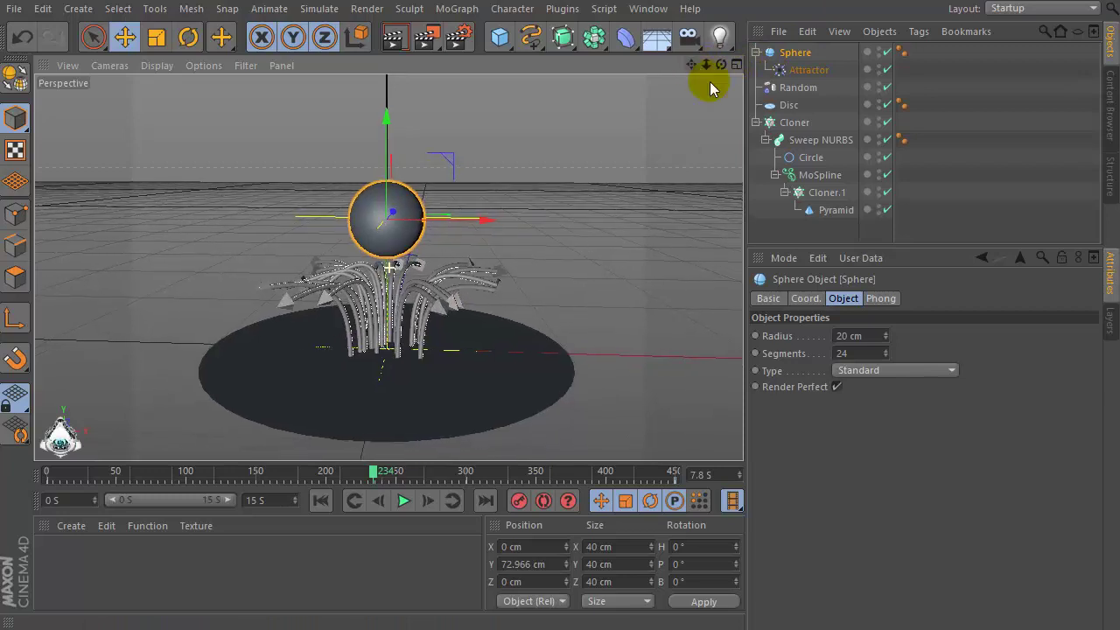
pyautogui.doubleClick(143, 552)
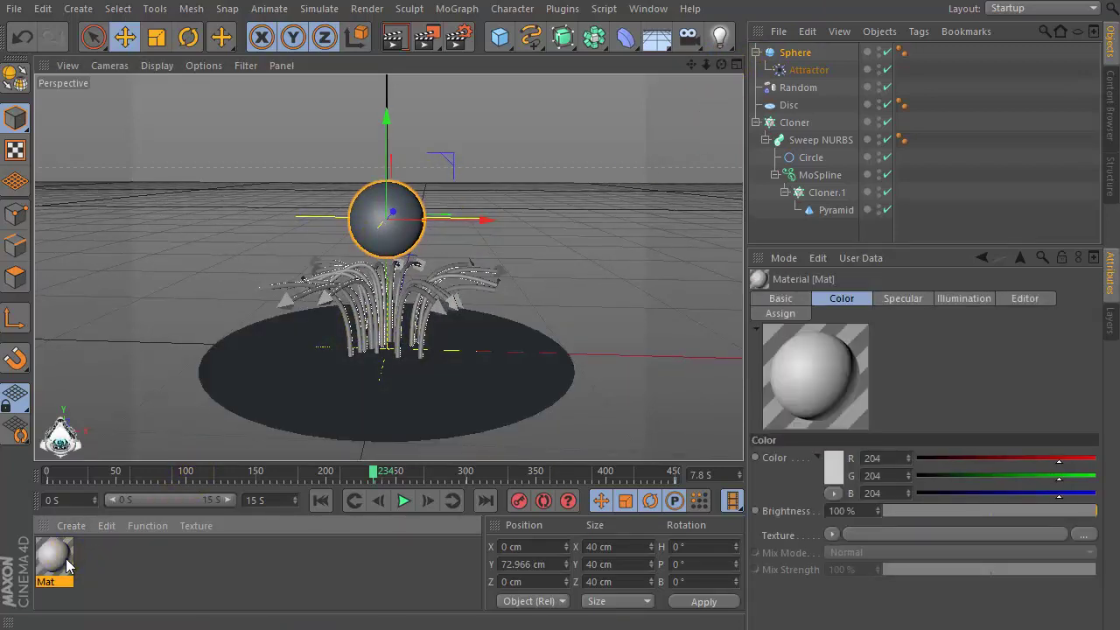
pyautogui.doubleClick(54, 560)
pyautogui.moveTo(330, 42); pyautogui.dragTo(533, 45)
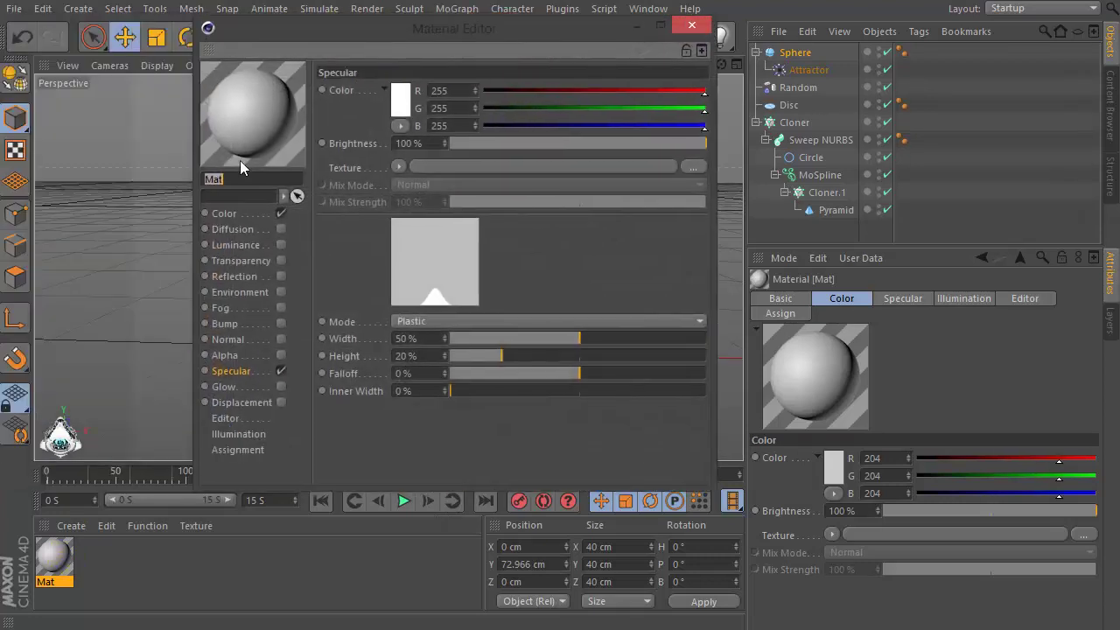
pyautogui.click(224, 215)
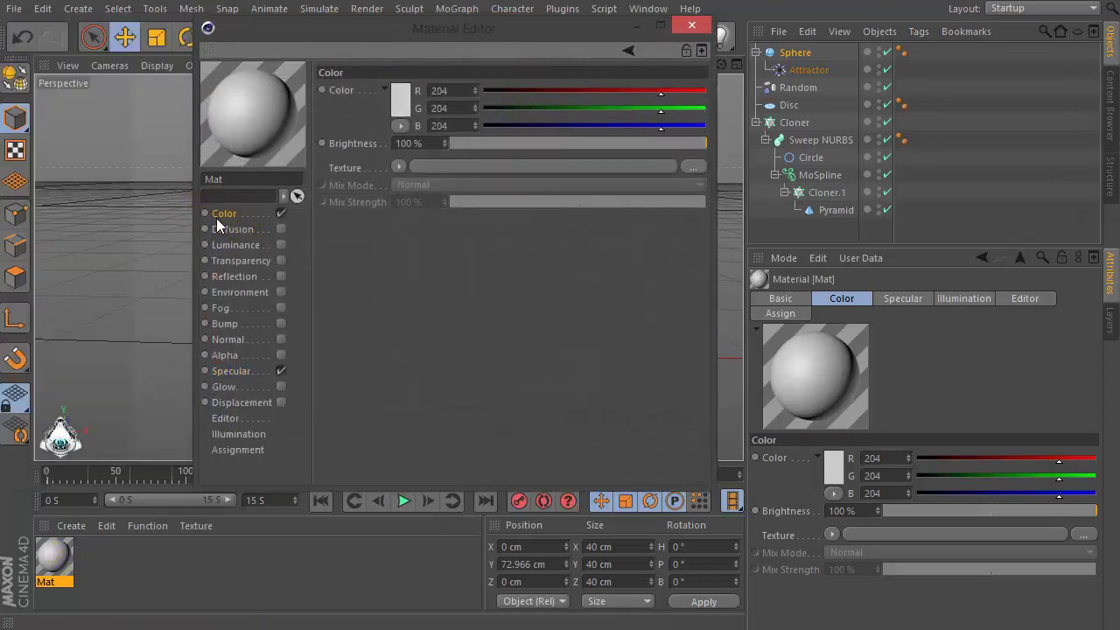
pyautogui.click(404, 105)
pyautogui.click(391, 199)
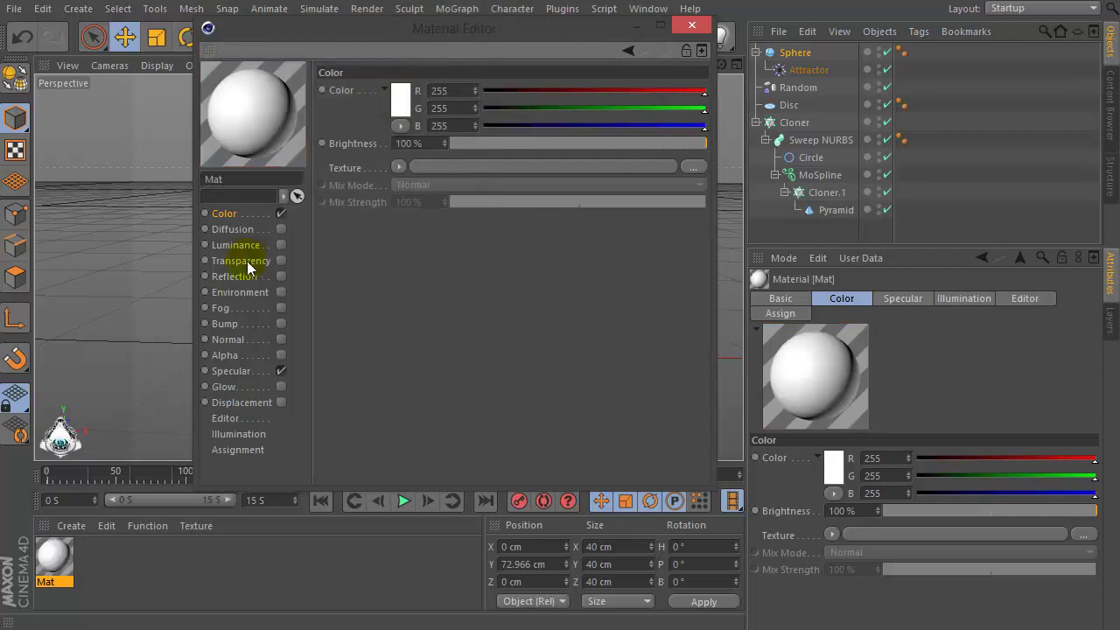
# Enable Reflection on the white material with 0 % brightness and a Fresnel shader as its texture
pyautogui.click(280, 277)
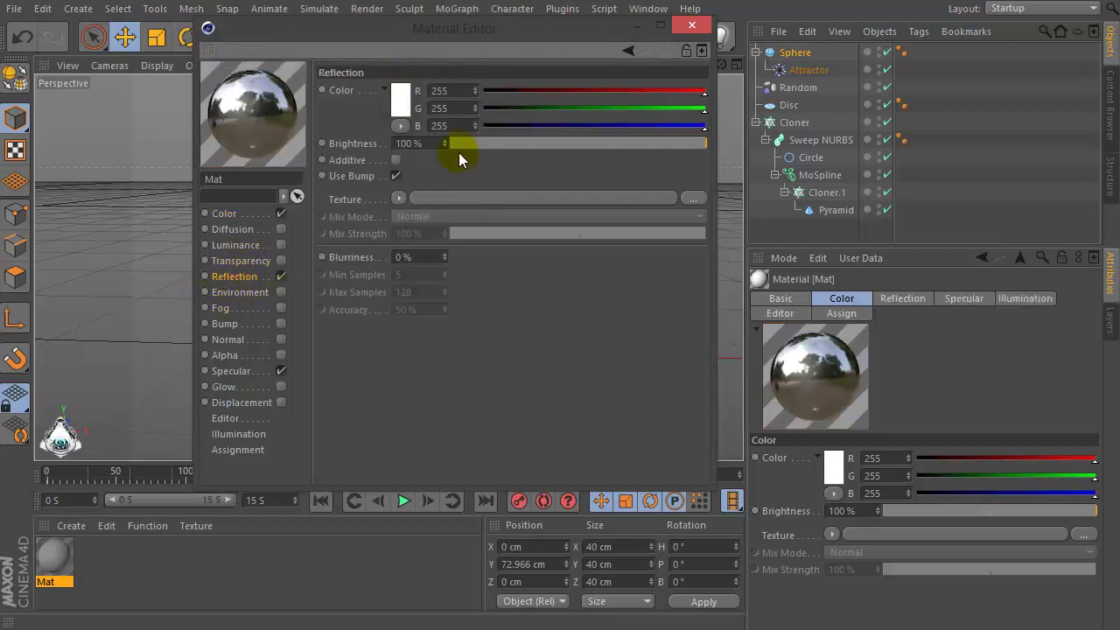
pyautogui.moveTo(458, 145); pyautogui.dragTo(258, 138)
pyautogui.click(408, 198)
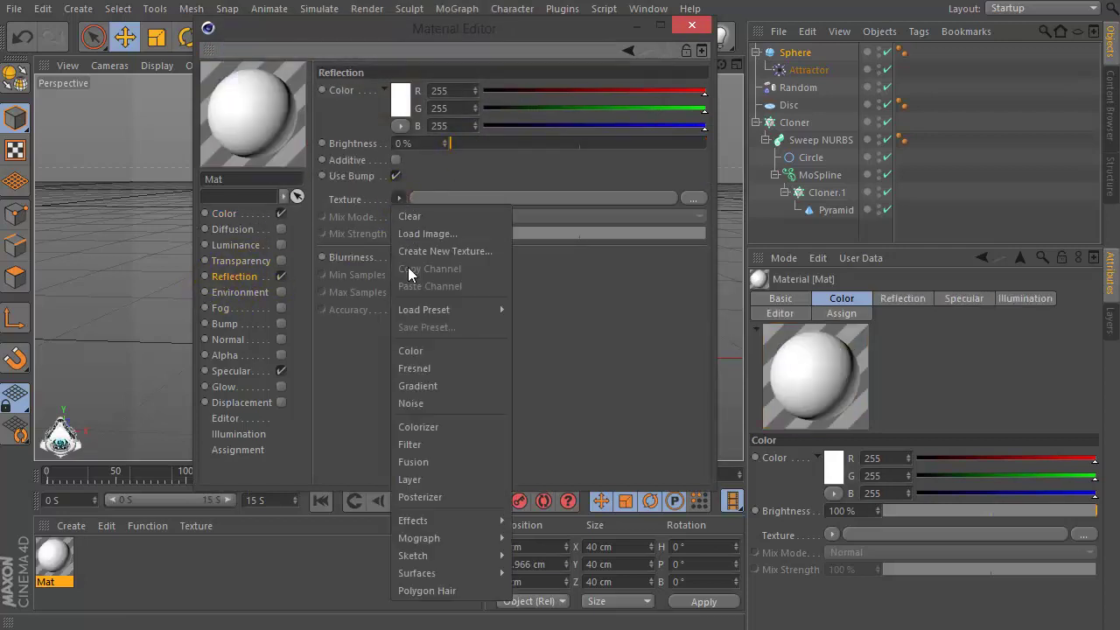
pyautogui.click(448, 369)
# Invert the white material's Fresnel gradient and change its black knot to light gray (RGB 184, 184, 184)
pyautogui.click(401, 220)
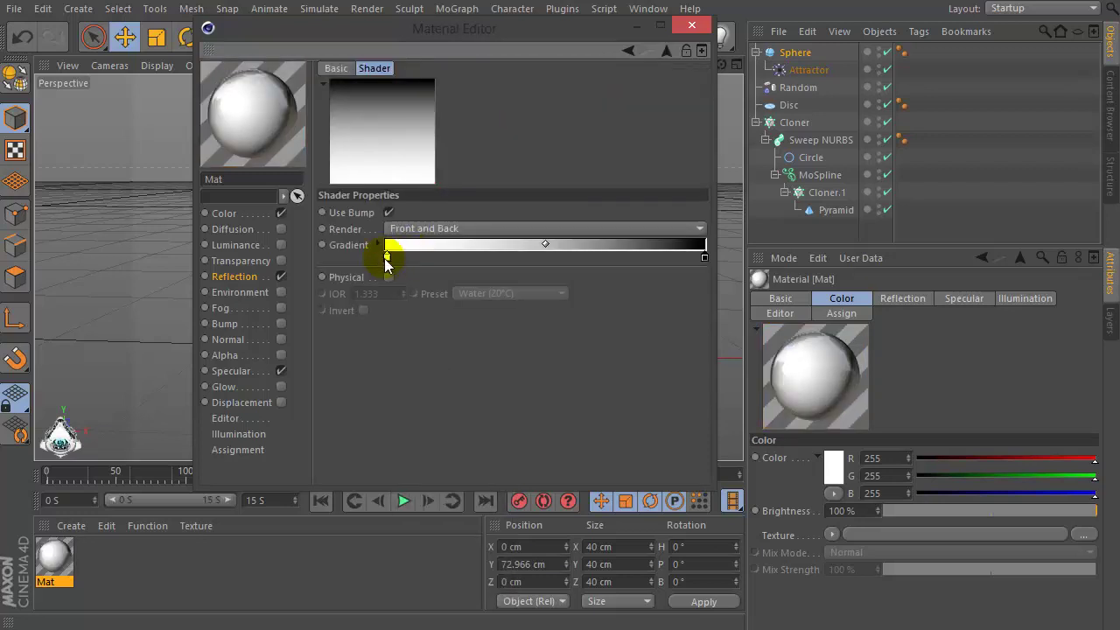
pyautogui.rightClick(385, 263)
pyautogui.click(425, 269)
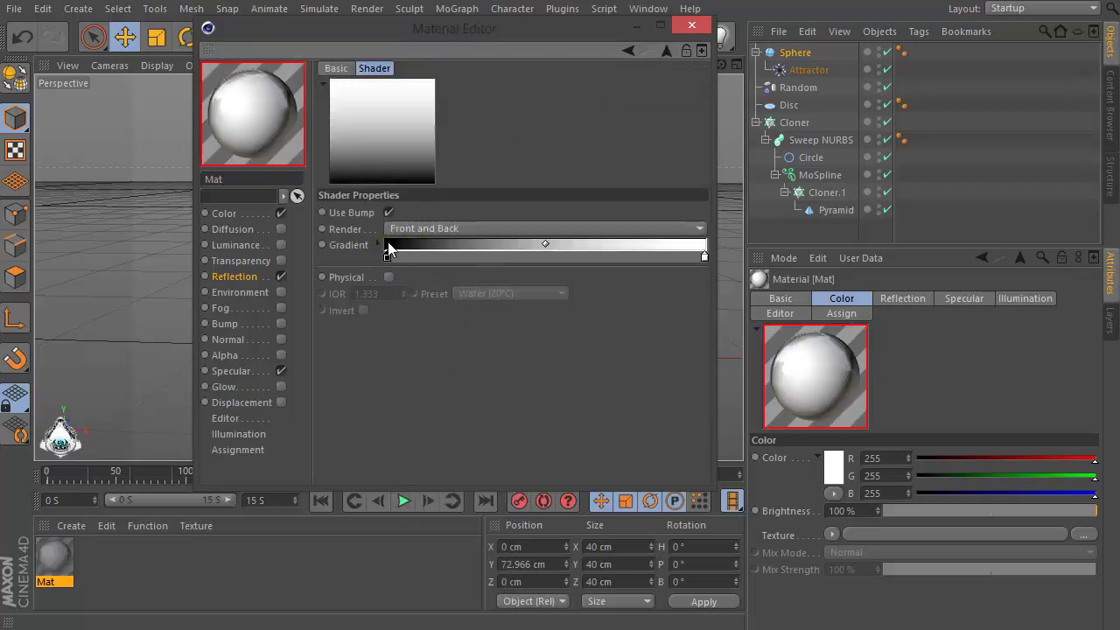
pyautogui.doubleClick(386, 255)
pyautogui.moveTo(374, 247); pyautogui.dragTo(269, 225)
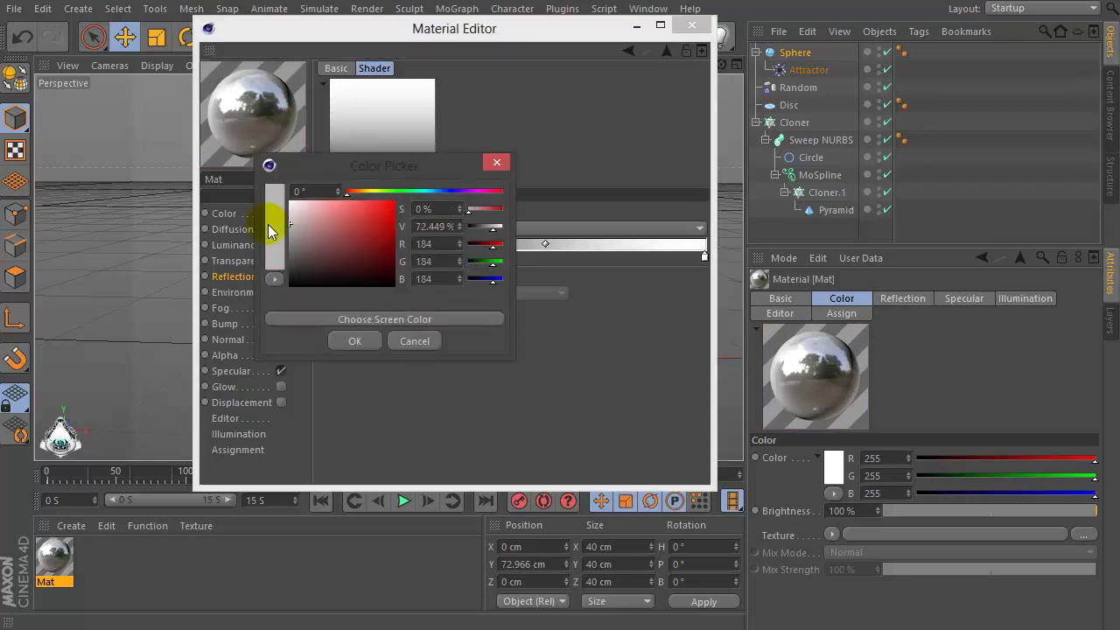
pyautogui.click(355, 340)
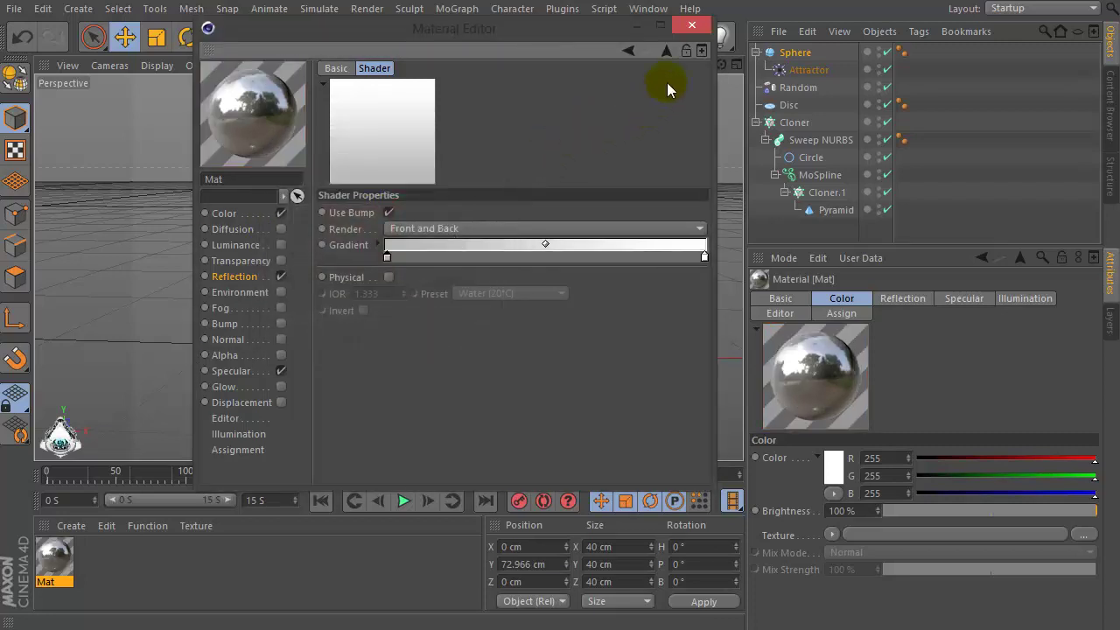
pyautogui.doubleClick(387, 255)
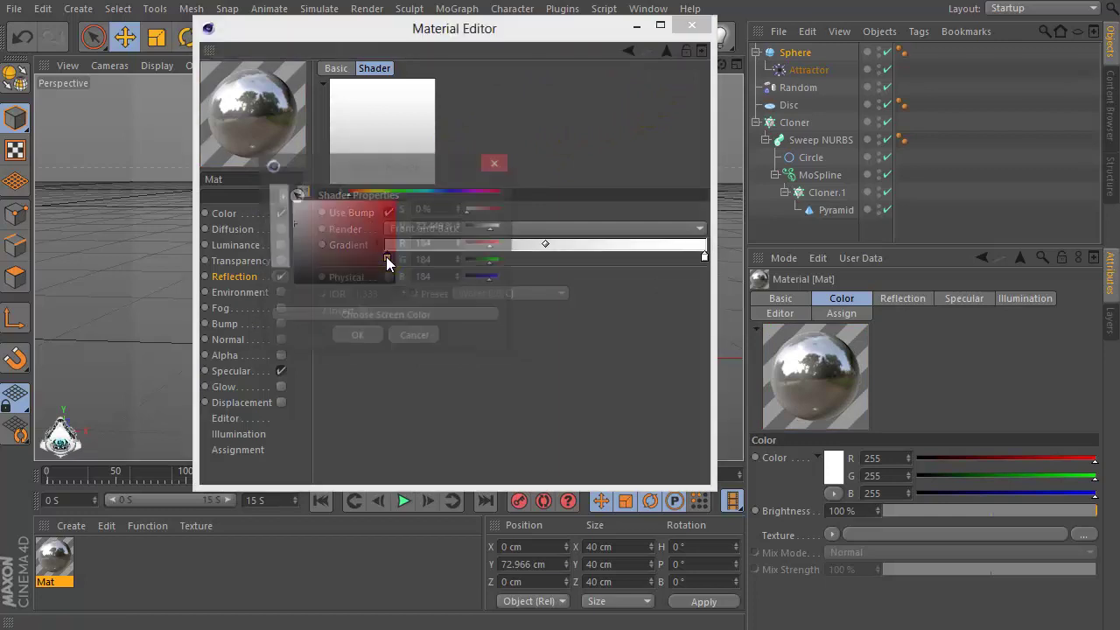
pyautogui.click(360, 340)
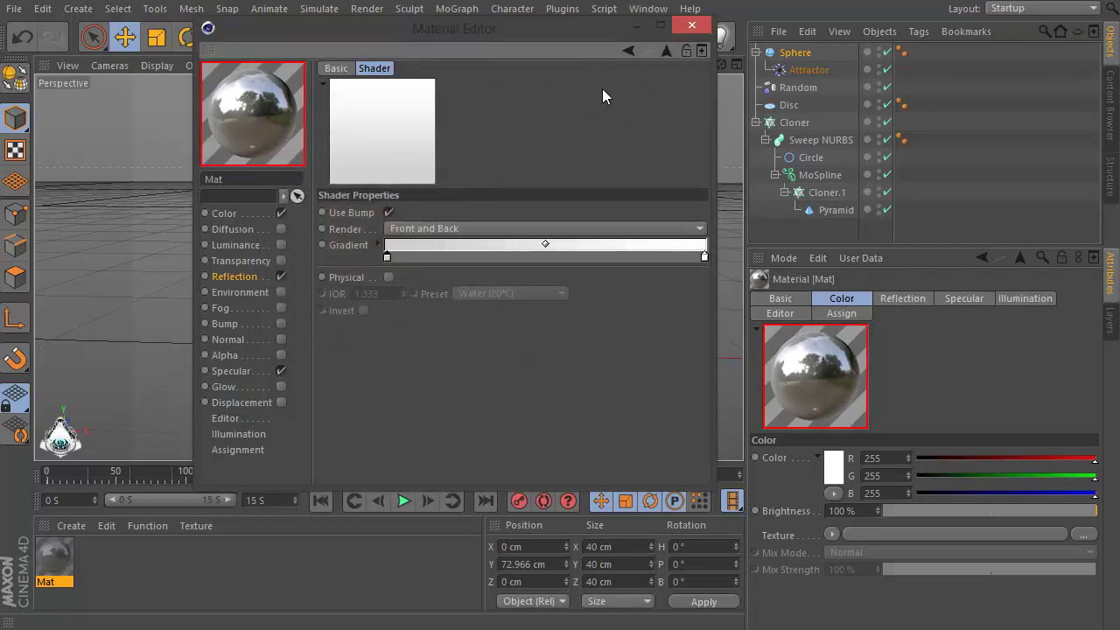
# Set the white material's reflection Mix Strength to 15 %
pyautogui.click(666, 52)
pyautogui.click(488, 285)
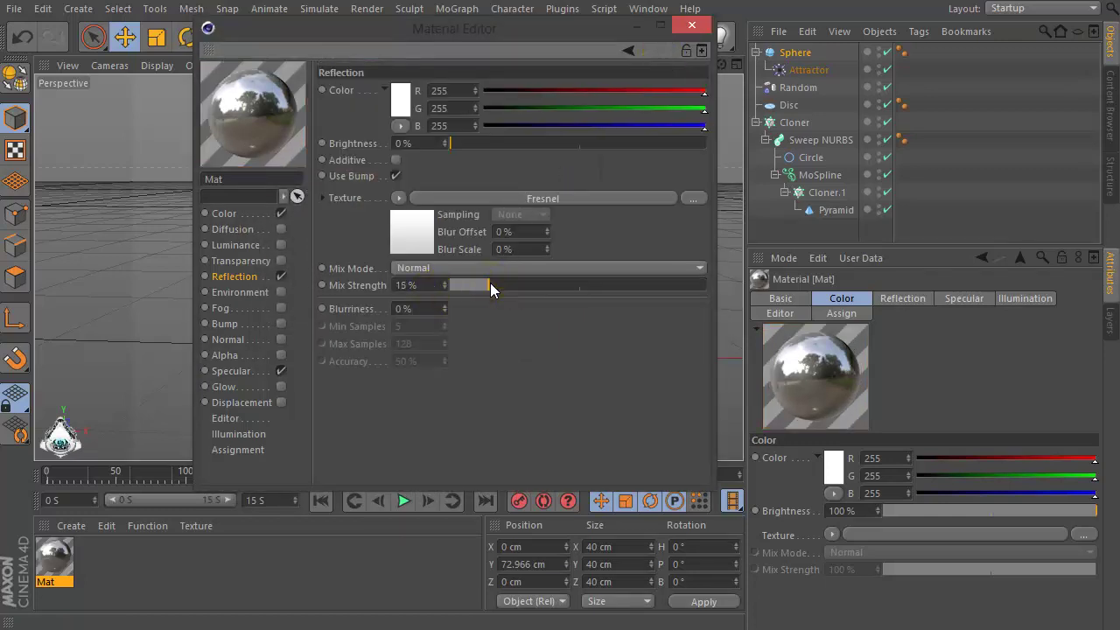
pyautogui.click(432, 290)
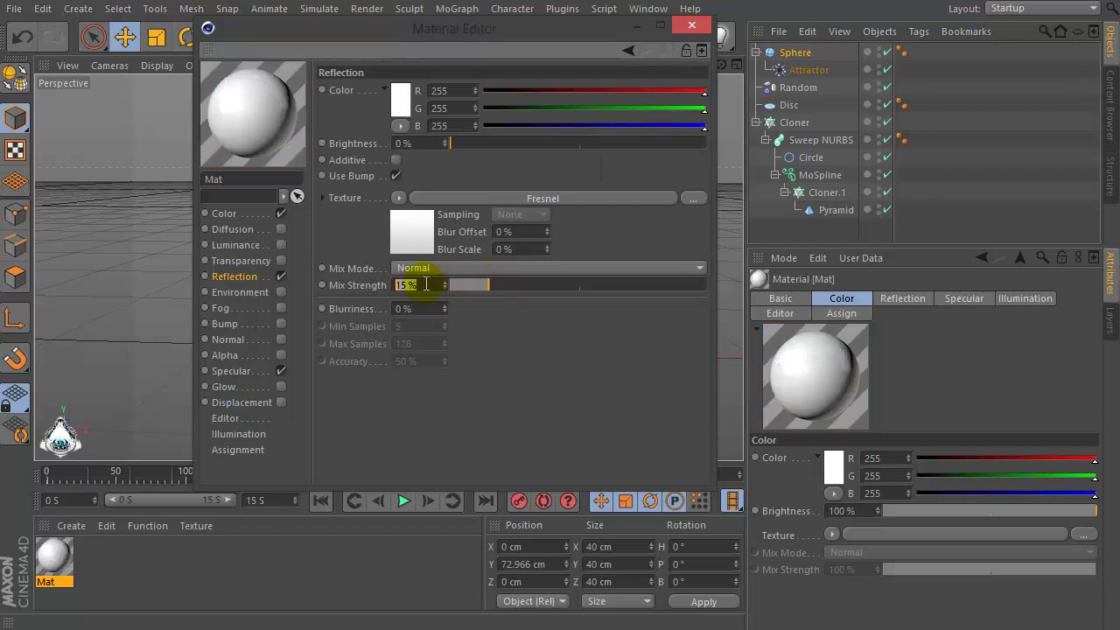
# Set the white material's specular width to 55 % and close the Material Editor
pyautogui.click(236, 371)
pyautogui.click(435, 342)
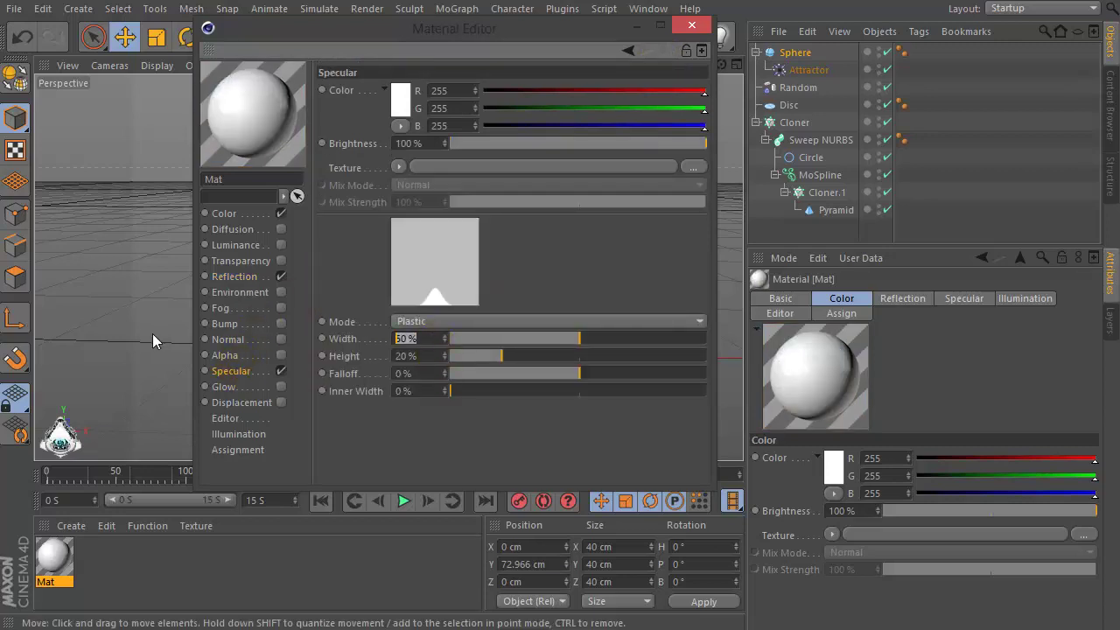
pyautogui.write('55')
pyautogui.press('Return')
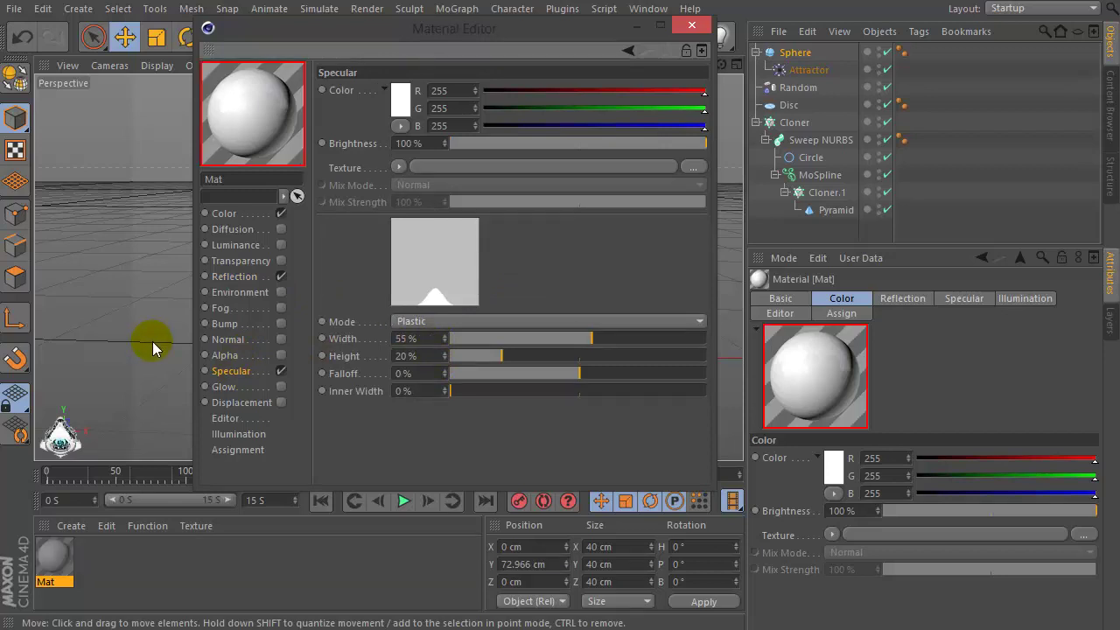
pyautogui.click(691, 24)
# Apply the white material to the Sphere and the Disc
pyautogui.moveTo(54, 538); pyautogui.dragTo(394, 216)
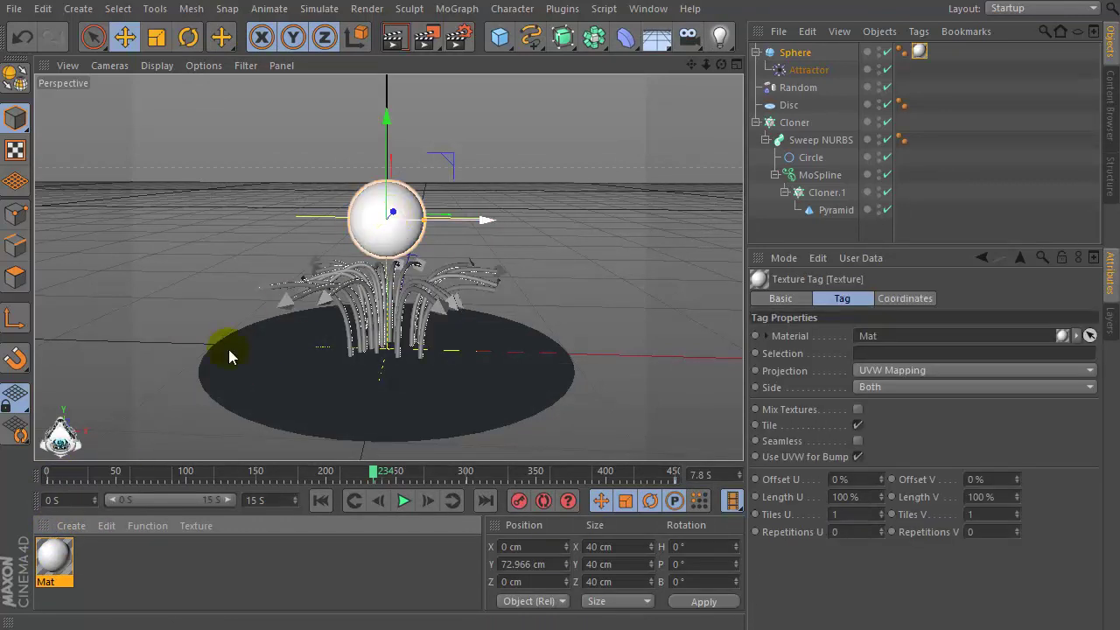
pyautogui.moveTo(53, 551); pyautogui.dragTo(347, 427)
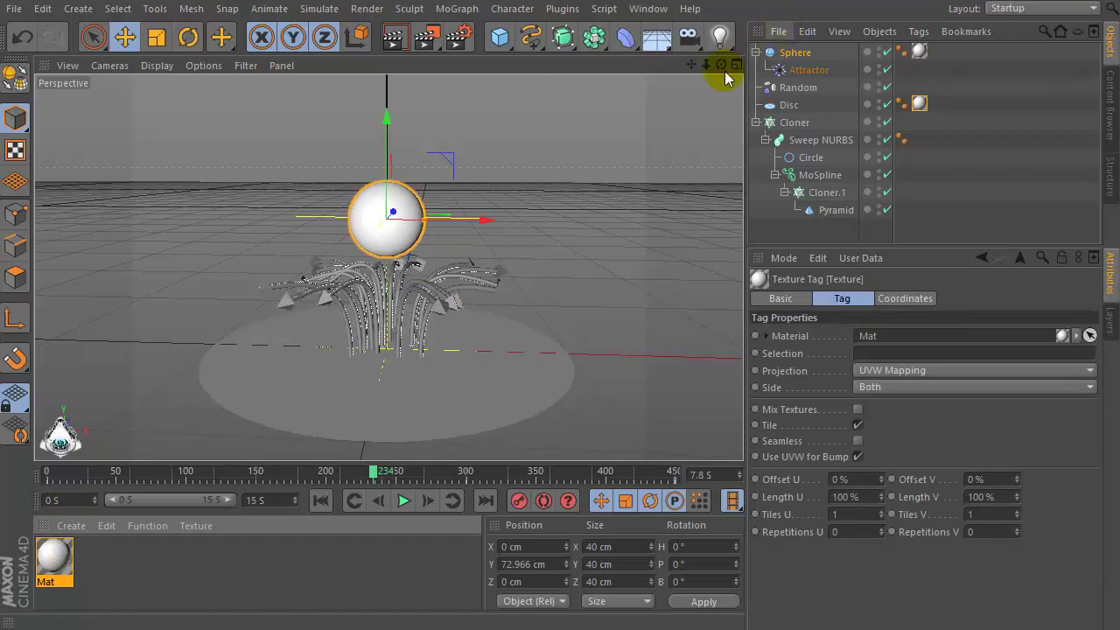
pyautogui.moveTo(721, 65)
pyautogui.mouseDown()
pyautogui.moveTo(721, 55)
pyautogui.moveTo(721, 68)
pyautogui.mouseUp()
# Create a second material and set its color to black (RGB 0, 0, 0)
pyautogui.doubleClick(163, 575)
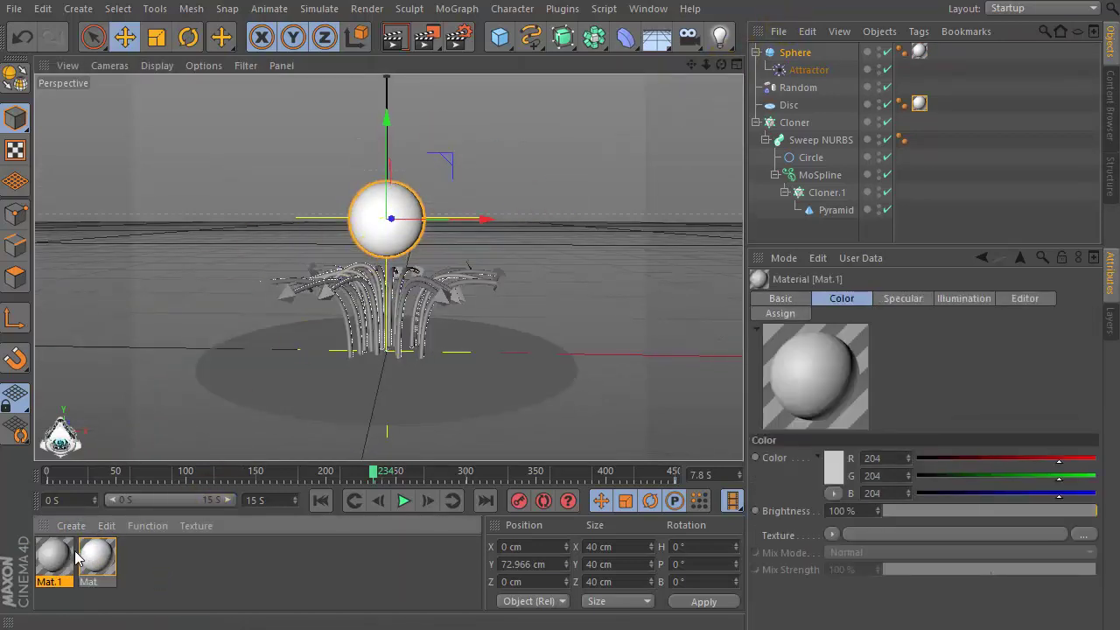
pyautogui.doubleClick(54, 558)
pyautogui.moveTo(360, 31); pyautogui.dragTo(543, 29)
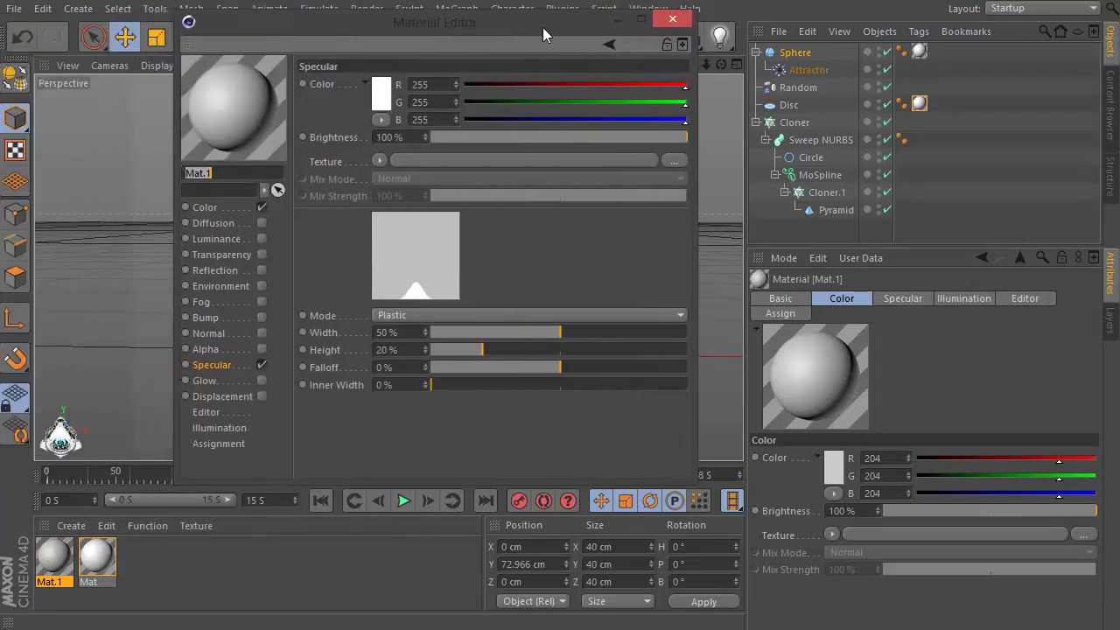
pyautogui.click(204, 208)
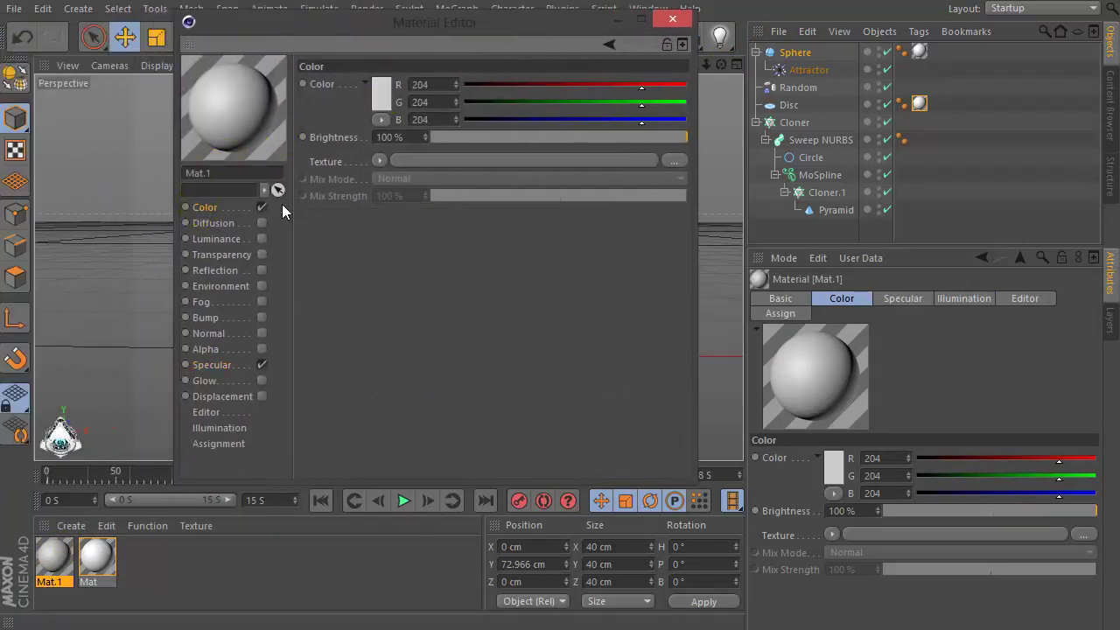
pyautogui.click(378, 94)
pyautogui.moveTo(378, 95); pyautogui.dragTo(350, 204)
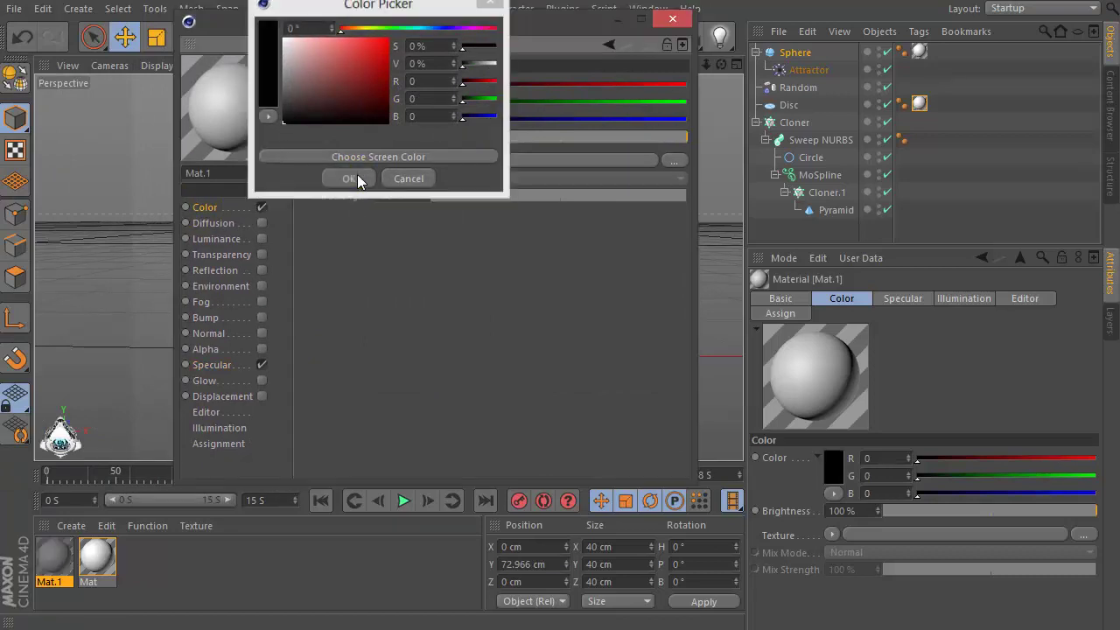
pyautogui.click(350, 179)
# Enable Reflection on the black material with 0 % brightness and a Fresnel shader as its texture
pyautogui.click(261, 270)
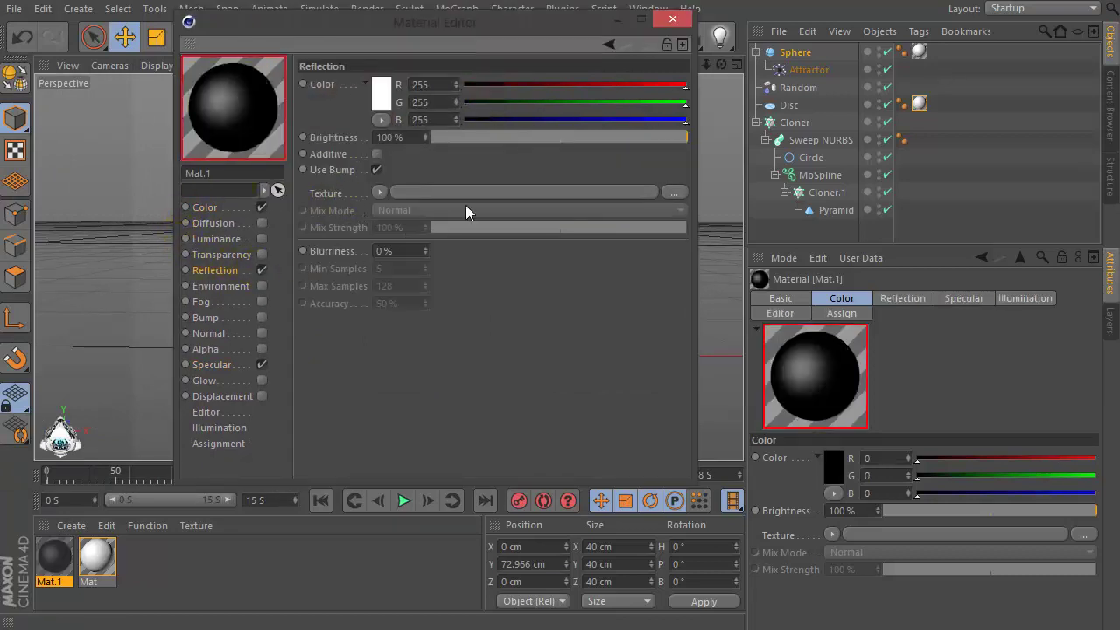
pyautogui.moveTo(512, 138); pyautogui.dragTo(411, 138)
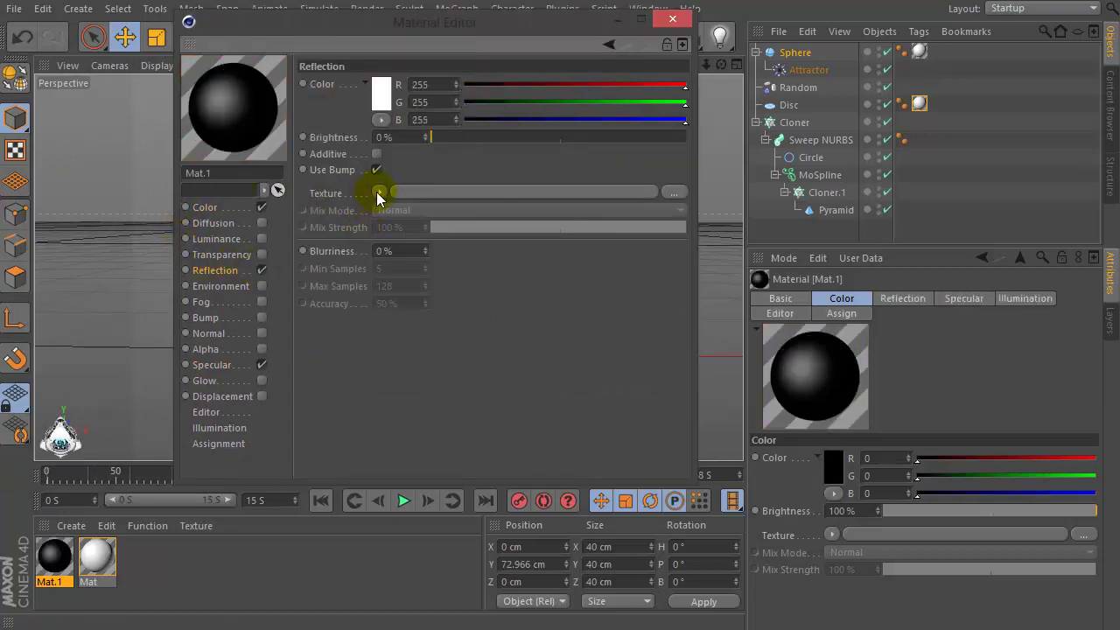
pyautogui.click(378, 192)
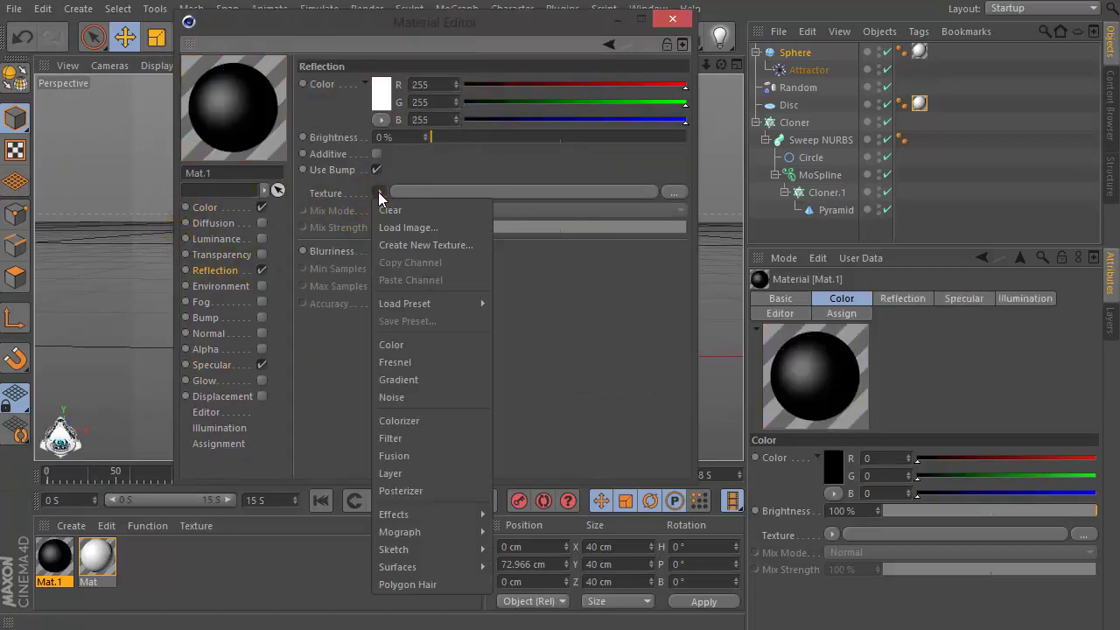
pyautogui.click(381, 363)
# Invert the black material's Fresnel gradient and change its black knot to light gray (RGB 202, 202, 202)
pyautogui.click(389, 241)
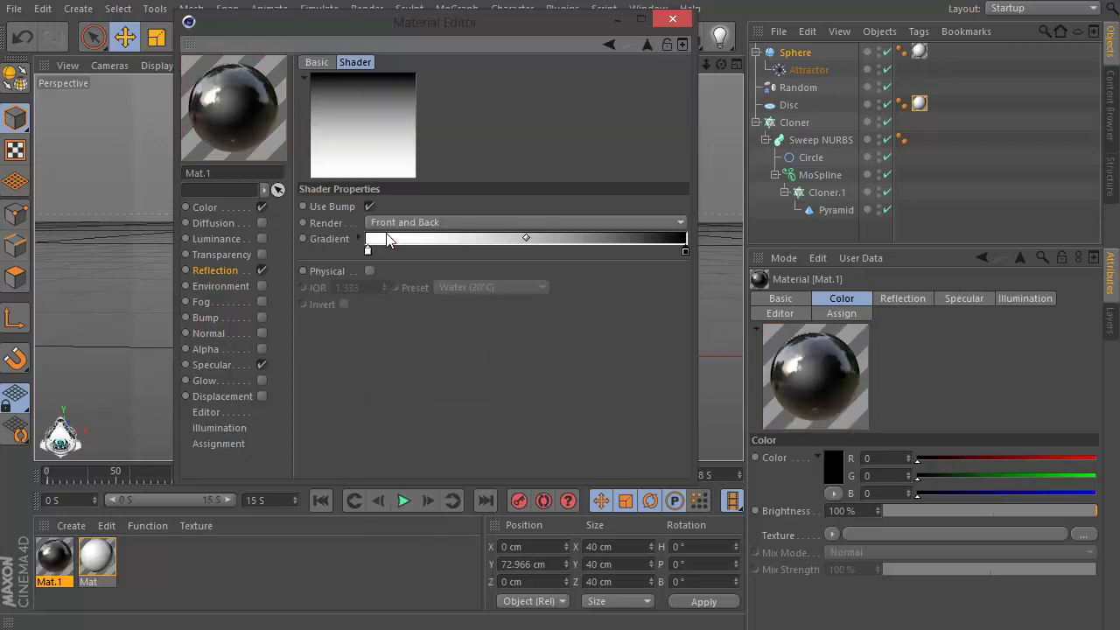
pyautogui.rightClick(371, 253)
pyautogui.click(380, 261)
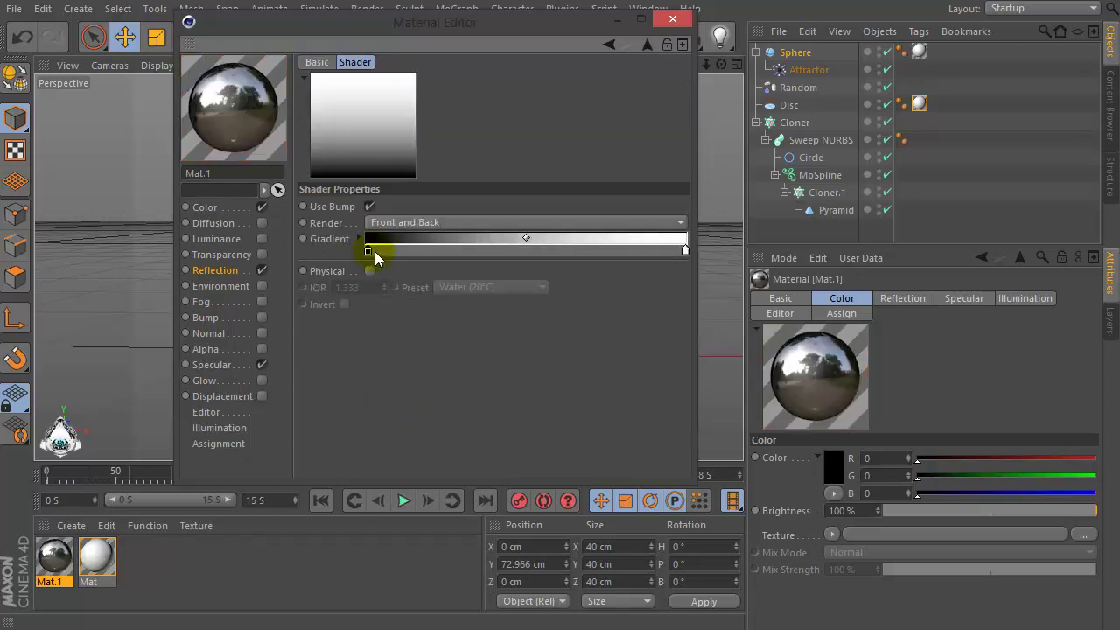
pyautogui.doubleClick(368, 252)
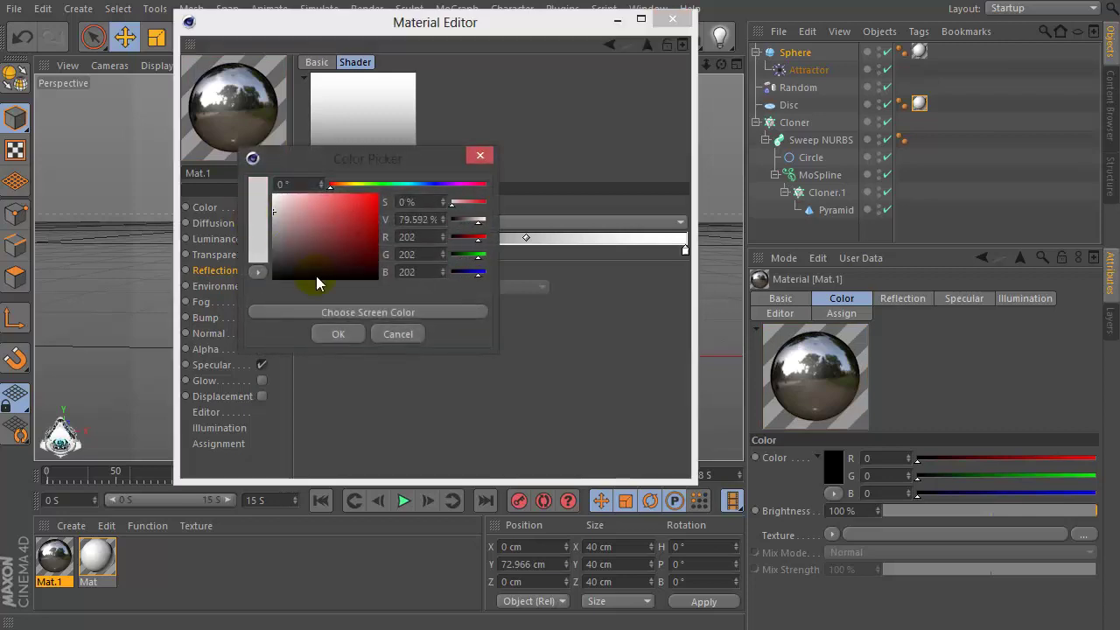
pyautogui.click(338, 333)
# Reduce the black material's reflection Mix Strength to about 26 %
pyautogui.click(646, 45)
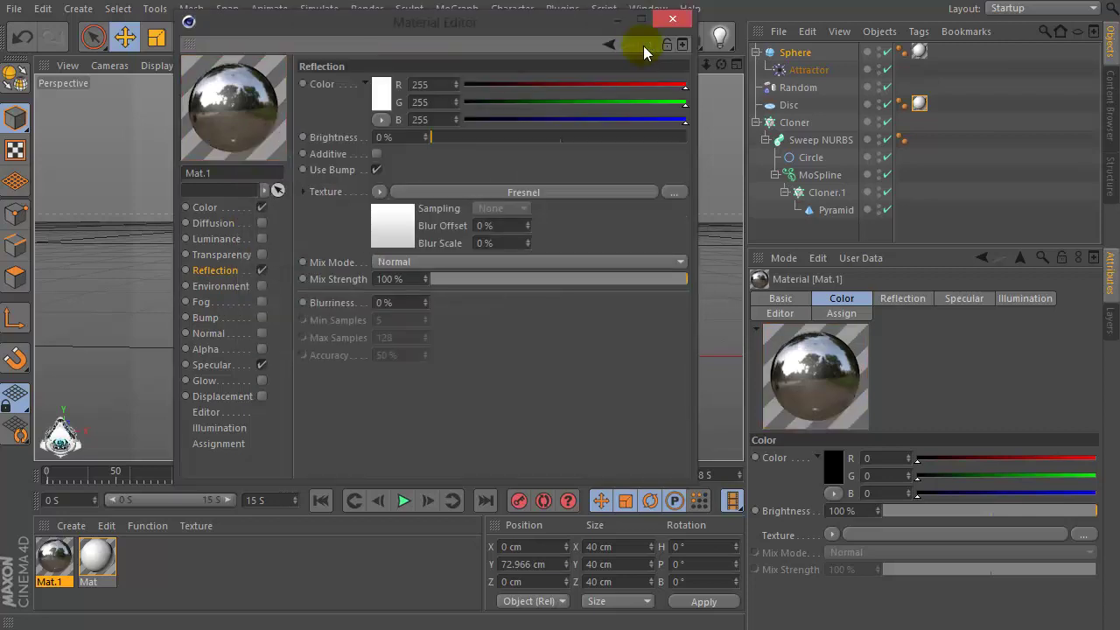
pyautogui.moveTo(462, 282); pyautogui.dragTo(500, 281)
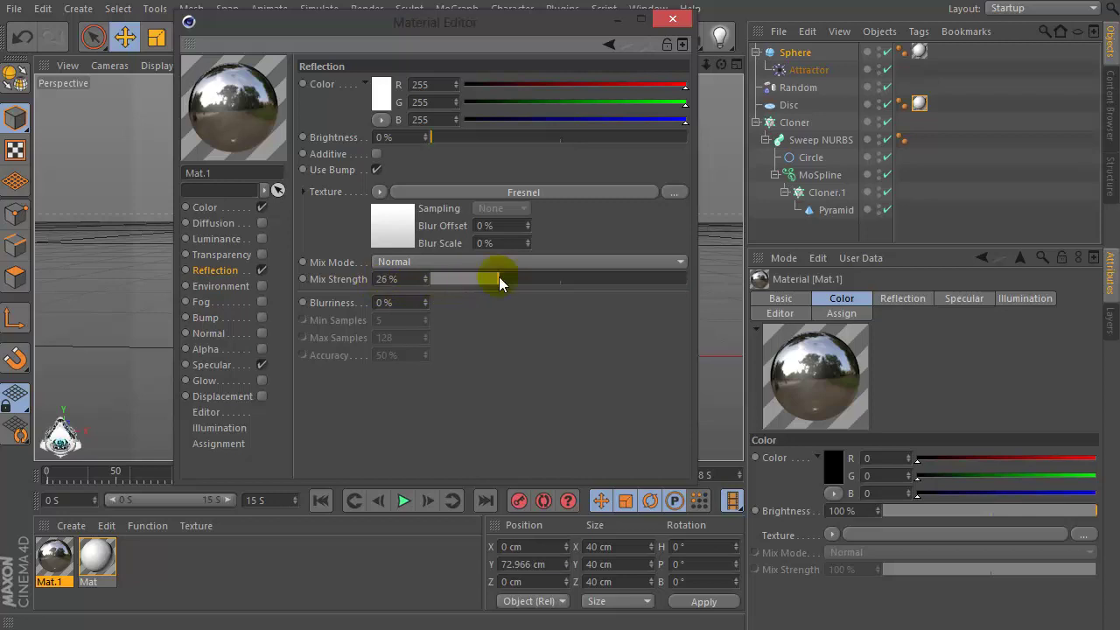
# Set the black material's reflection Mix Strength to 25 % and its specular to 55 % width and 80 % height
pyautogui.click(426, 283)
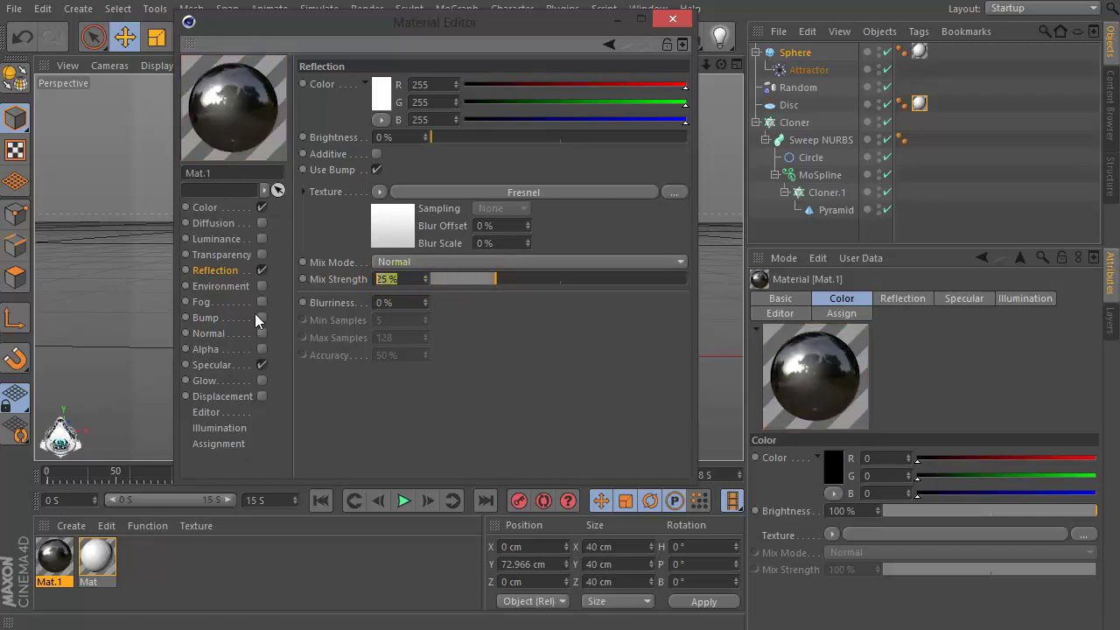
pyautogui.click(210, 364)
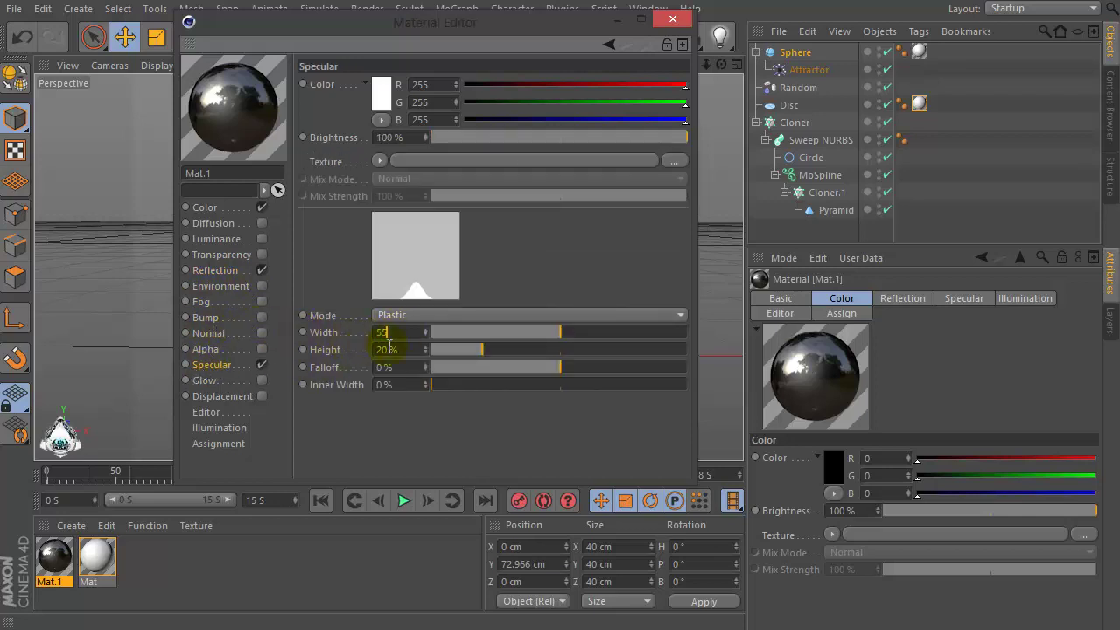
pyautogui.write('55')
pyautogui.press('Tab')
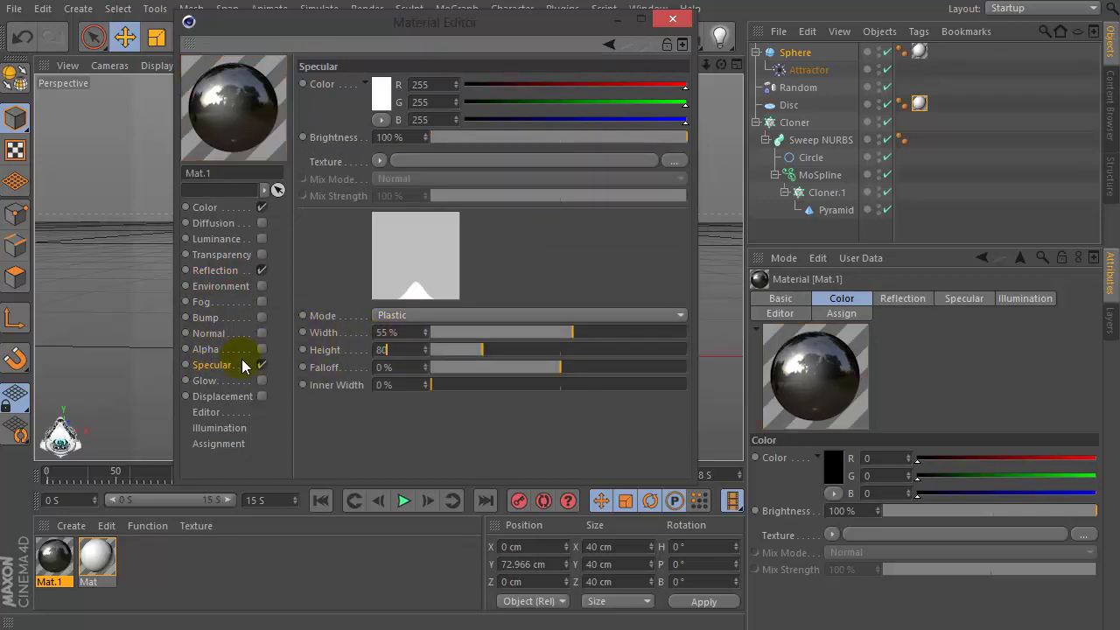
pyautogui.write('80')
pyautogui.press('Return')
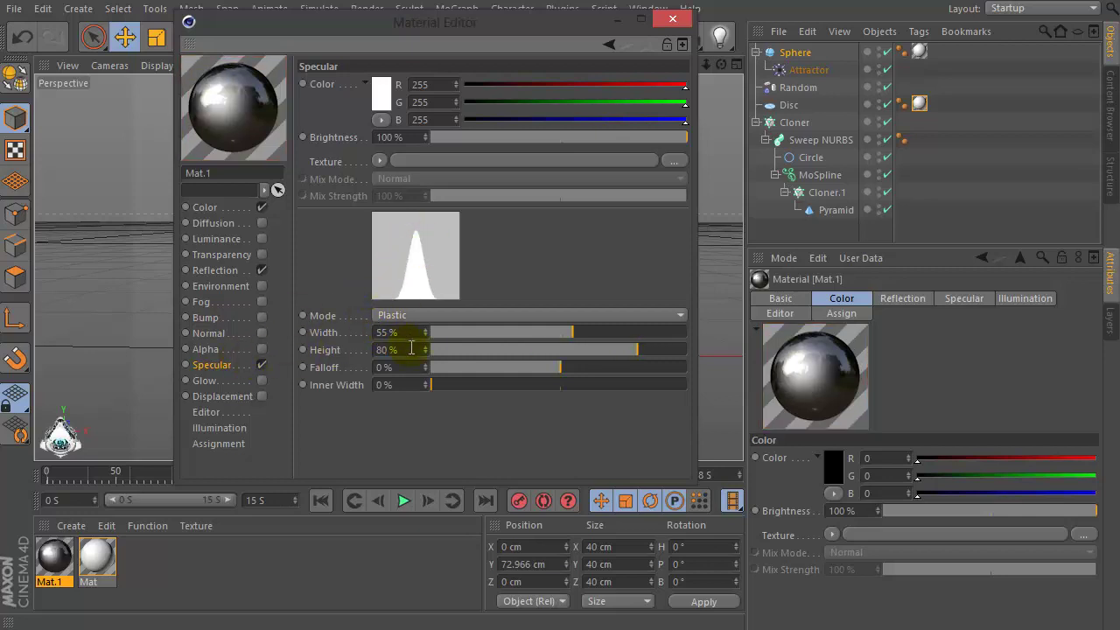
pyautogui.click(672, 18)
# Create a third material and set its color to gray (RGB 184, 184, 184)
pyautogui.doubleClick(193, 573)
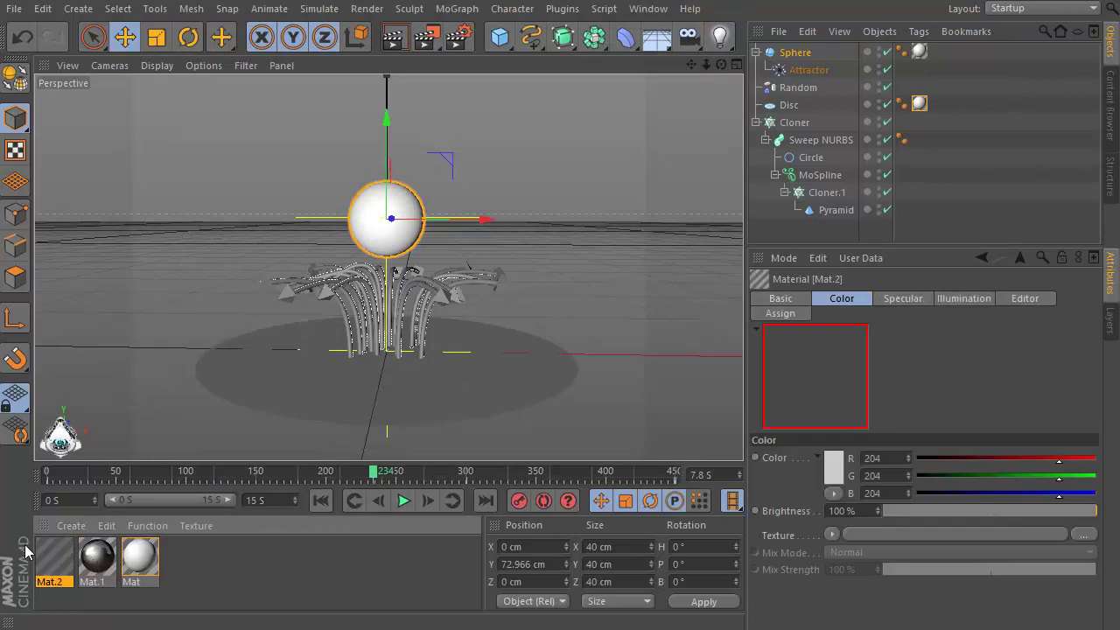
pyautogui.doubleClick(54, 557)
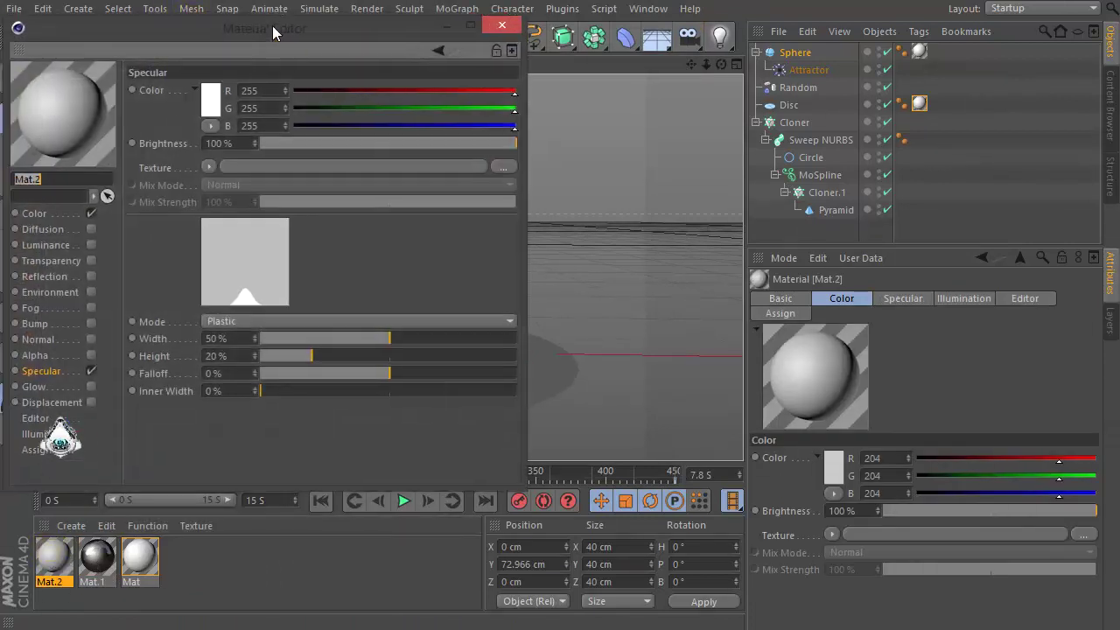
pyautogui.moveTo(273, 25); pyautogui.dragTo(381, 26)
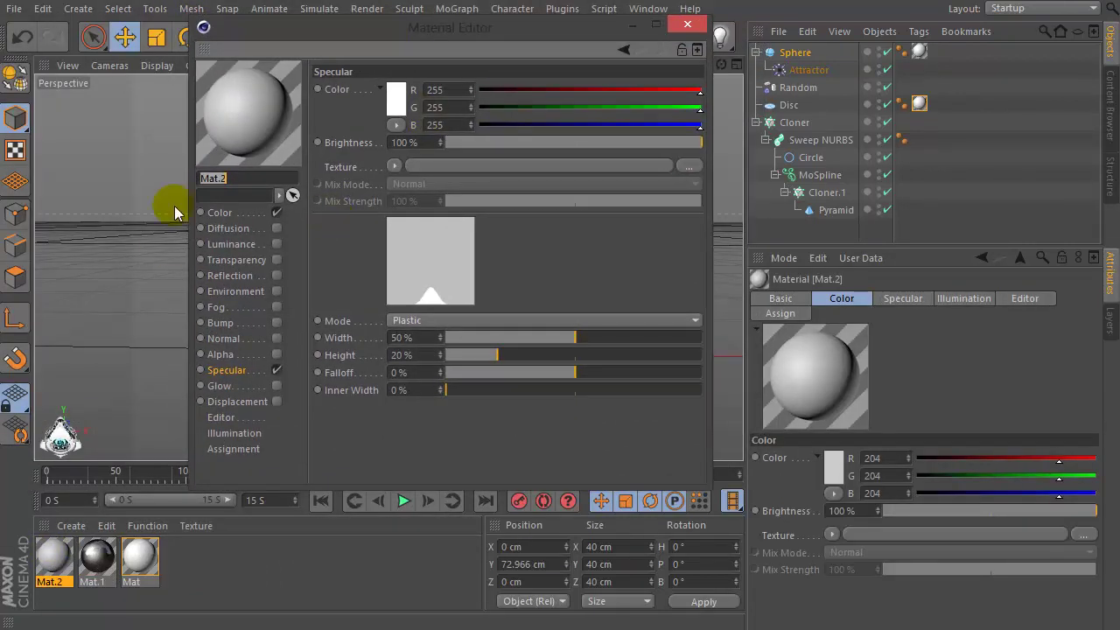
pyautogui.click(220, 213)
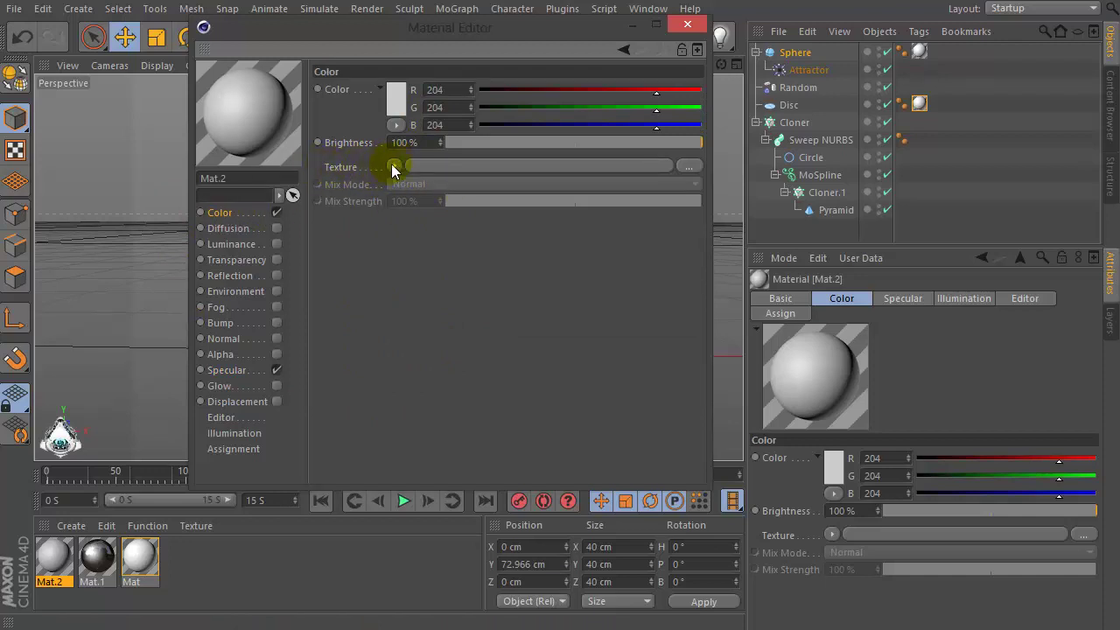
pyautogui.click(394, 105)
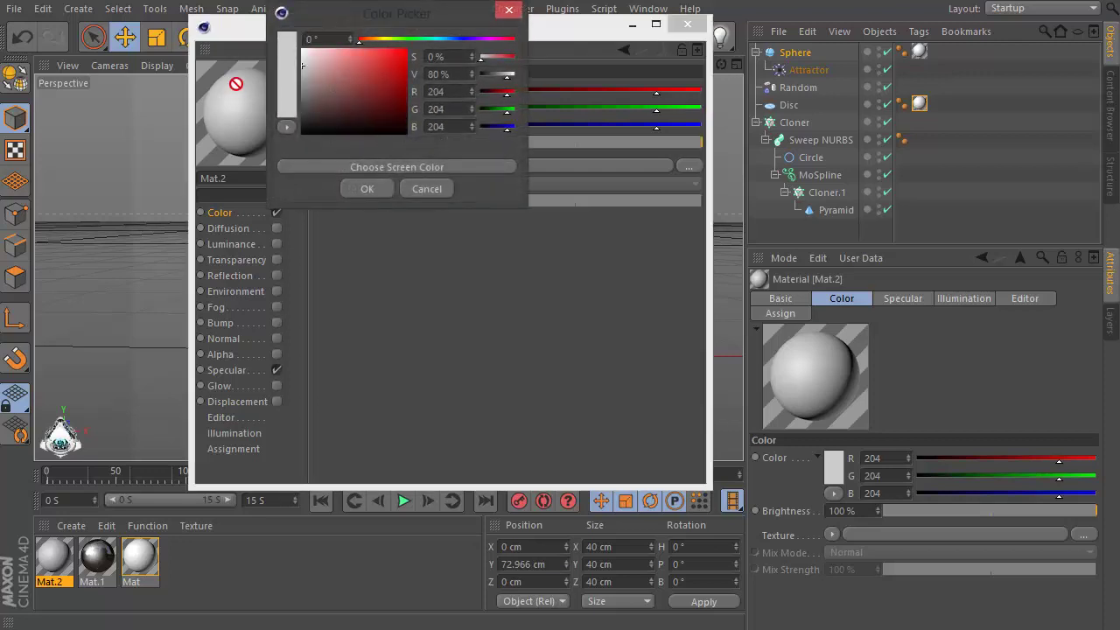
pyautogui.moveTo(302, 71); pyautogui.dragTo(270, 72)
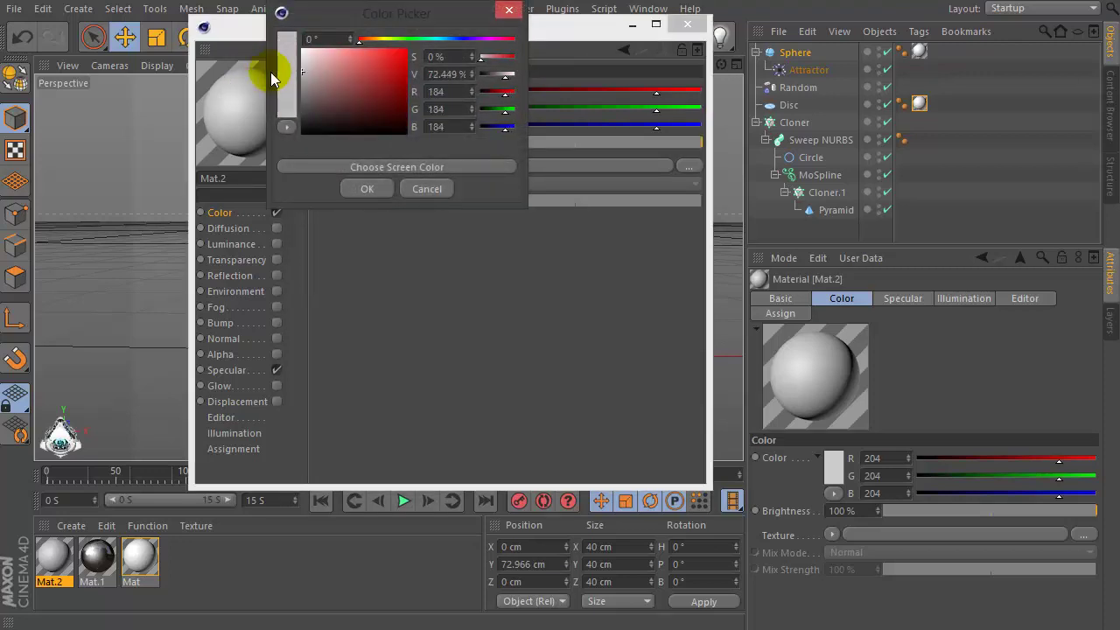
pyautogui.click(376, 194)
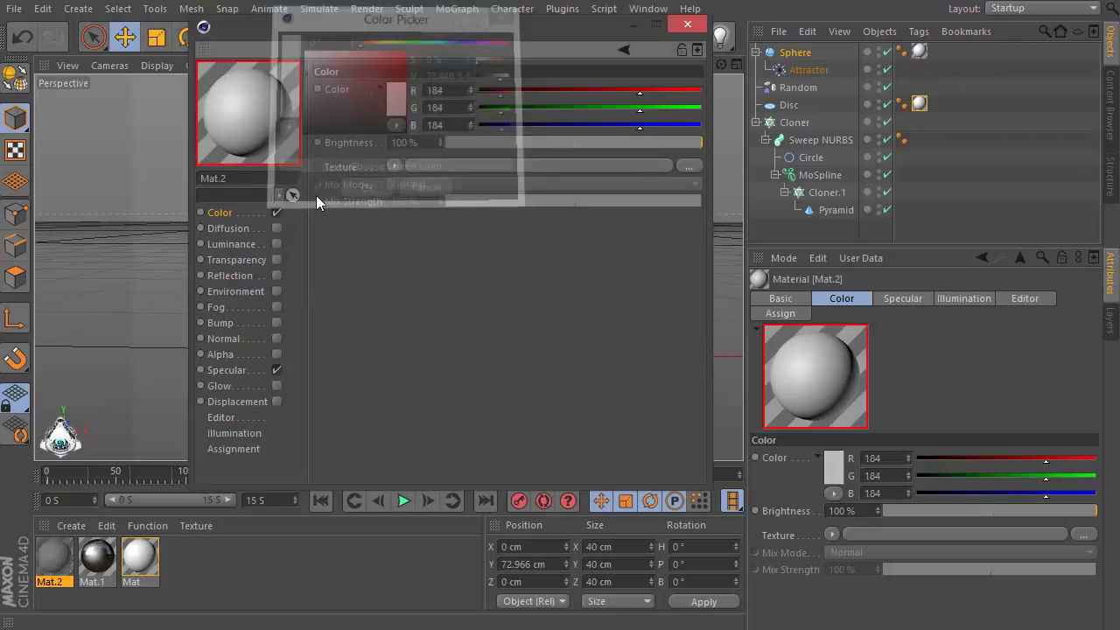
# Enable Reflection on the gray material with 0 % brightness and a Fresnel shader as its texture
pyautogui.click(278, 276)
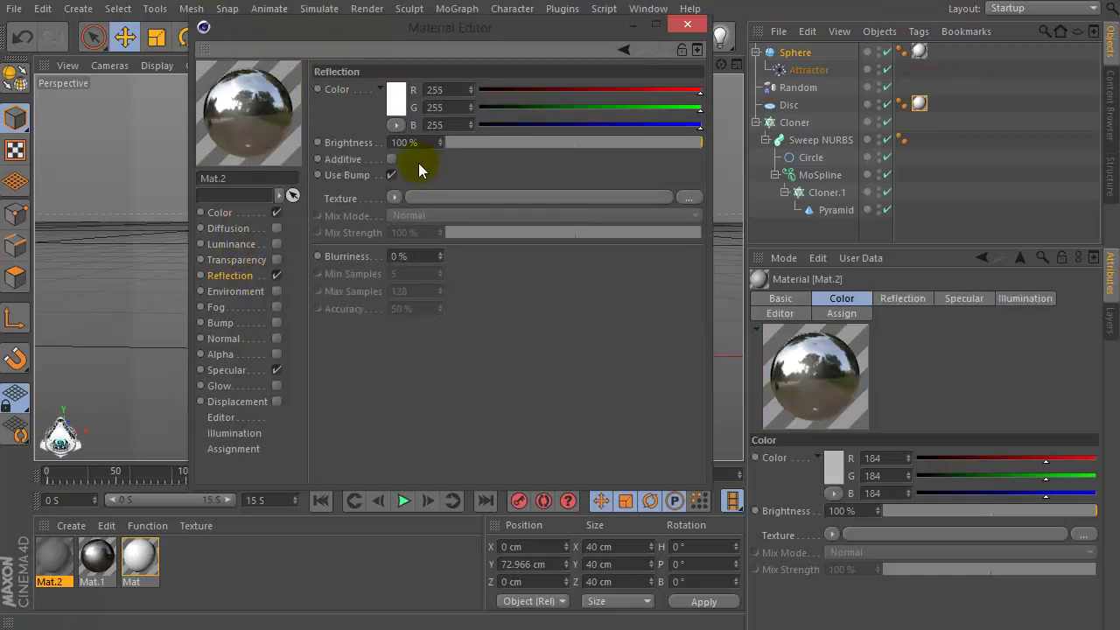
pyautogui.moveTo(472, 143); pyautogui.dragTo(284, 143)
pyautogui.click(392, 196)
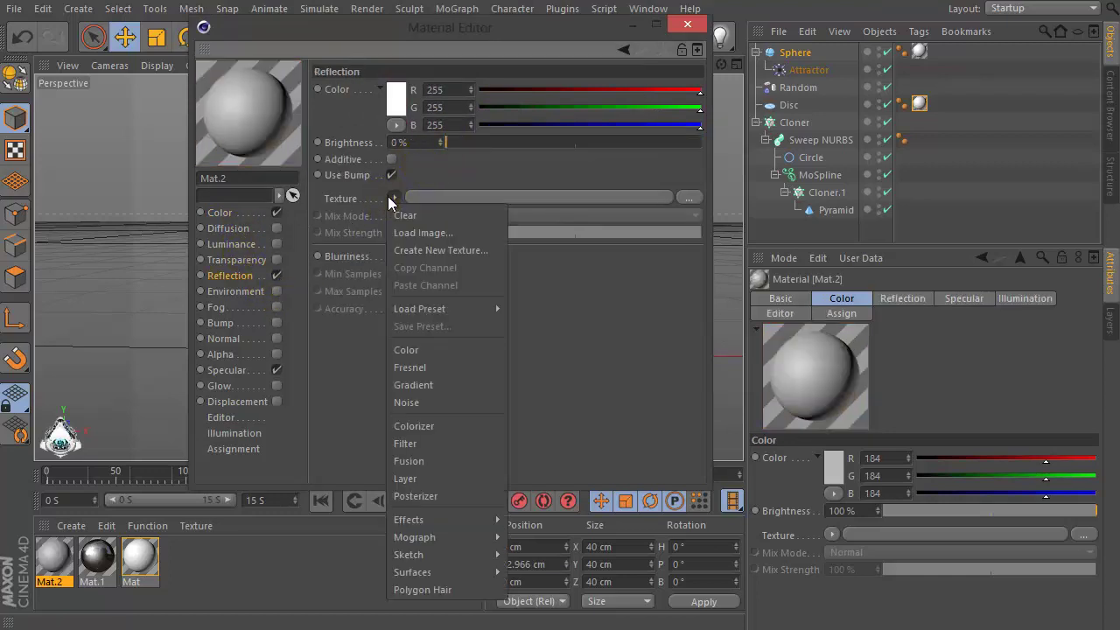
pyautogui.click(407, 365)
# Invert the knots of the gray material's Fresnel gradient and change its black knot to light gray
pyautogui.click(395, 245)
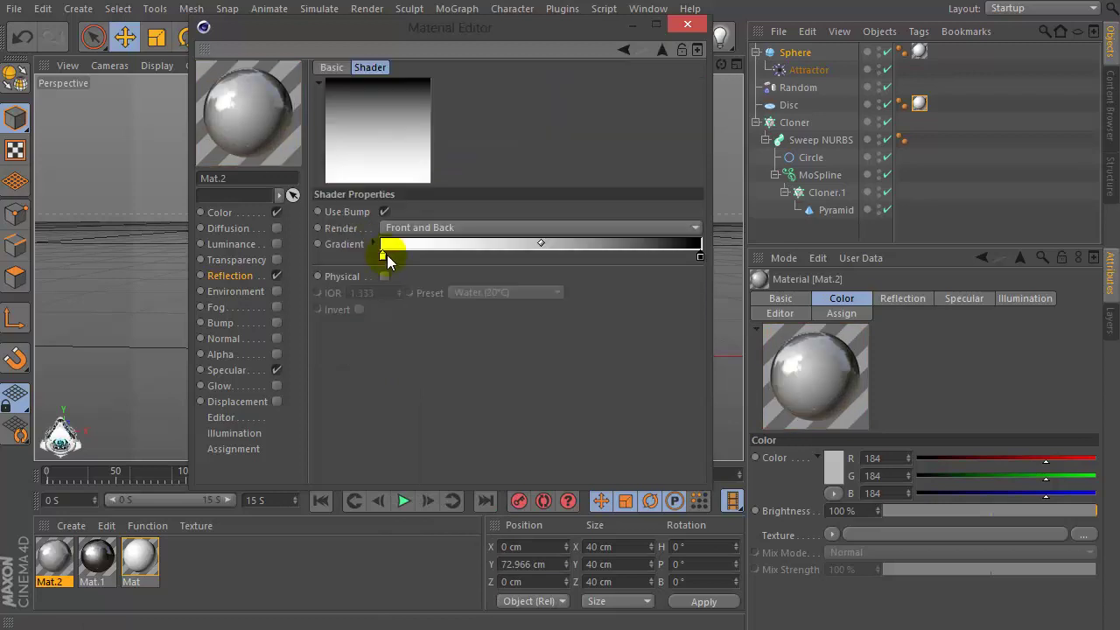
pyautogui.click(383, 256)
pyautogui.rightClick(382, 256)
pyautogui.click(384, 258)
pyautogui.rightClick(382, 254)
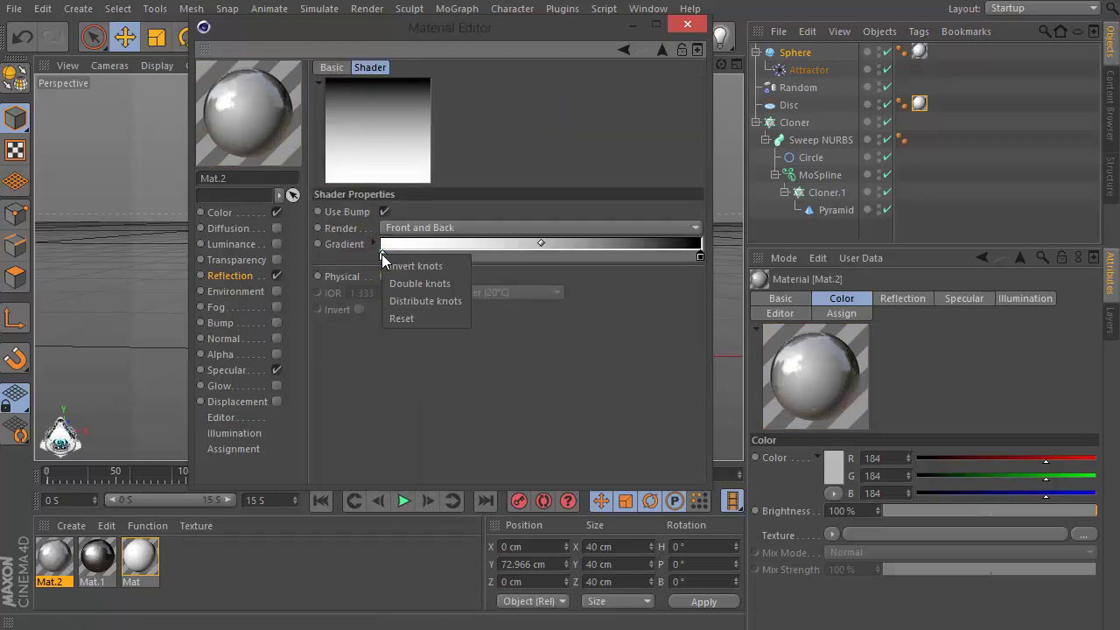
pyautogui.click(389, 265)
pyautogui.doubleClick(382, 255)
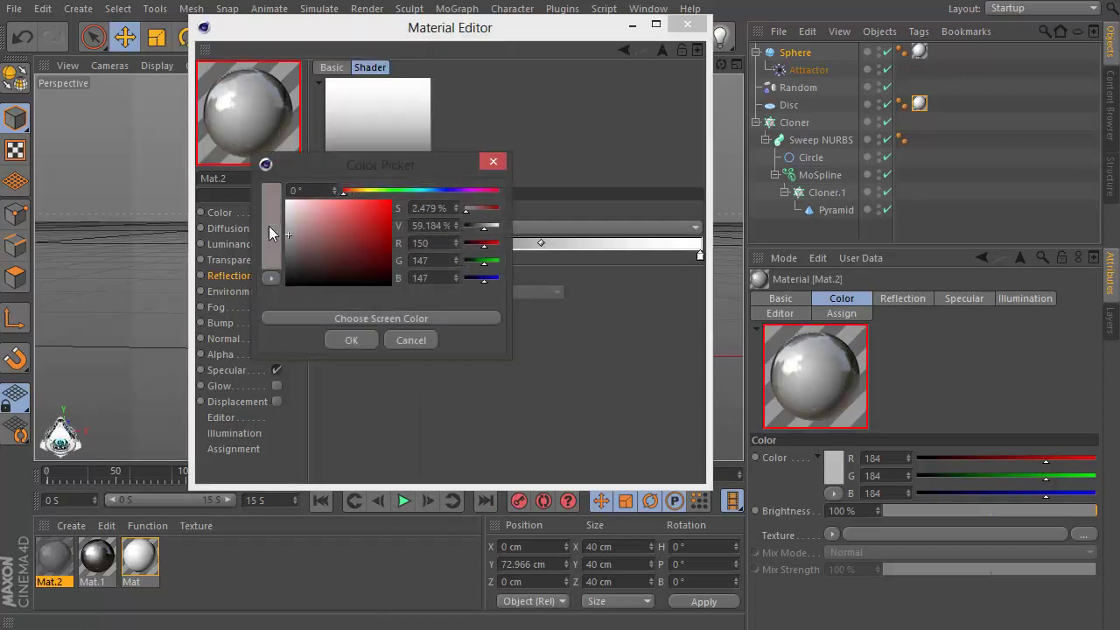
pyautogui.moveTo(268, 226)
pyautogui.mouseDown()
pyautogui.moveTo(255, 210)
pyautogui.moveTo(256, 222)
pyautogui.mouseUp()
pyautogui.click(348, 338)
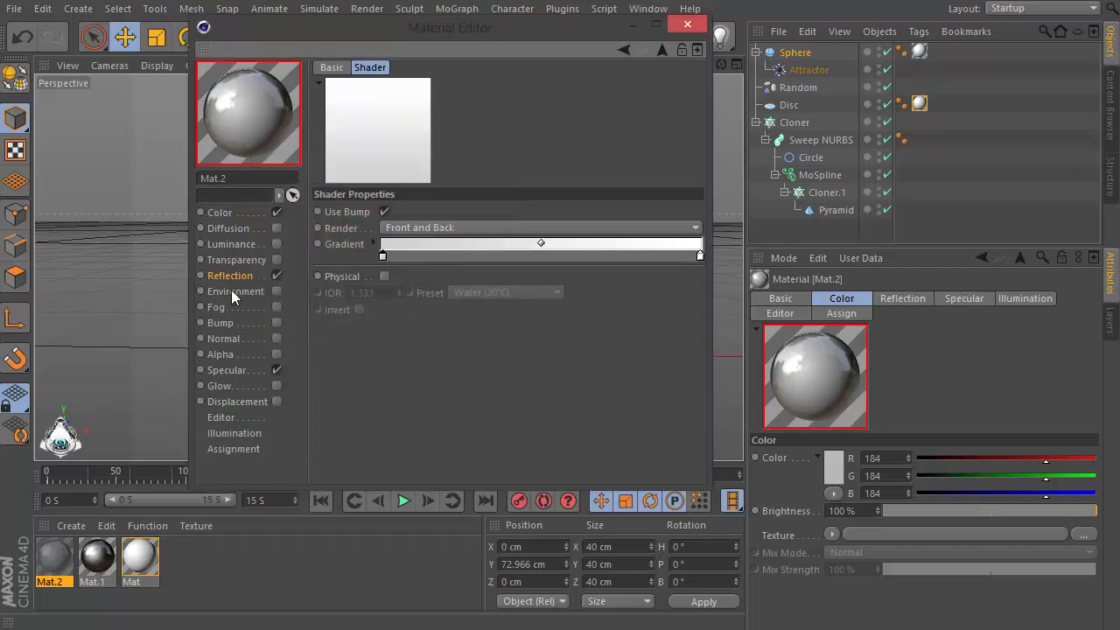
pyautogui.click(661, 50)
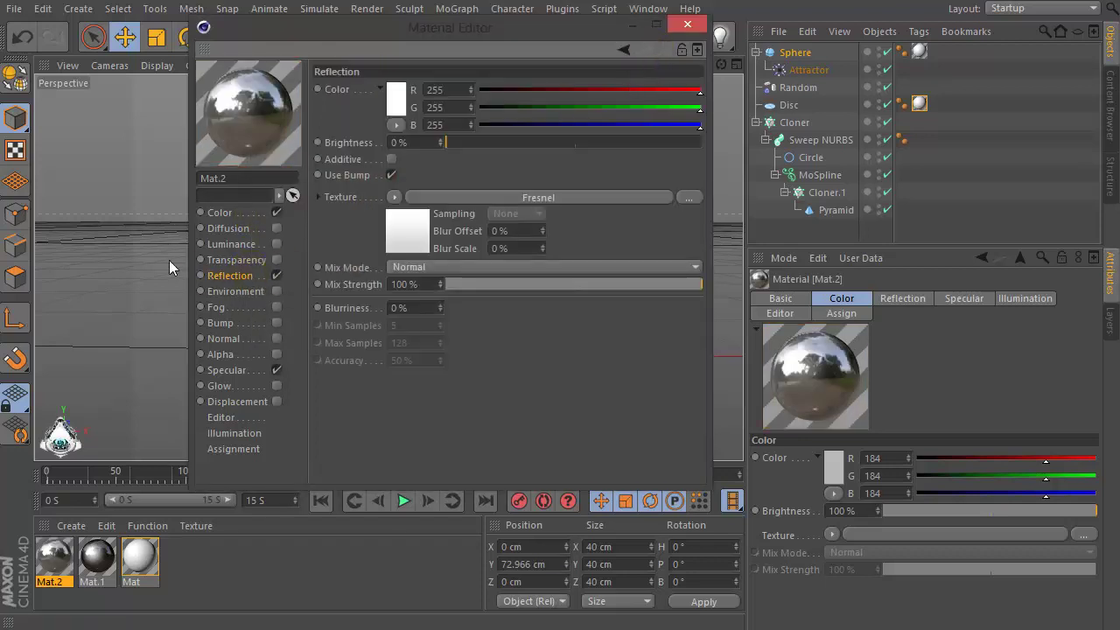
# Set the gray material's specular width to 55 % and height to 80 %
pyautogui.click(226, 370)
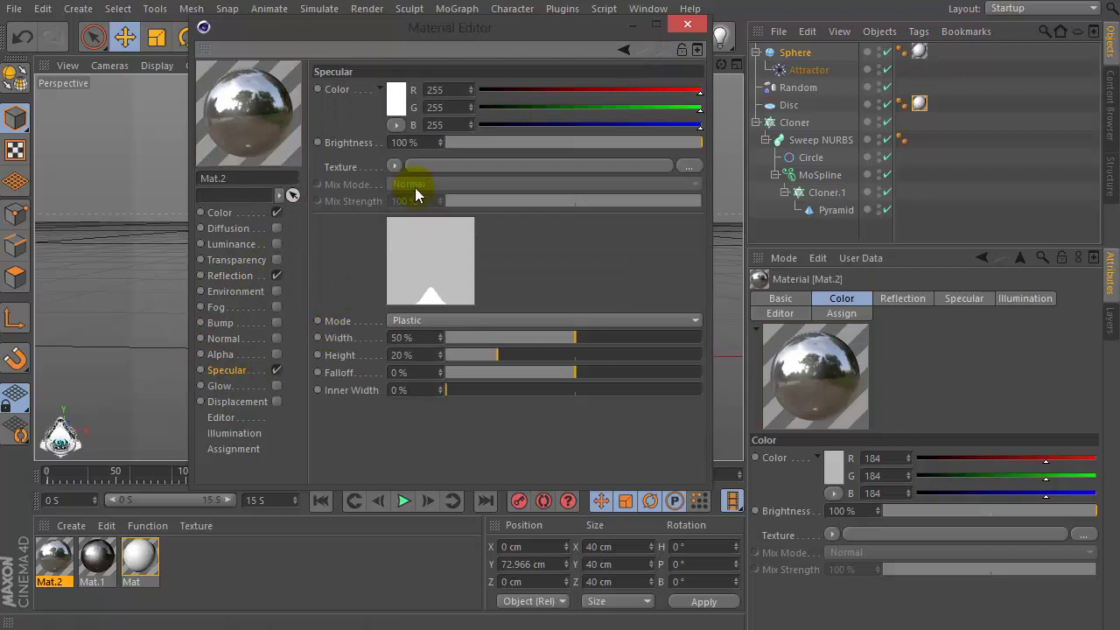
pyautogui.write('55')
pyautogui.click(411, 351)
pyautogui.write('80')
pyautogui.press('Return')
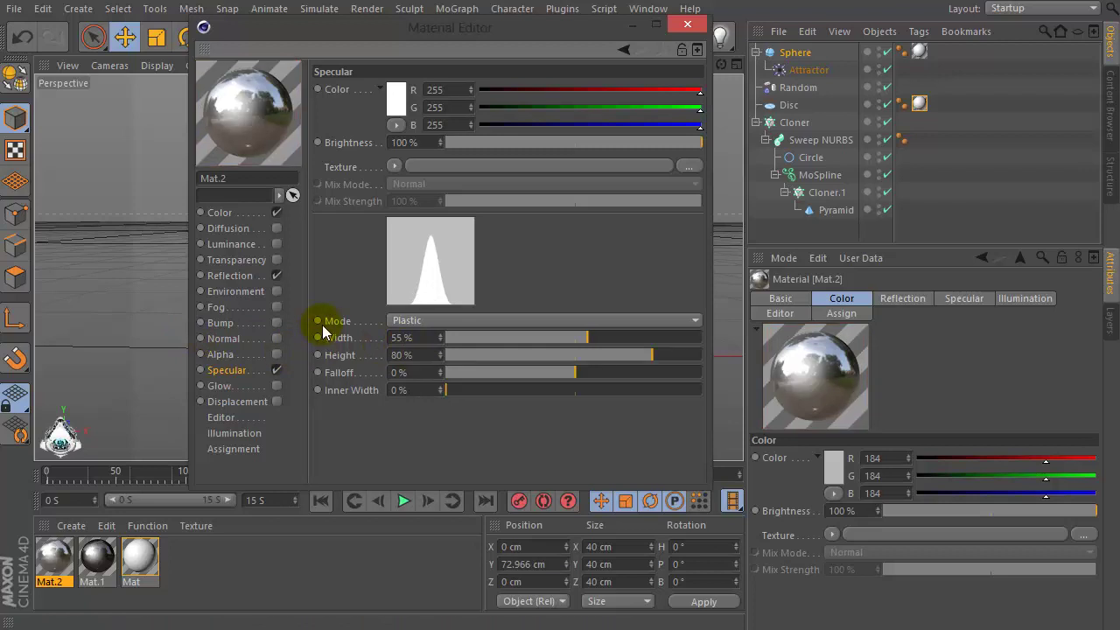
# Reduce the gray material's reflection Mix Strength to 25 % and close the material editor
pyautogui.click(232, 276)
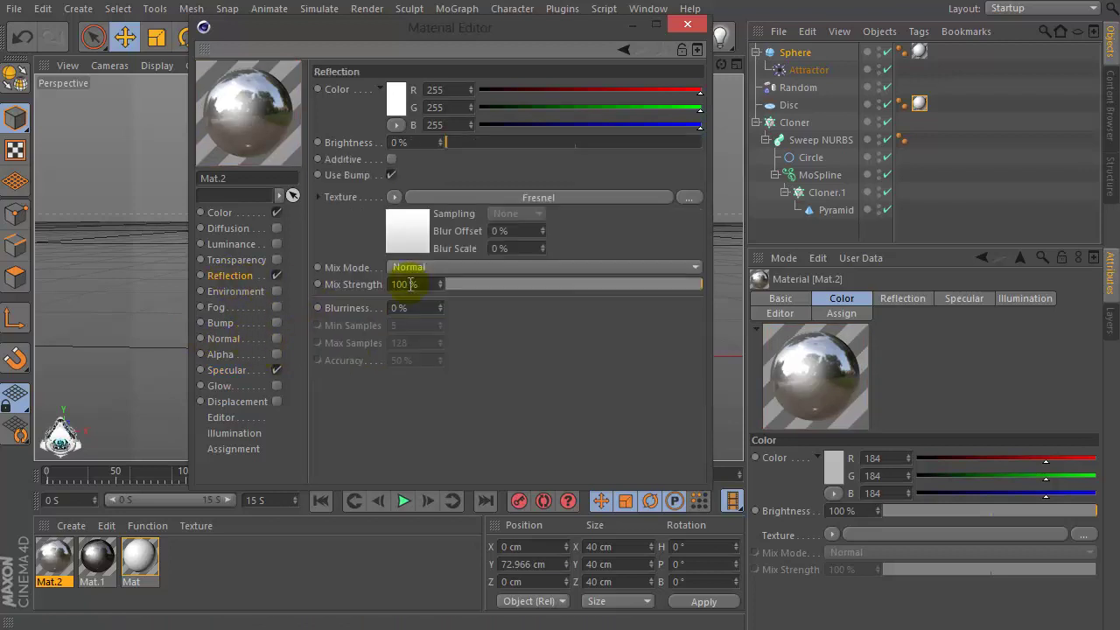
pyautogui.moveTo(464, 285); pyautogui.dragTo(509, 284)
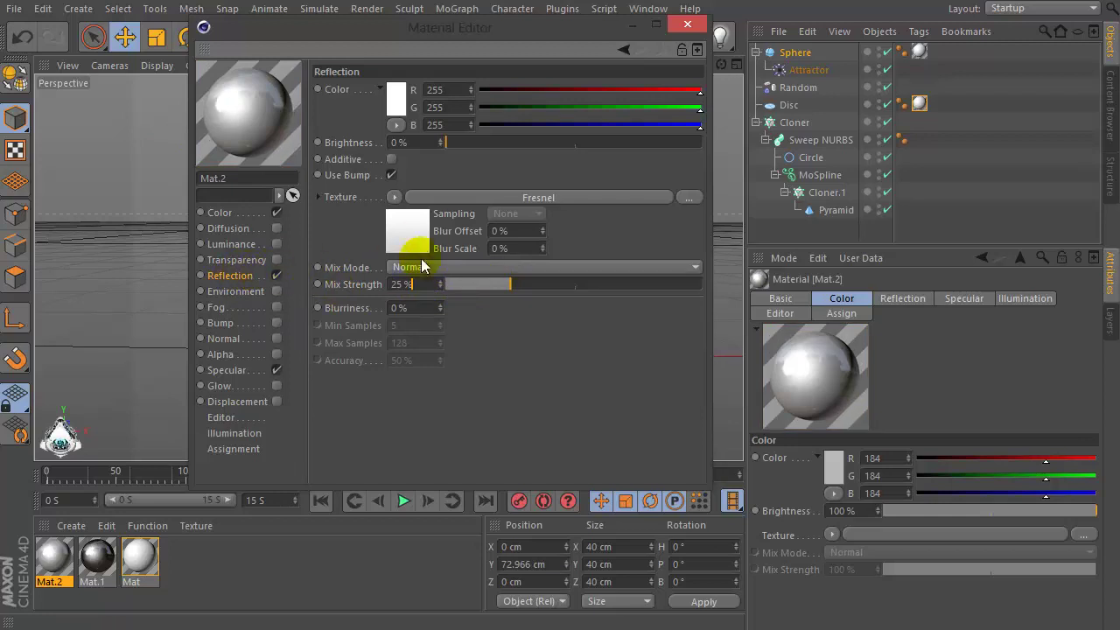
pyautogui.click(231, 213)
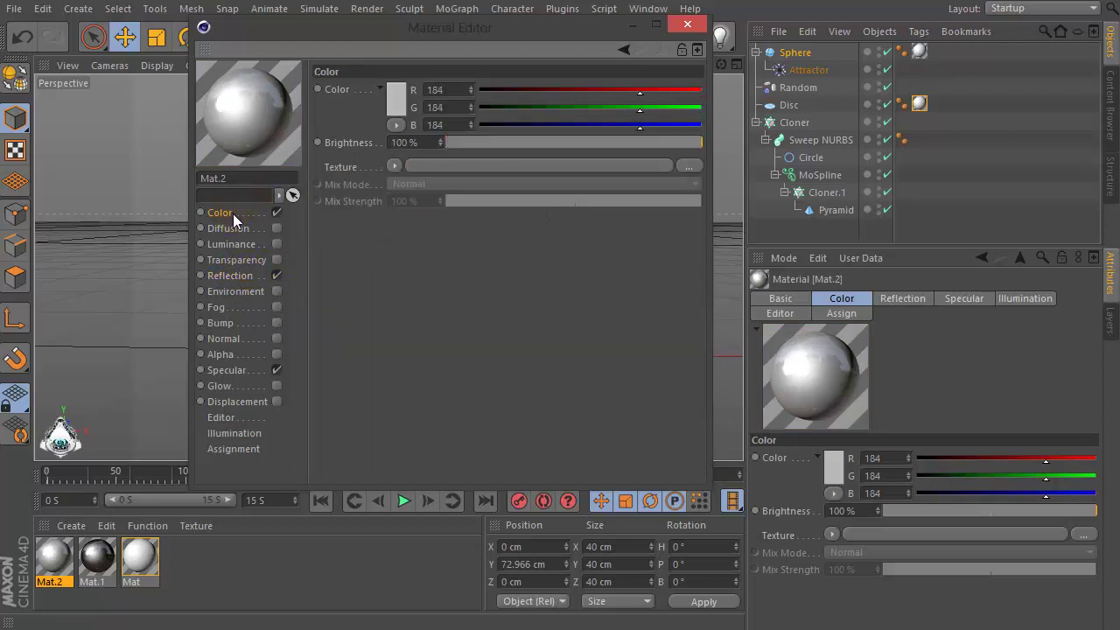
pyautogui.click(697, 30)
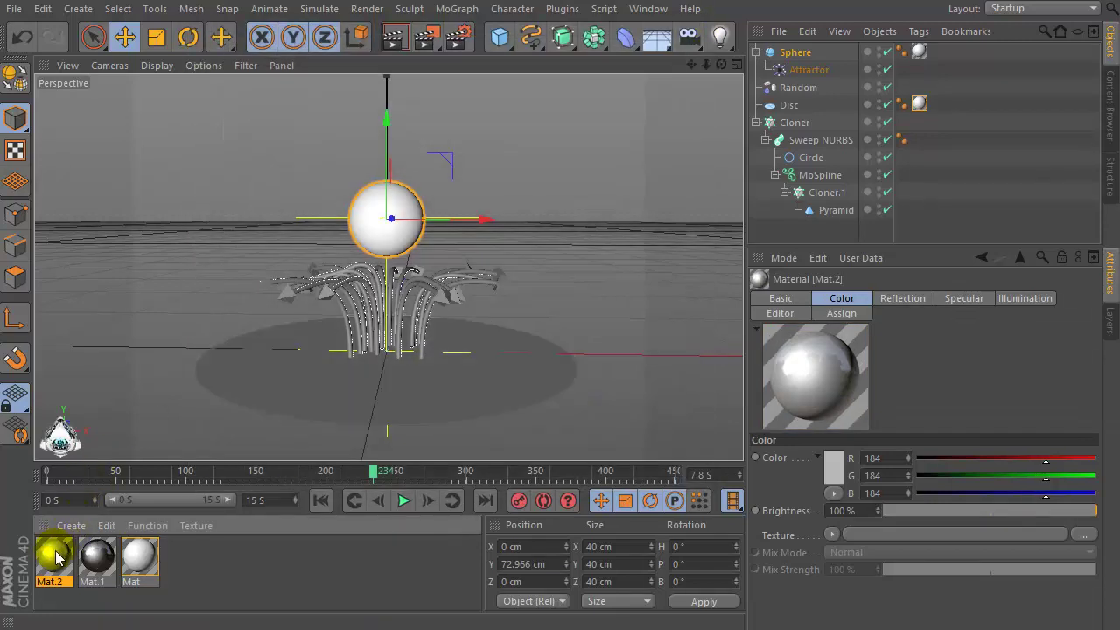
# Apply the gray material Mat.2 to the Pyramid and the black material Mat.1 to the top-level Cloner
pyautogui.moveTo(55, 558); pyautogui.dragTo(840, 214)
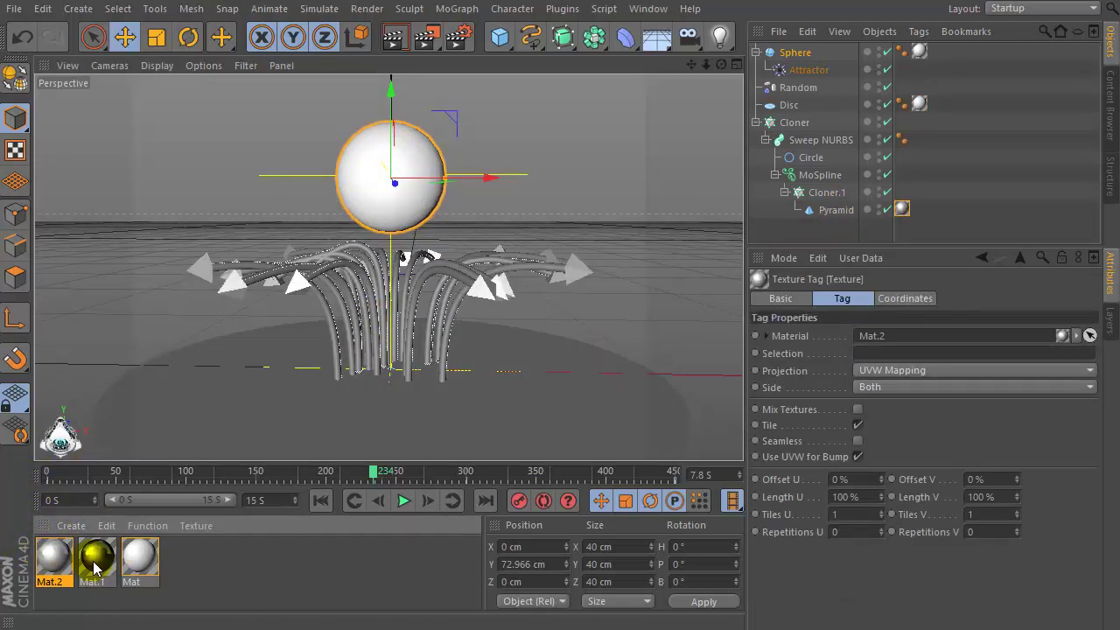
pyautogui.moveTo(268, 449); pyautogui.dragTo(422, 291)
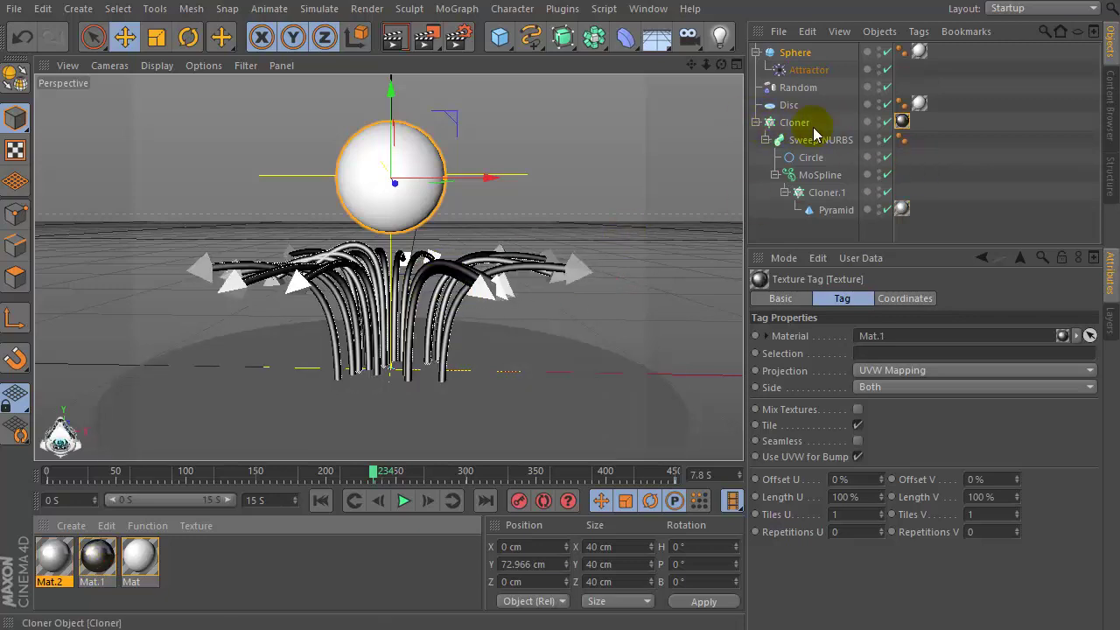
# Add an area light to the scene
pyautogui.scroll(-6, 700, 69)
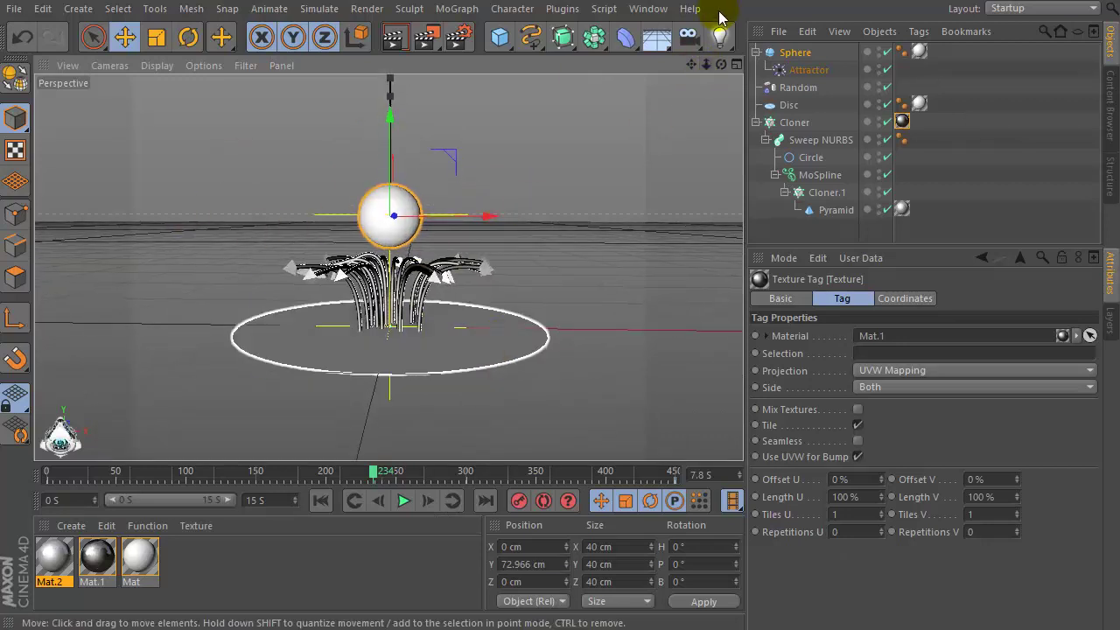
pyautogui.click(730, 43)
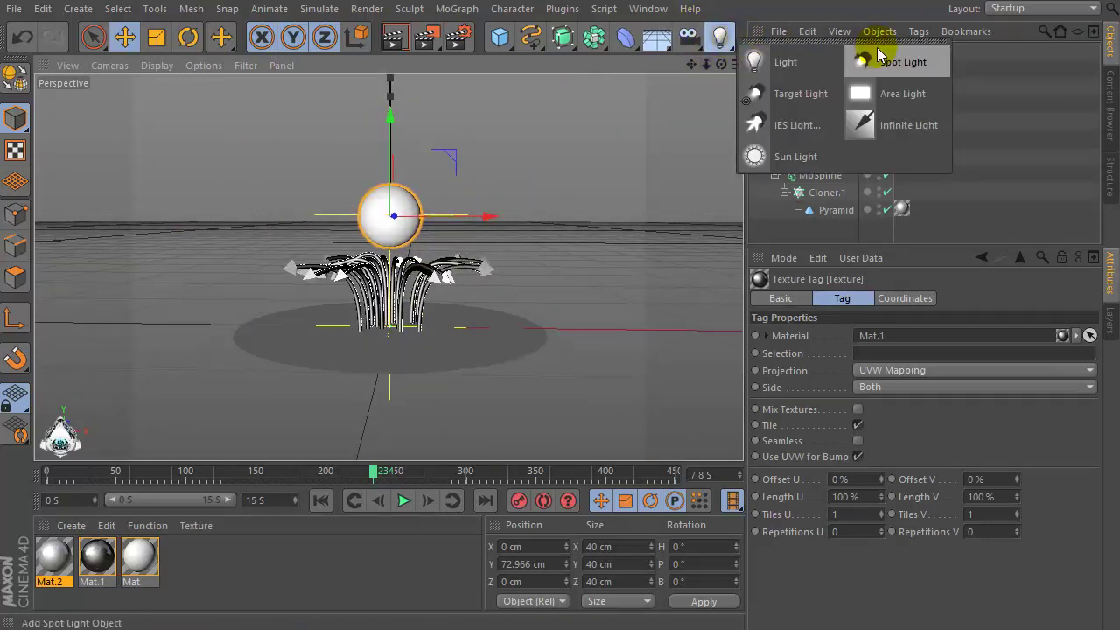
pyautogui.click(928, 93)
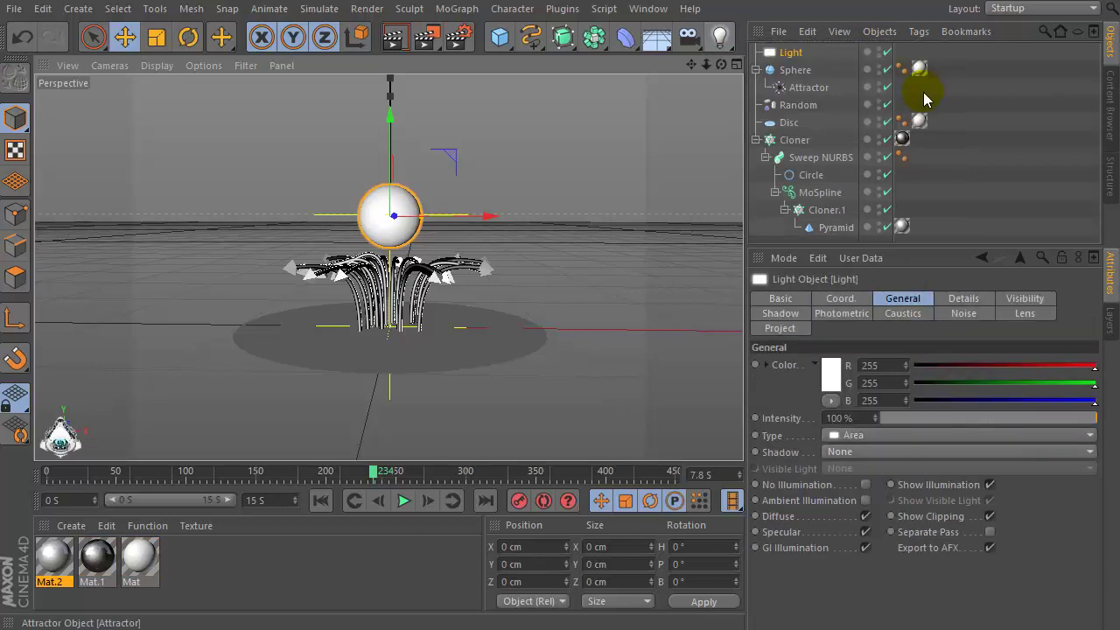
# Move the area light to about X -150, Y 180, Z -100 cm and set its shadow type to Area
pyautogui.moveTo(486, 333); pyautogui.dragTo(261, 335)
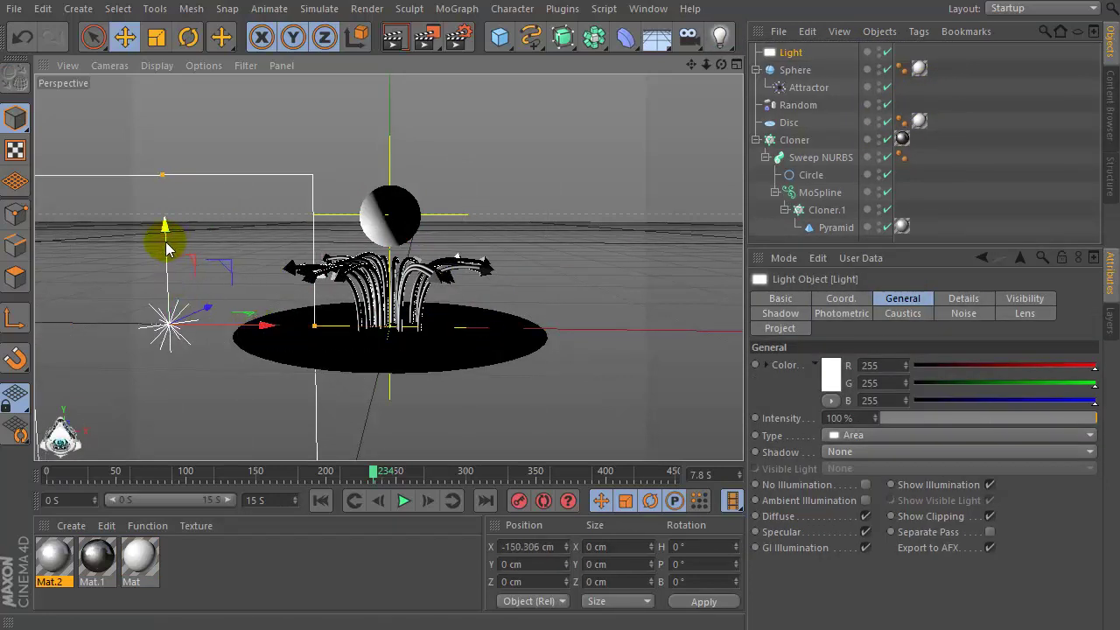
pyautogui.moveTo(166, 242); pyautogui.dragTo(156, 0)
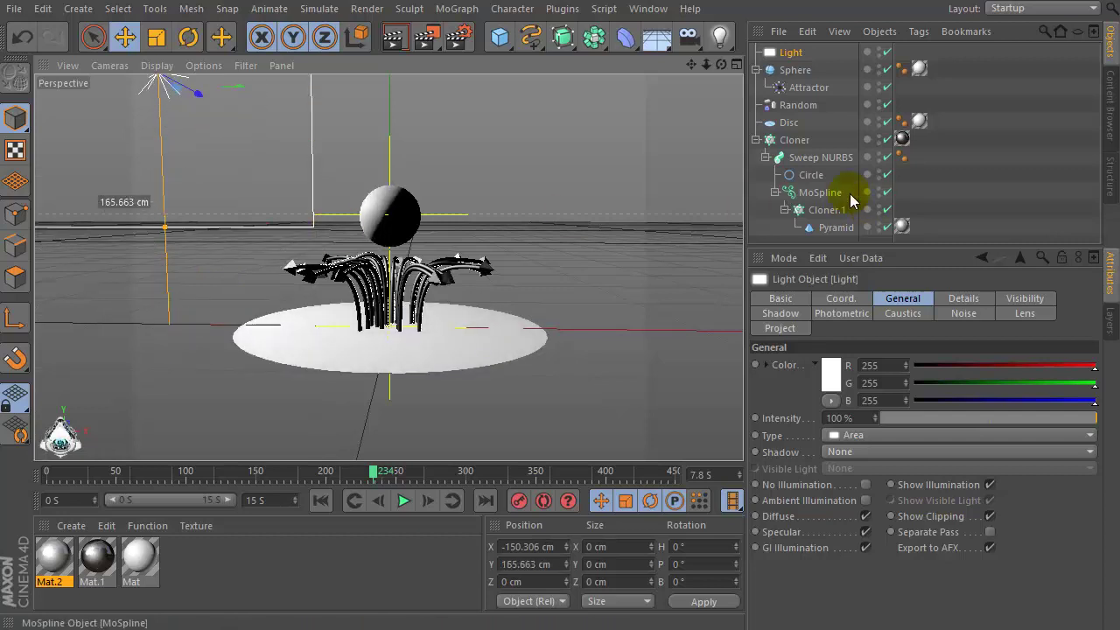
pyautogui.moveTo(706, 65); pyautogui.dragTo(660, 67)
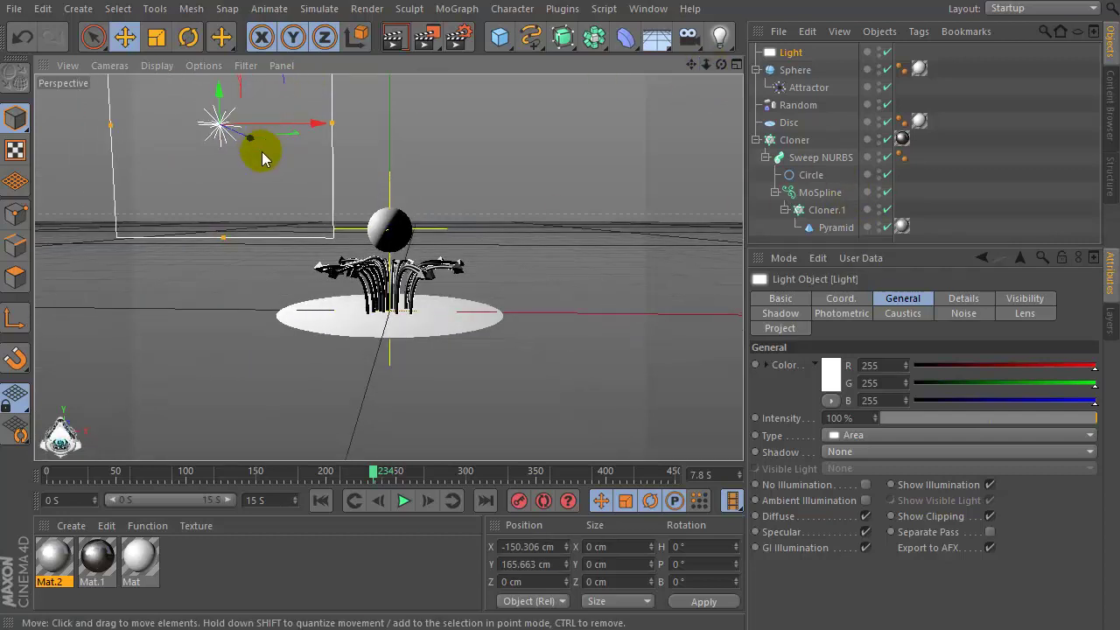
pyautogui.moveTo(247, 137); pyautogui.dragTo(199, 105)
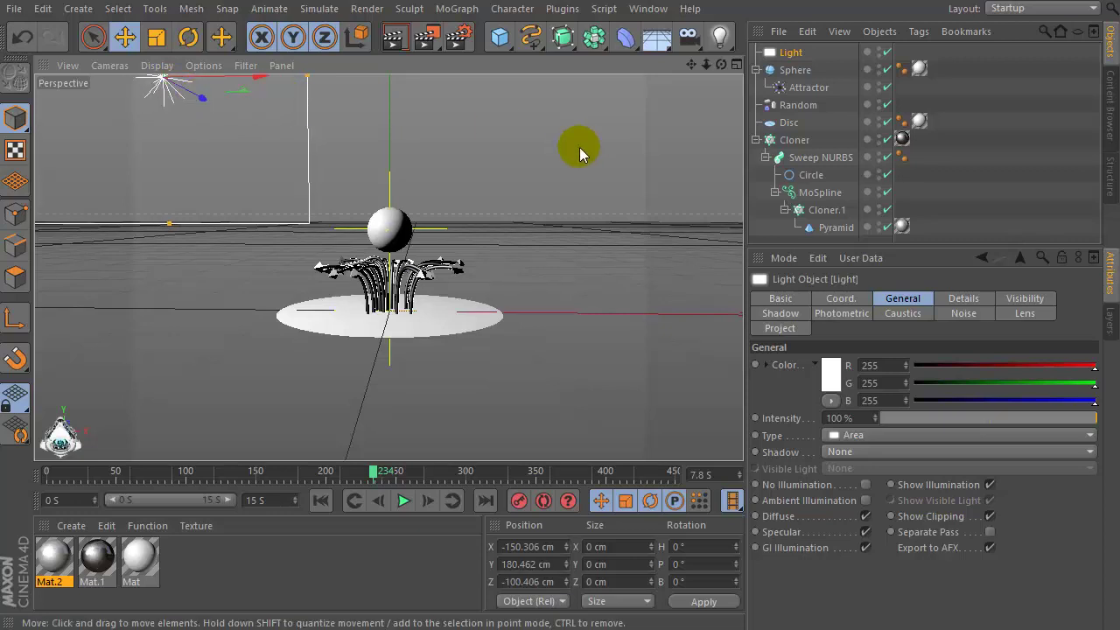
pyautogui.click(846, 453)
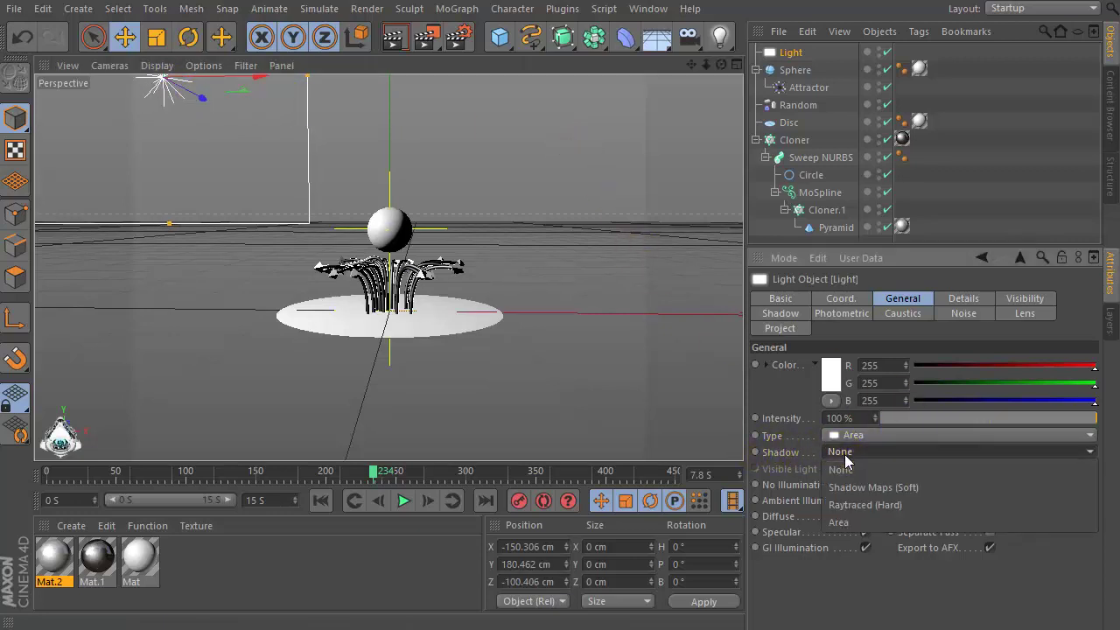
pyautogui.click(900, 522)
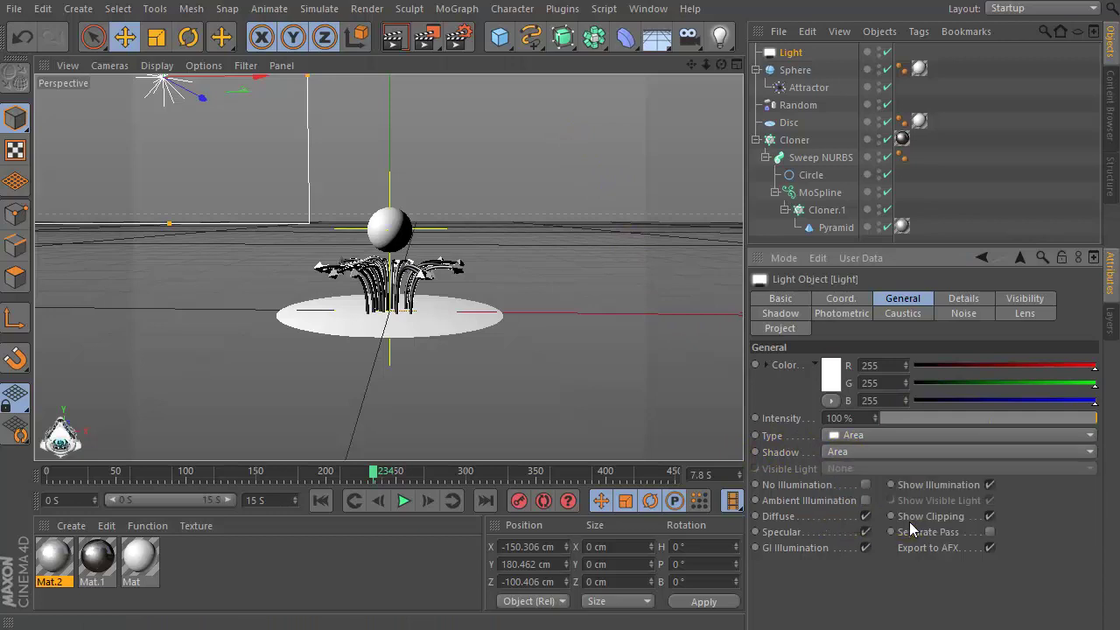
# Render a preview of the scene in the viewport to check the area light
pyautogui.moveTo(721, 65)
pyautogui.mouseDown()
pyautogui.moveTo(757, 78)
pyautogui.moveTo(712, 65)
pyautogui.moveTo(726, 68)
pyautogui.mouseUp()
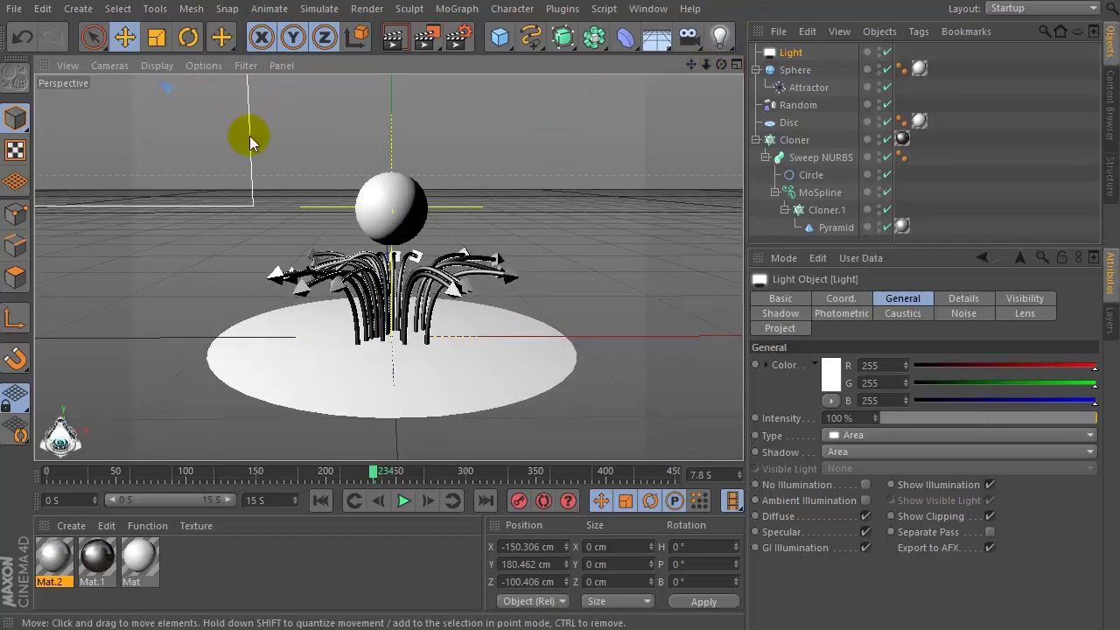
pyautogui.click(399, 37)
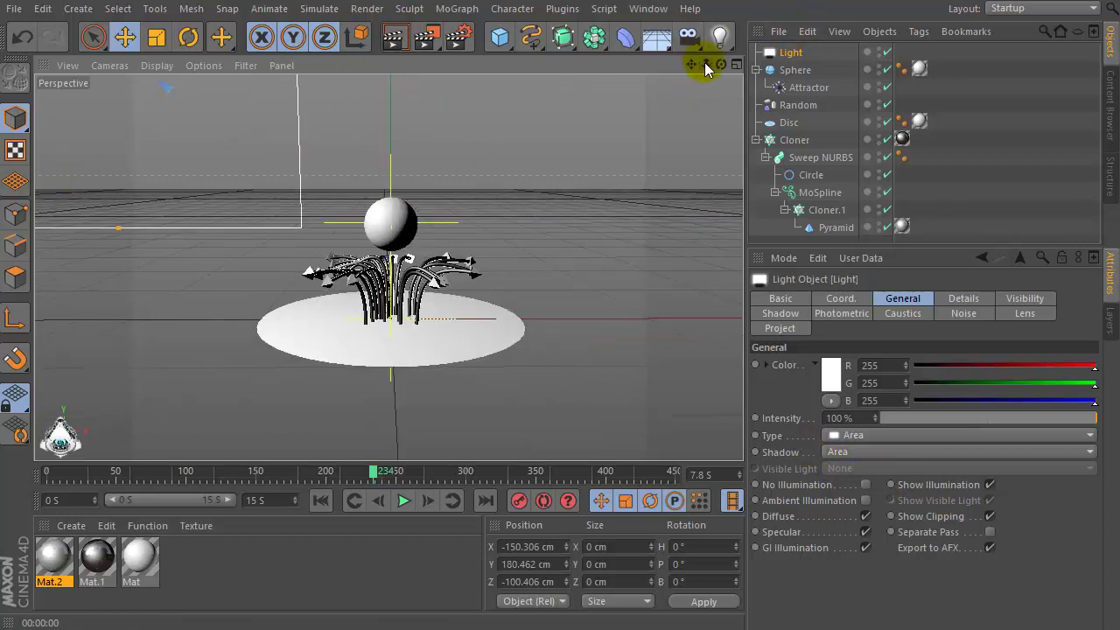
# Move the area light out to about X -206 cm and rotate its heading to -90°
pyautogui.moveTo(706, 63); pyautogui.dragTo(708, 56)
pyautogui.moveTo(284, 170); pyautogui.dragTo(75, 172)
pyautogui.click(188, 37)
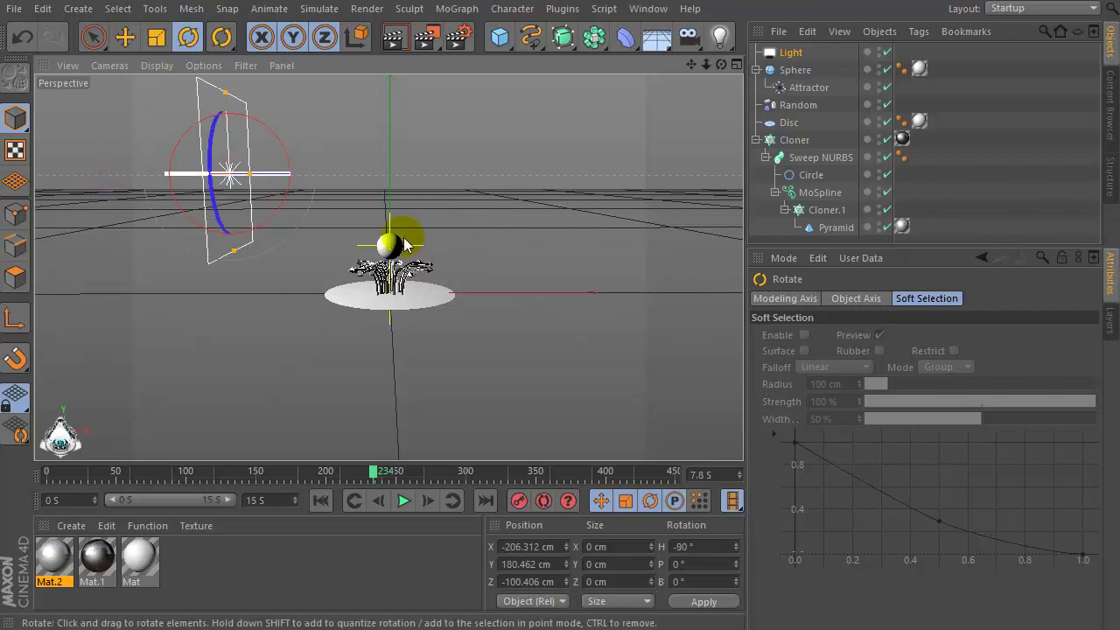
# Raise the area light to about Y 223 cm and bring it in to about X -172 cm
pyautogui.scroll(1, 404, 245)
pyautogui.scroll(2, 400, 245)
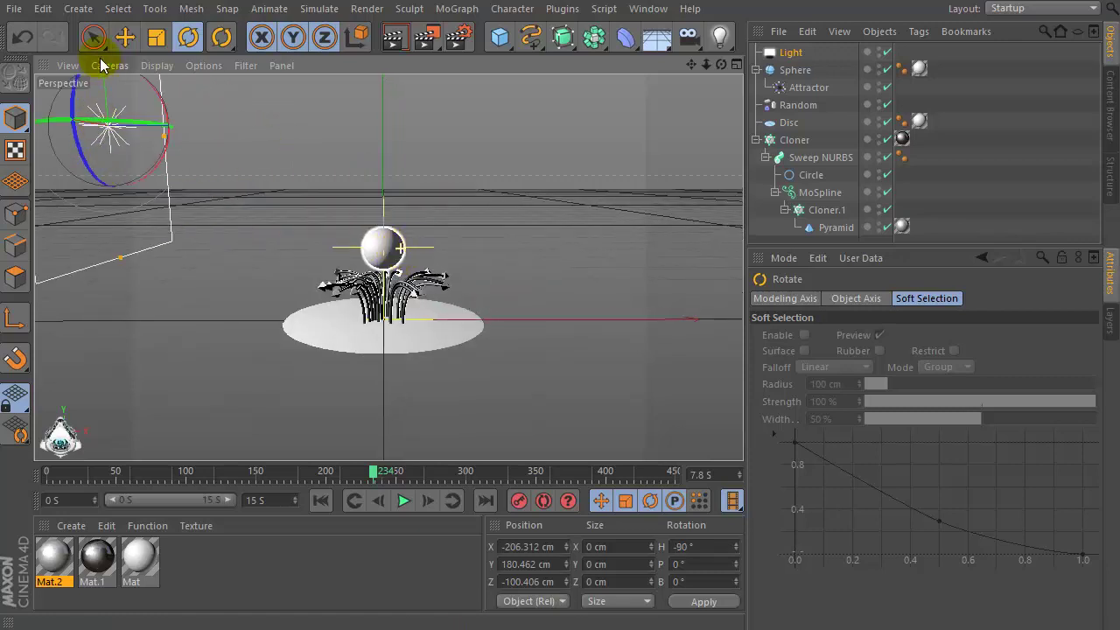
pyautogui.click(125, 37)
pyautogui.moveTo(105, 93); pyautogui.dragTo(105, 76)
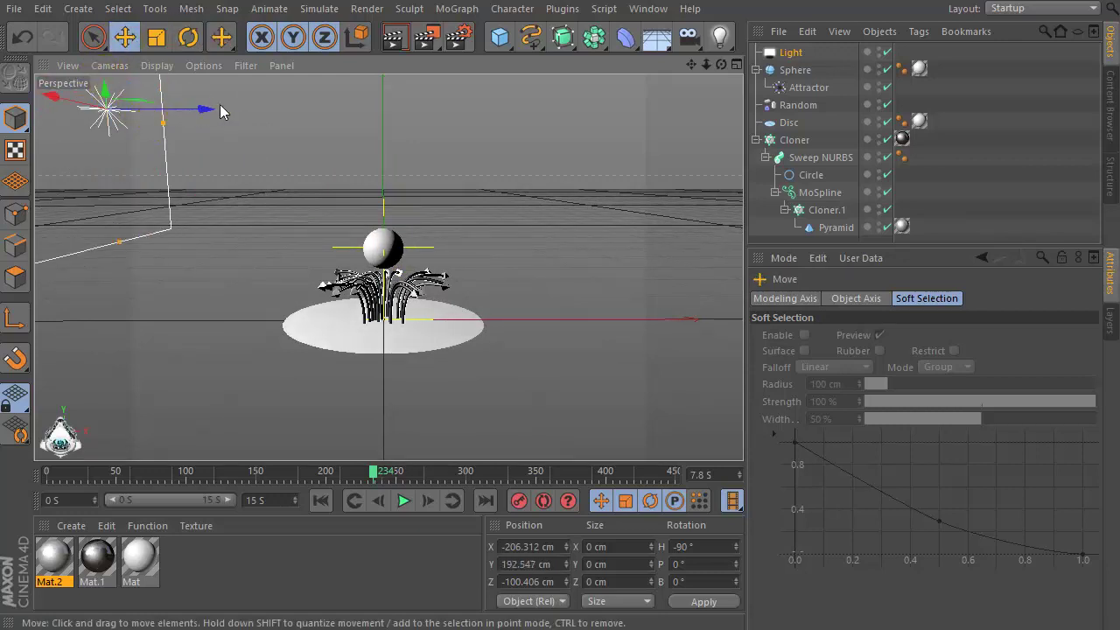
pyautogui.moveTo(220, 110); pyautogui.dragTo(245, 109)
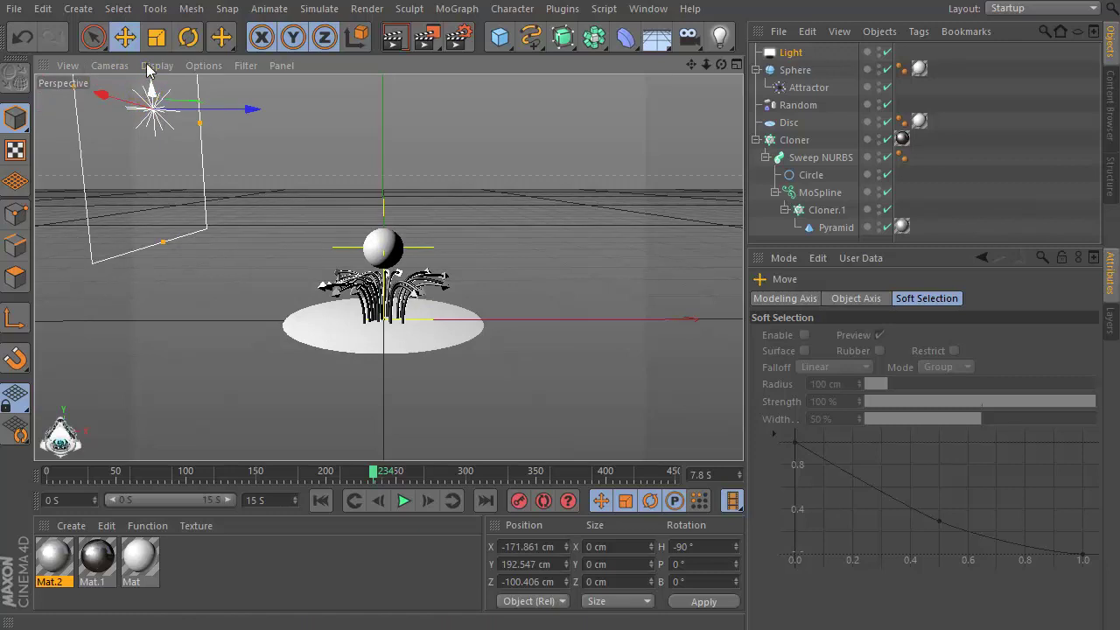
pyautogui.moveTo(149, 70); pyautogui.dragTo(149, 44)
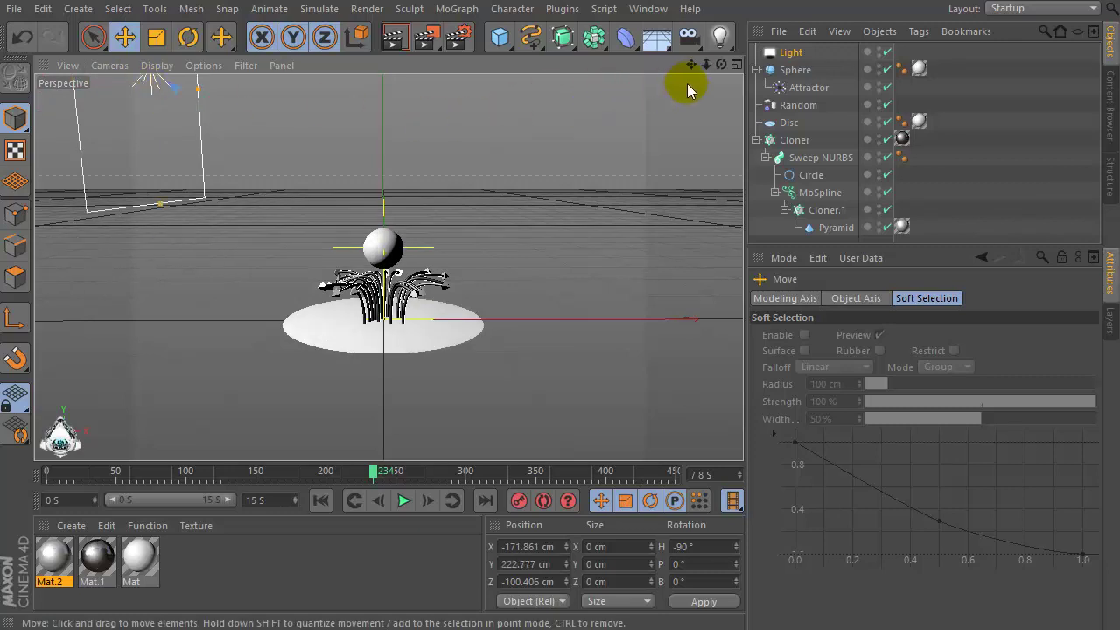
# Add a Sky object to the scene
pyautogui.moveTo(705, 66)
pyautogui.mouseDown()
pyautogui.moveTo(735, 68)
pyautogui.moveTo(693, 64)
pyautogui.moveTo(696, 52)
pyautogui.mouseUp()
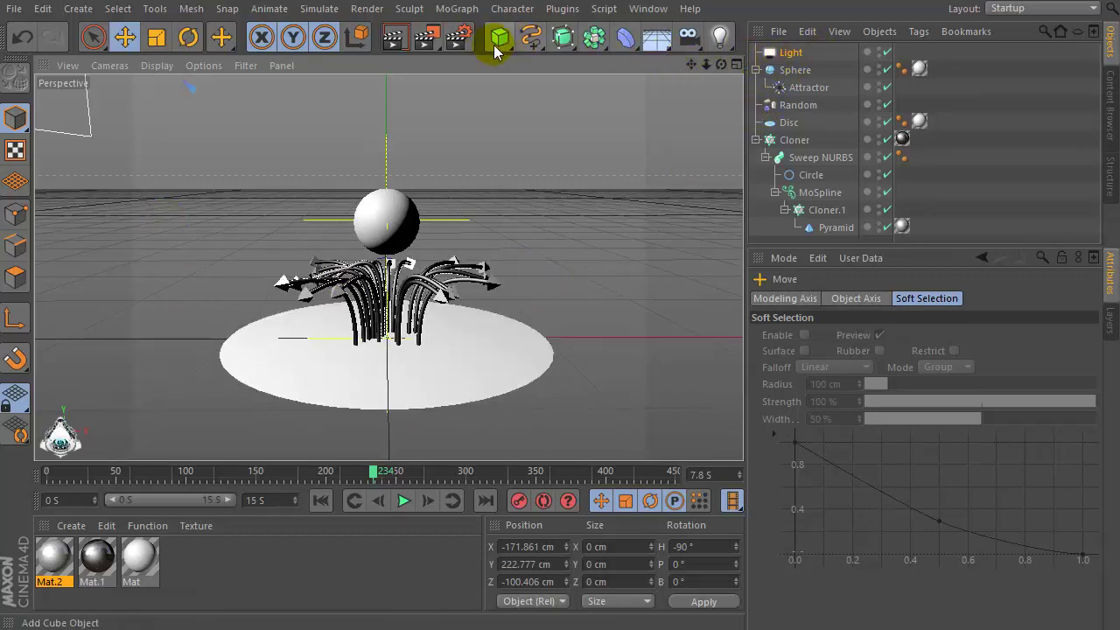
pyautogui.click(656, 38)
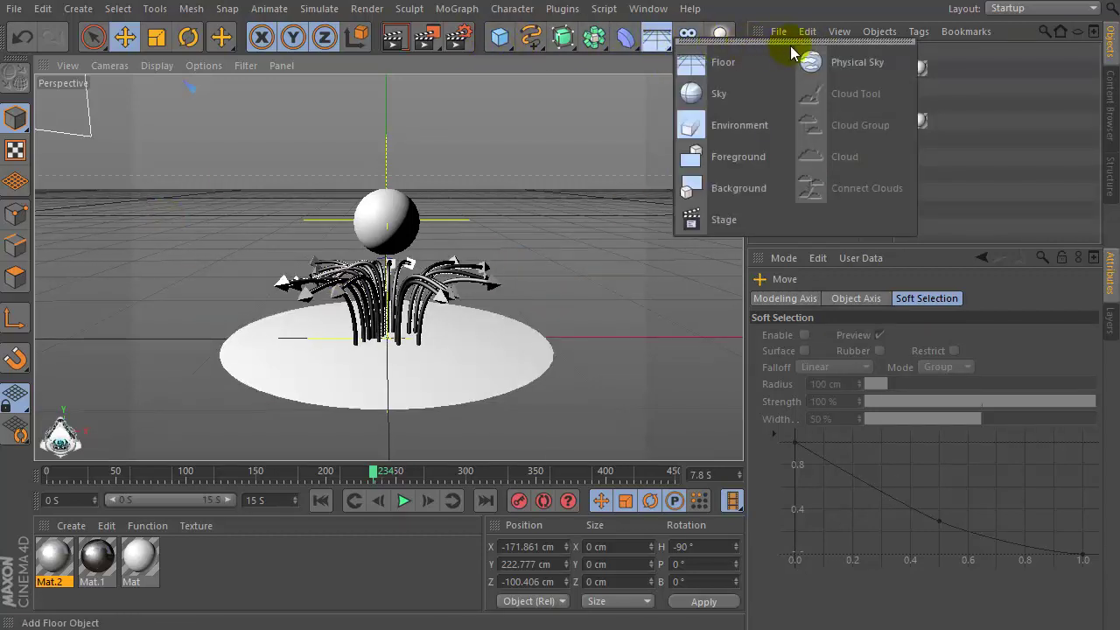
pyautogui.click(757, 97)
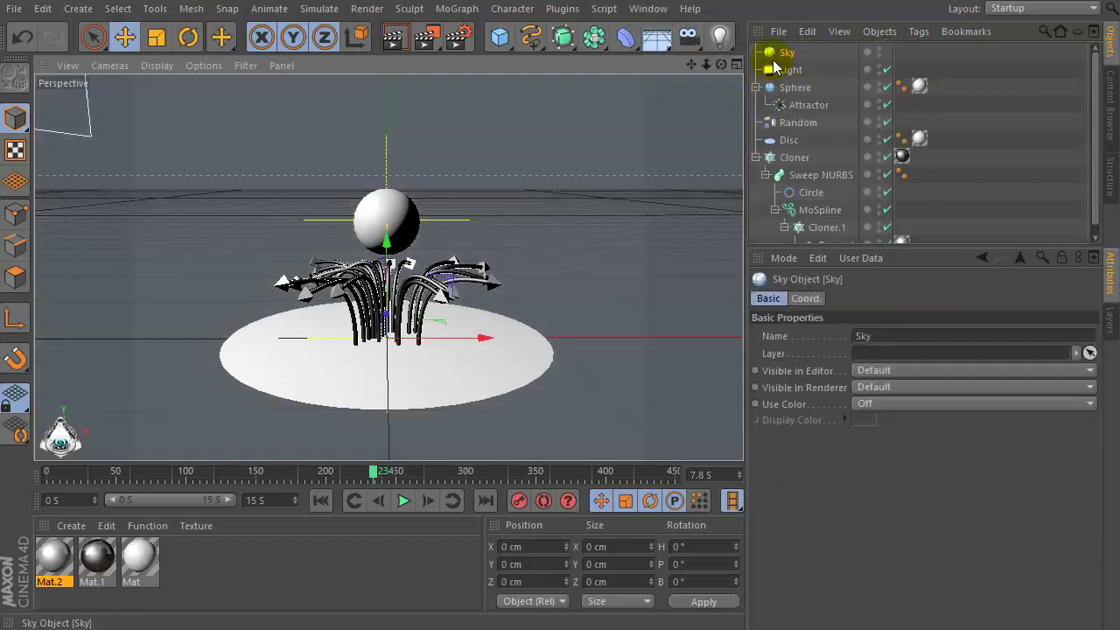
# Create a new material with its Color channel disabled and its Luminance channel enabled
pyautogui.doubleClick(225, 573)
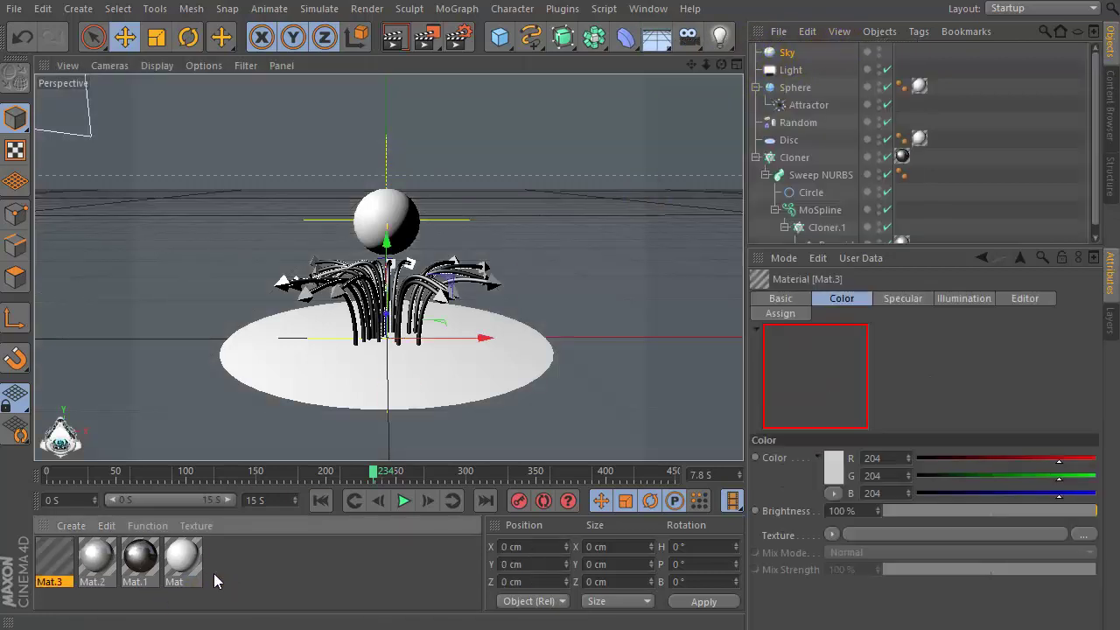
pyautogui.doubleClick(53, 557)
pyautogui.moveTo(309, 7); pyautogui.dragTo(516, 0)
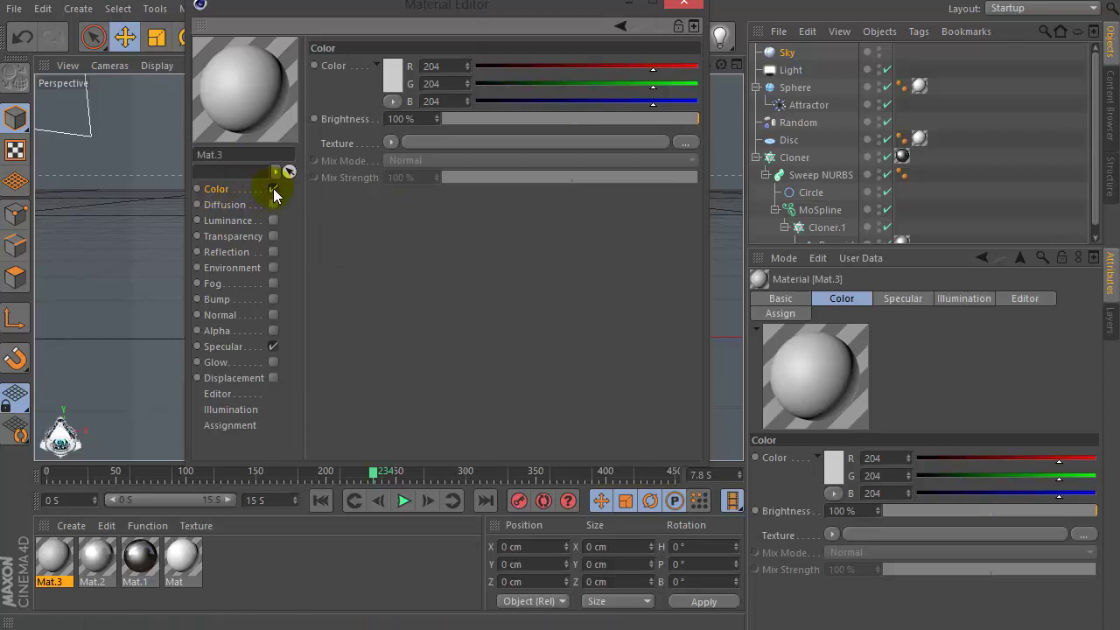
pyautogui.click(273, 189)
pyautogui.click(272, 220)
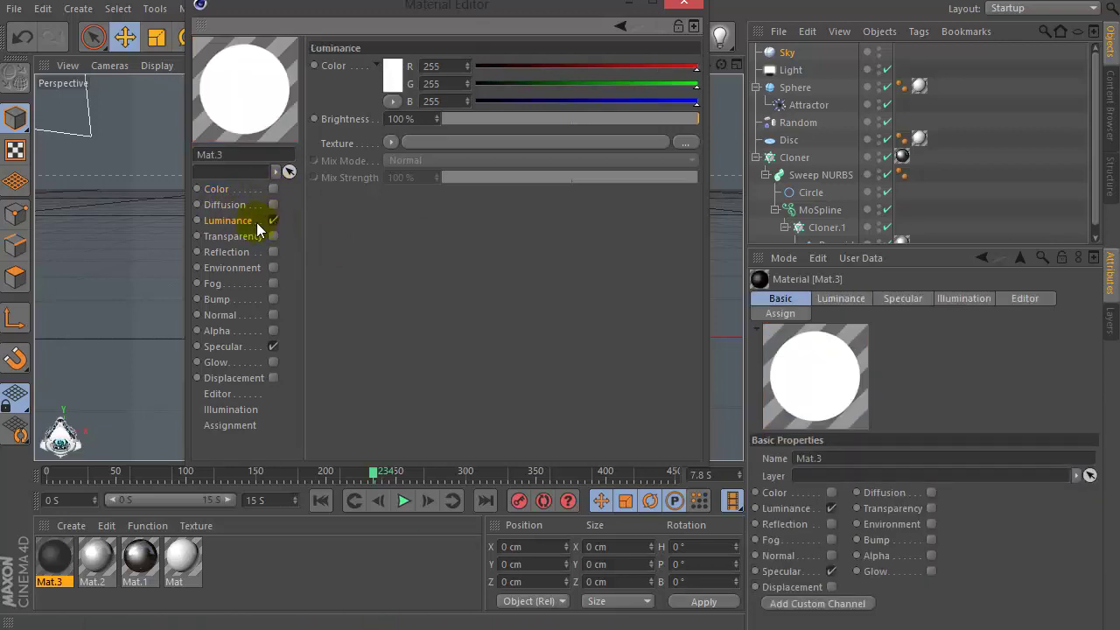
# Load a Gradient into the Luminance texture and set its black knot to light orange, RGB 244, 196, 99
pyautogui.click(390, 143)
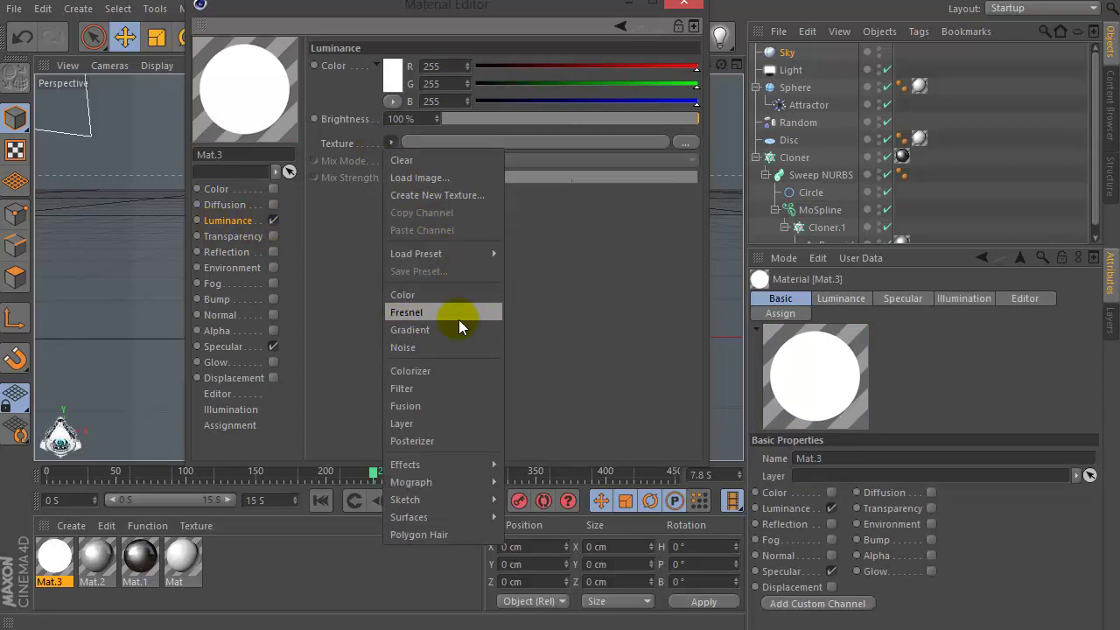
pyautogui.click(438, 327)
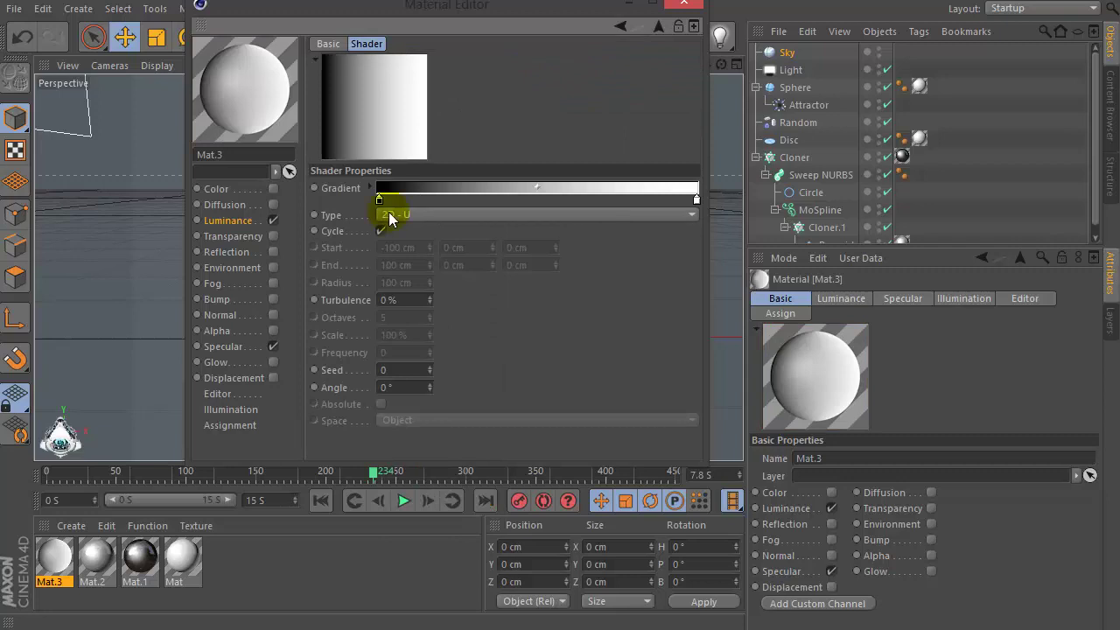
pyautogui.doubleClick(380, 199)
pyautogui.click(352, 151)
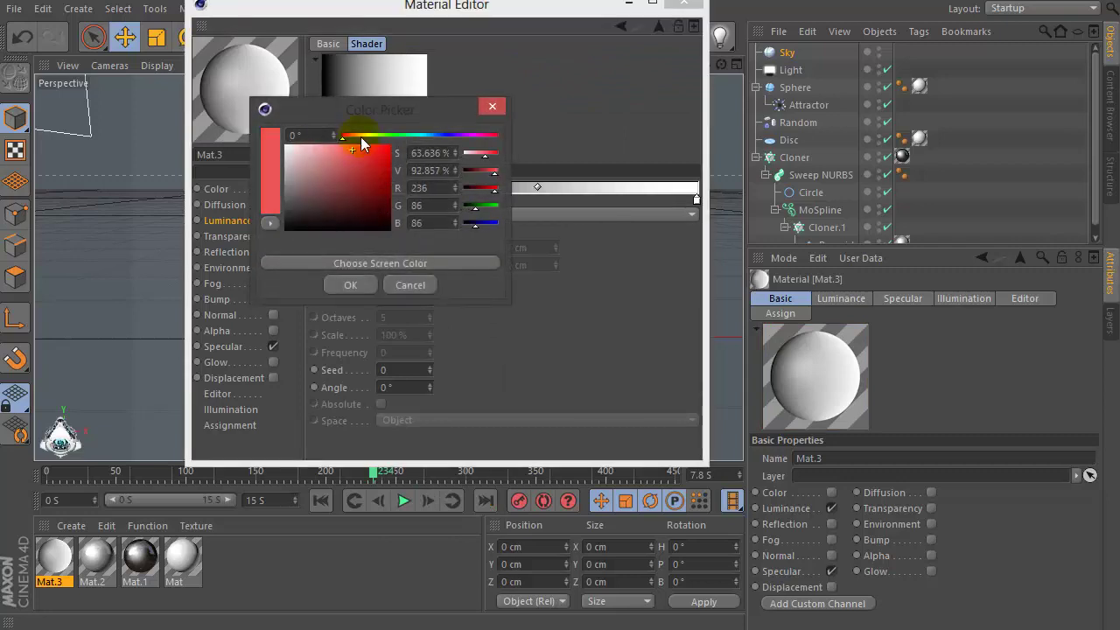
pyautogui.click(360, 136)
pyautogui.moveTo(361, 149)
pyautogui.mouseDown()
pyautogui.moveTo(362, 161)
pyautogui.moveTo(353, 137)
pyautogui.moveTo(363, 133)
pyautogui.moveTo(347, 148)
pyautogui.mouseUp()
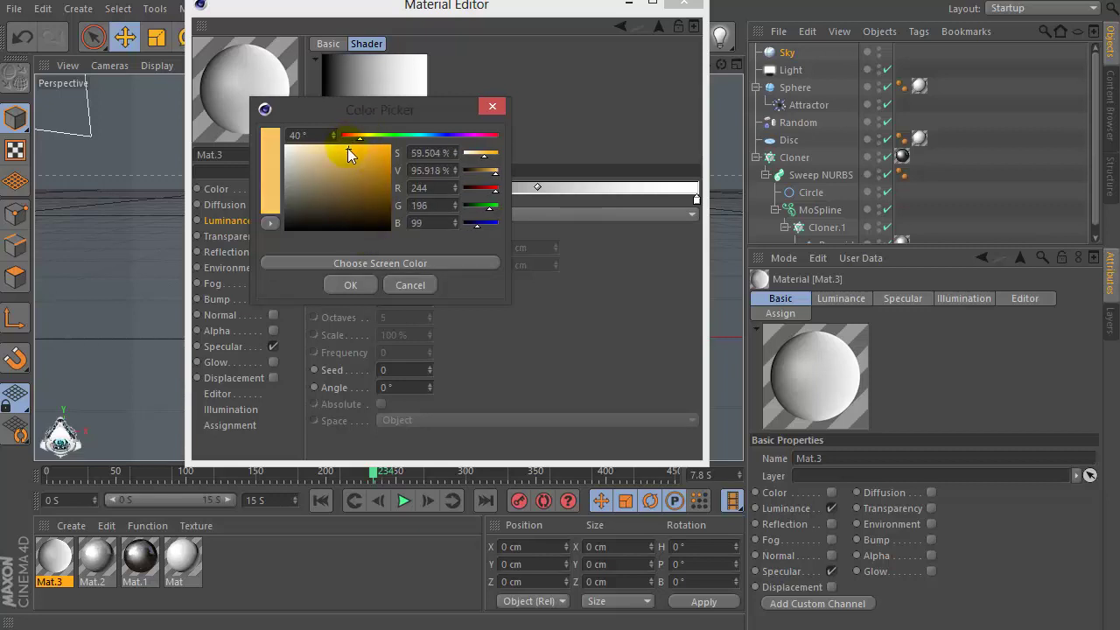
pyautogui.click(360, 282)
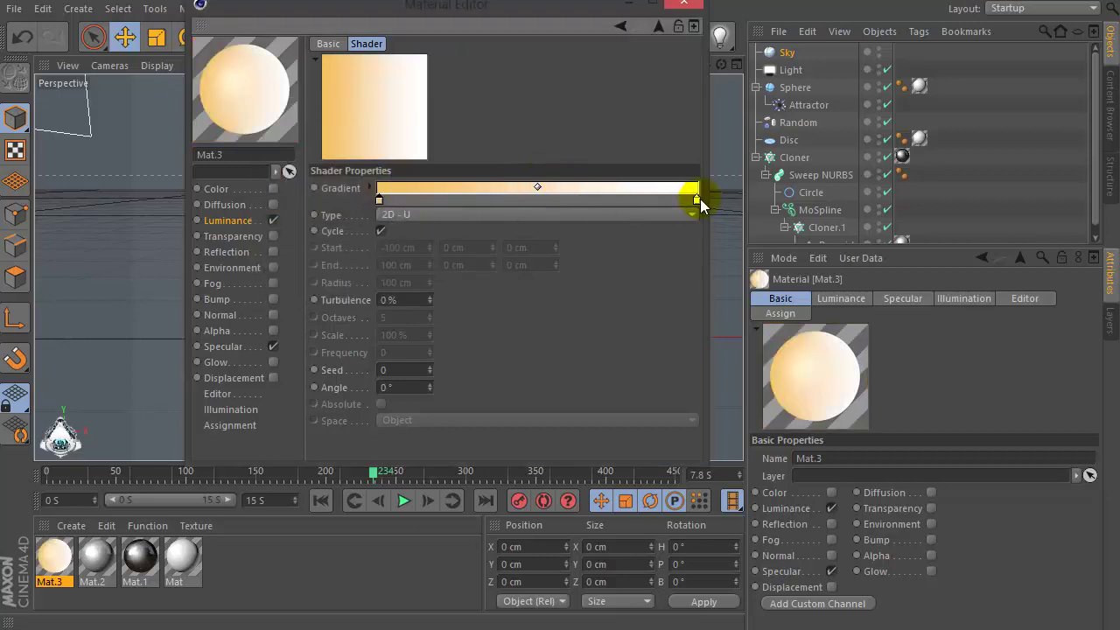
# Shift the gradient's white knot slightly inward, disable the Specular channel, and apply the finished material to the Sky
pyautogui.moveTo(700, 199); pyautogui.dragTo(673, 200)
pyautogui.click(273, 346)
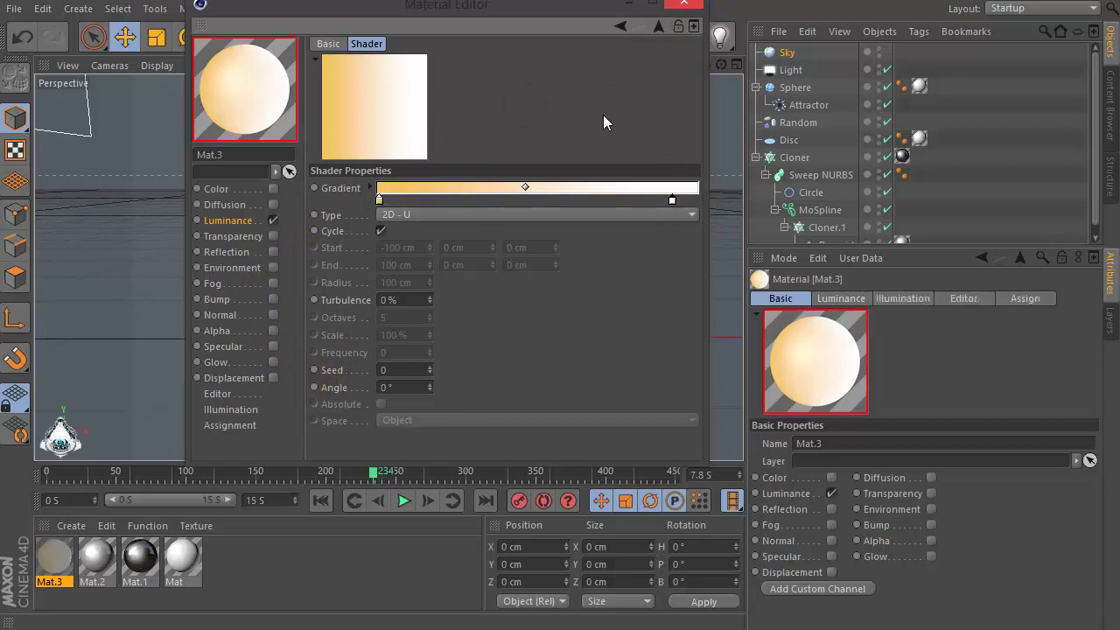
pyautogui.click(683, 3)
pyautogui.moveTo(74, 553); pyautogui.dragTo(721, 46)
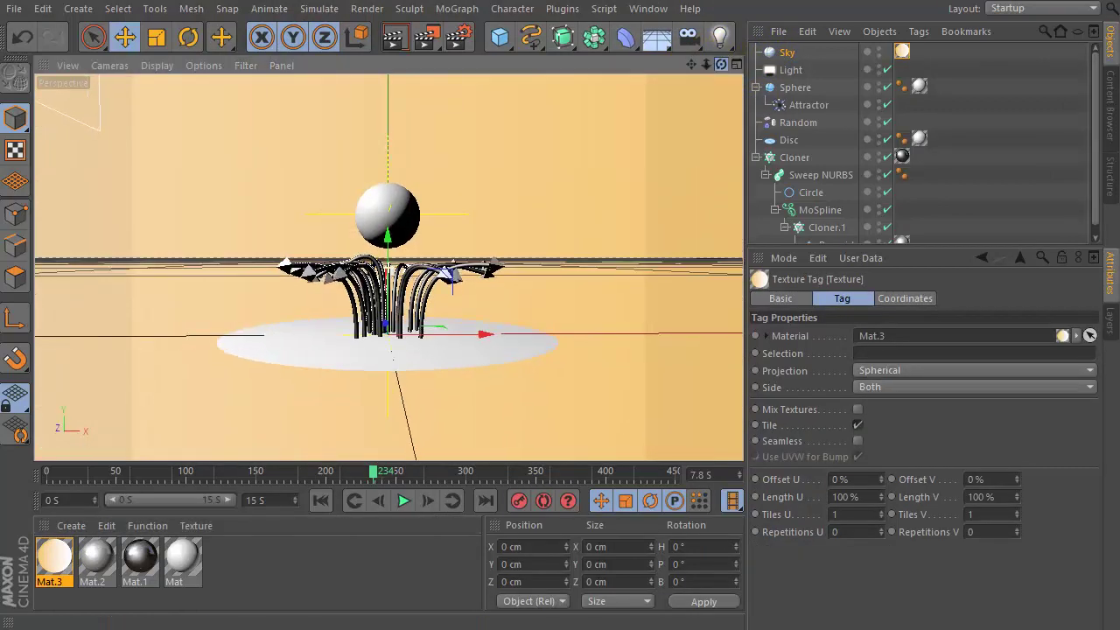
# Lighten Mat.3's orange gradient knot to RGB 255, 231, 185 and move its white knot further inward
pyautogui.doubleClick(55, 559)
pyautogui.click(210, 198)
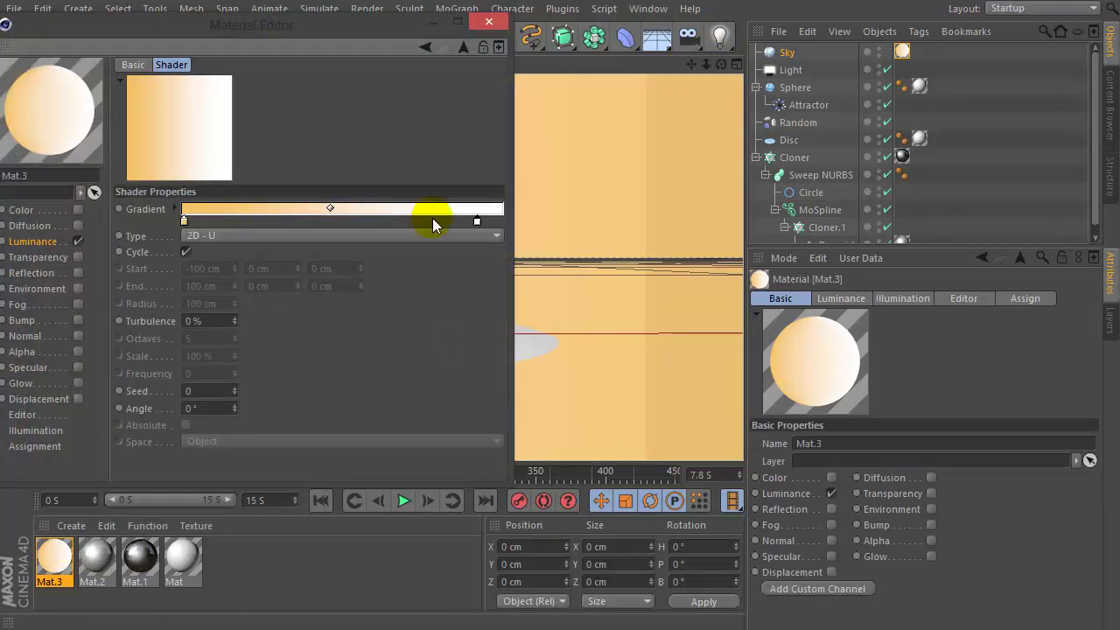
pyautogui.moveTo(476, 220); pyautogui.dragTo(387, 222)
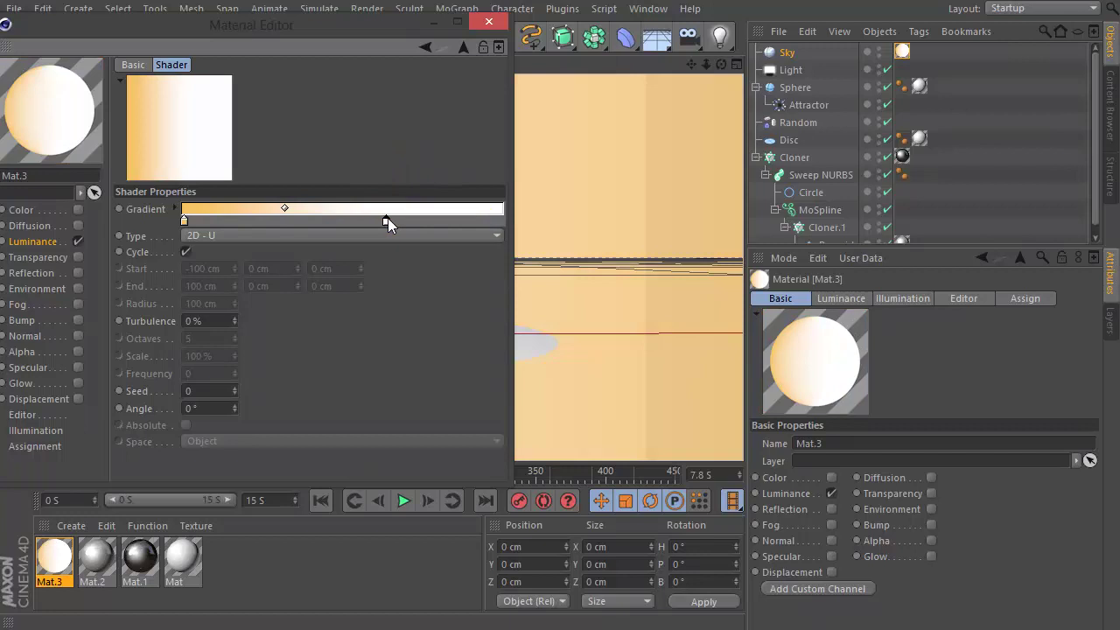
pyautogui.doubleClick(184, 219)
pyautogui.moveTo(182, 212); pyautogui.dragTo(115, 145)
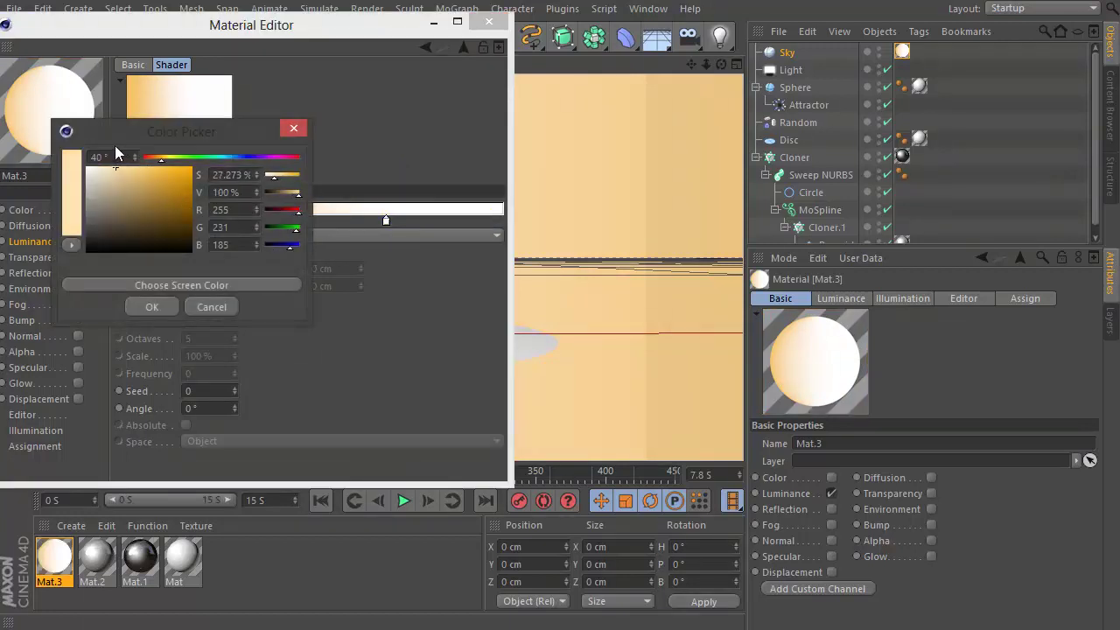
pyautogui.click(147, 311)
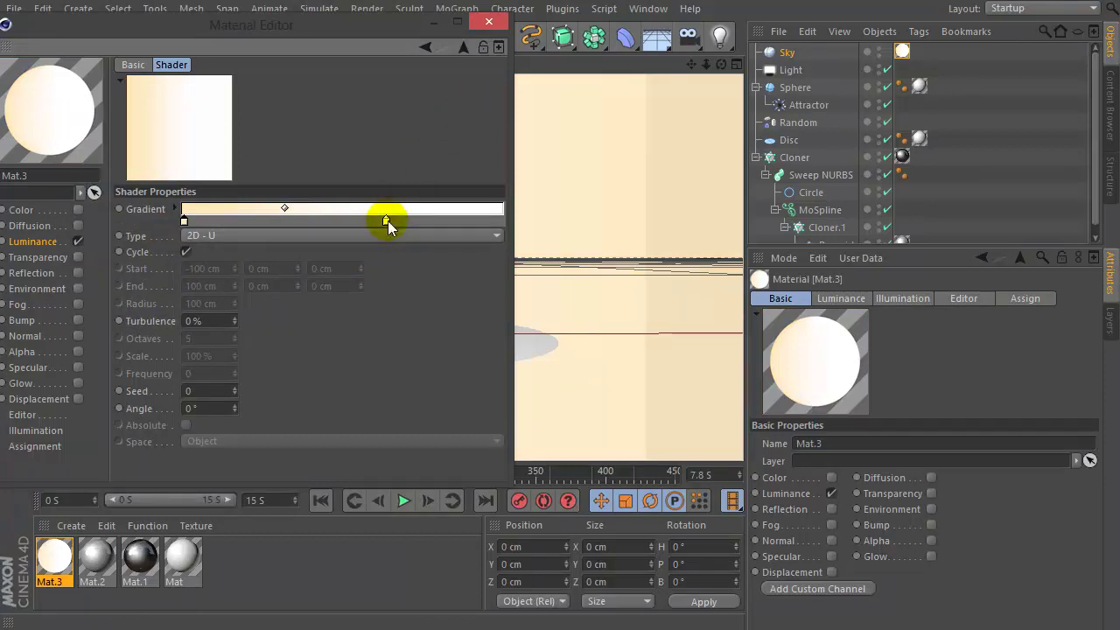
pyautogui.moveTo(387, 220); pyautogui.dragTo(436, 220)
pyautogui.click(488, 21)
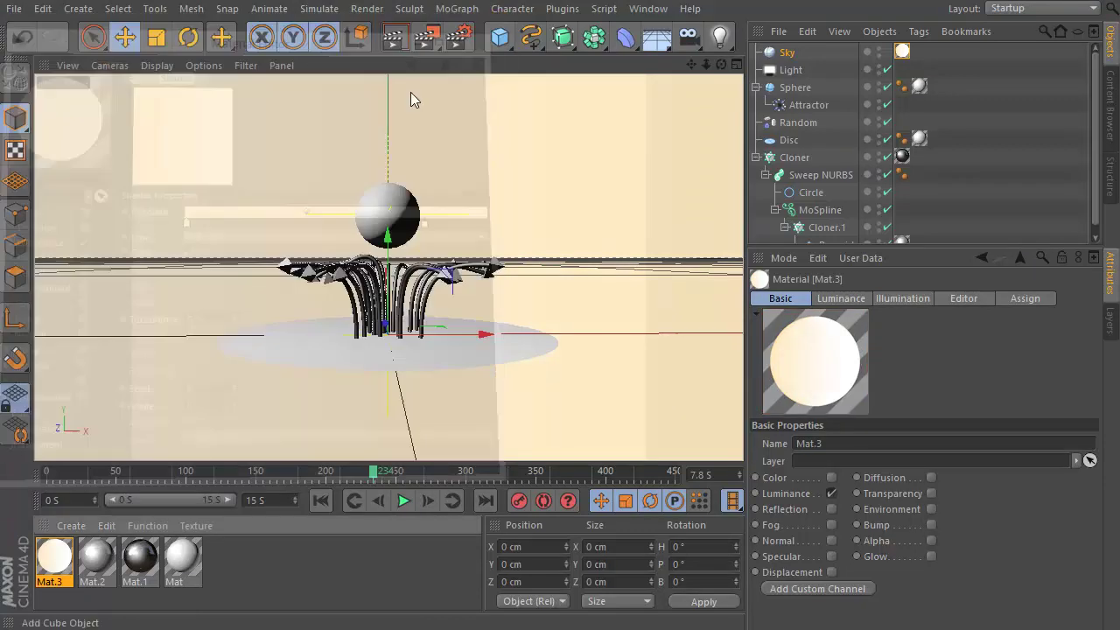
# Set the render output to the HDV/HDTV 720 29.97 film/video preset
pyautogui.moveTo(721, 65); pyautogui.dragTo(725, 96)
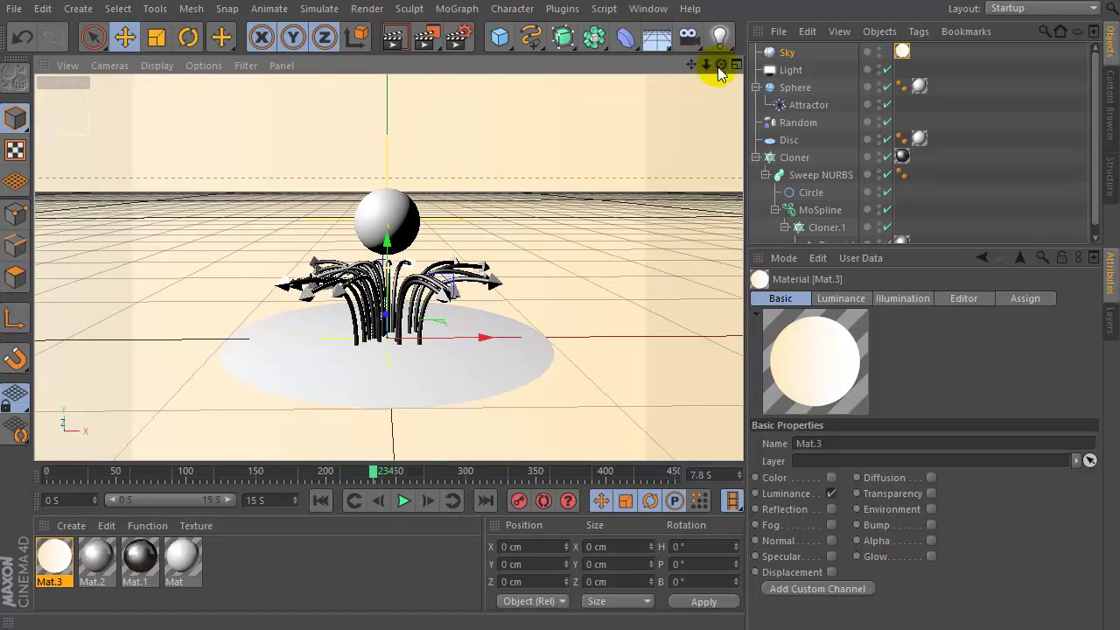
pyautogui.click(458, 39)
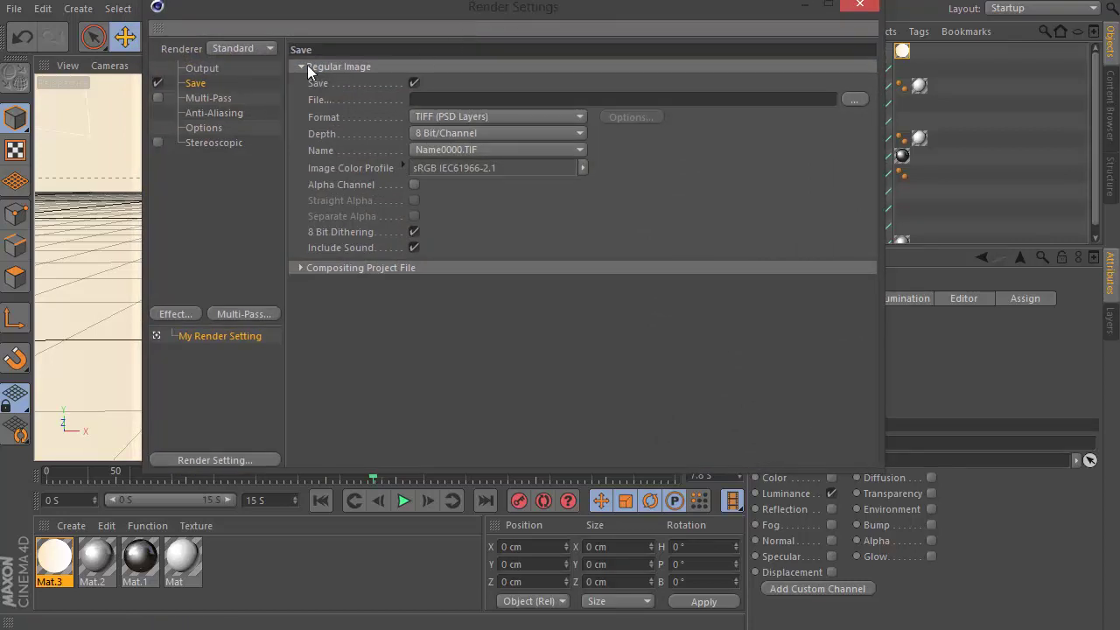
pyautogui.click(210, 65)
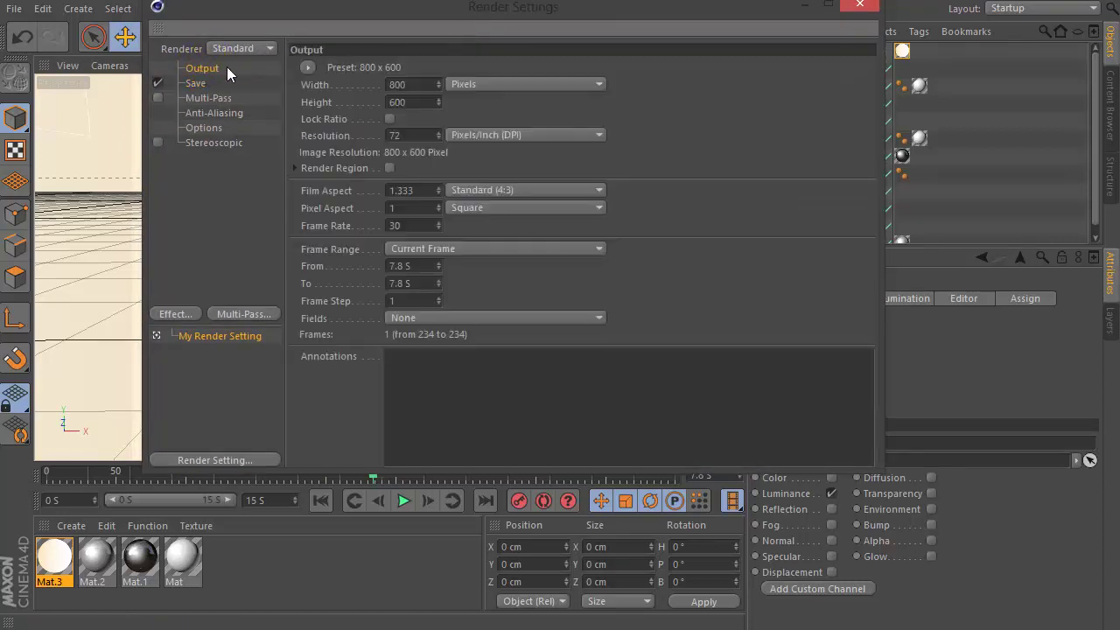
pyautogui.click(306, 68)
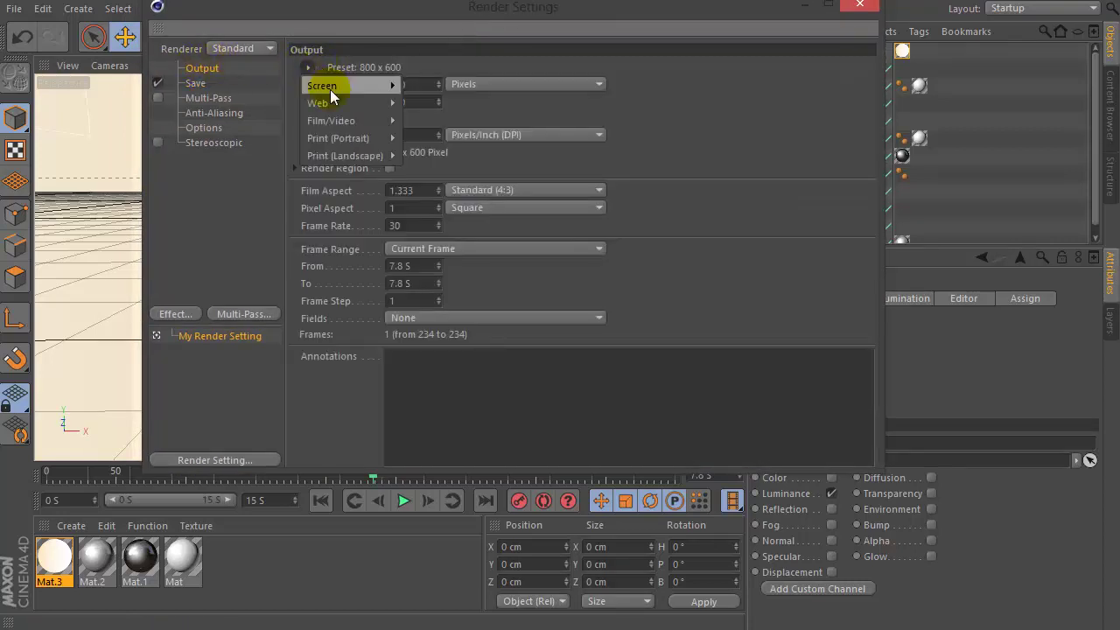
pyautogui.moveTo(334, 124)
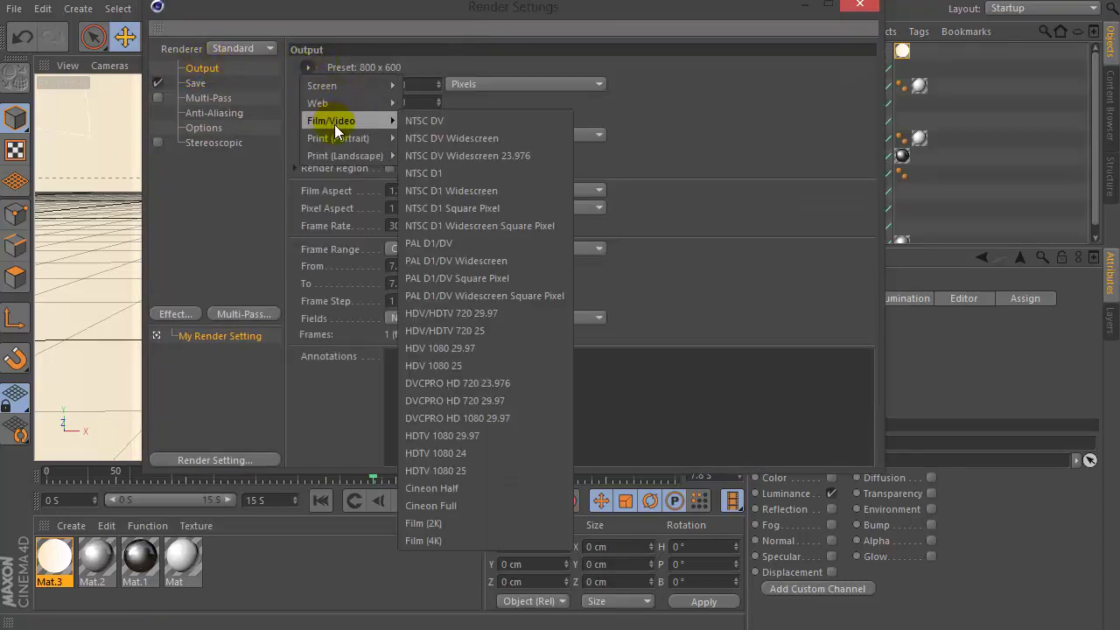
pyautogui.click(513, 314)
pyautogui.click(420, 86)
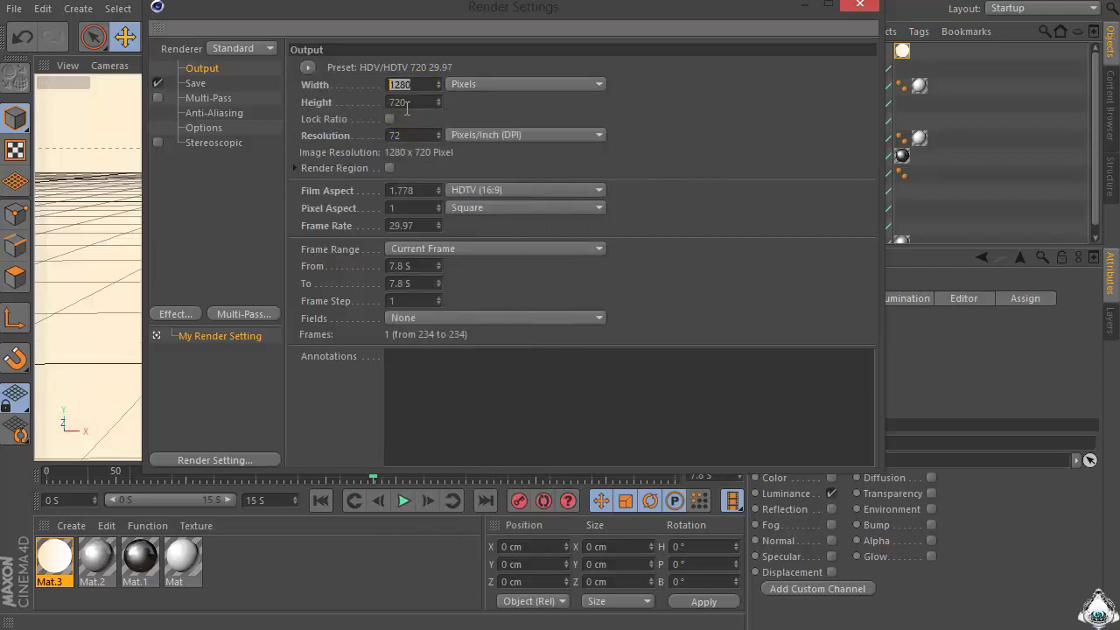
pyautogui.press('Tab')
# Set the render's save format to QuickTime Movie
pyautogui.click(195, 85)
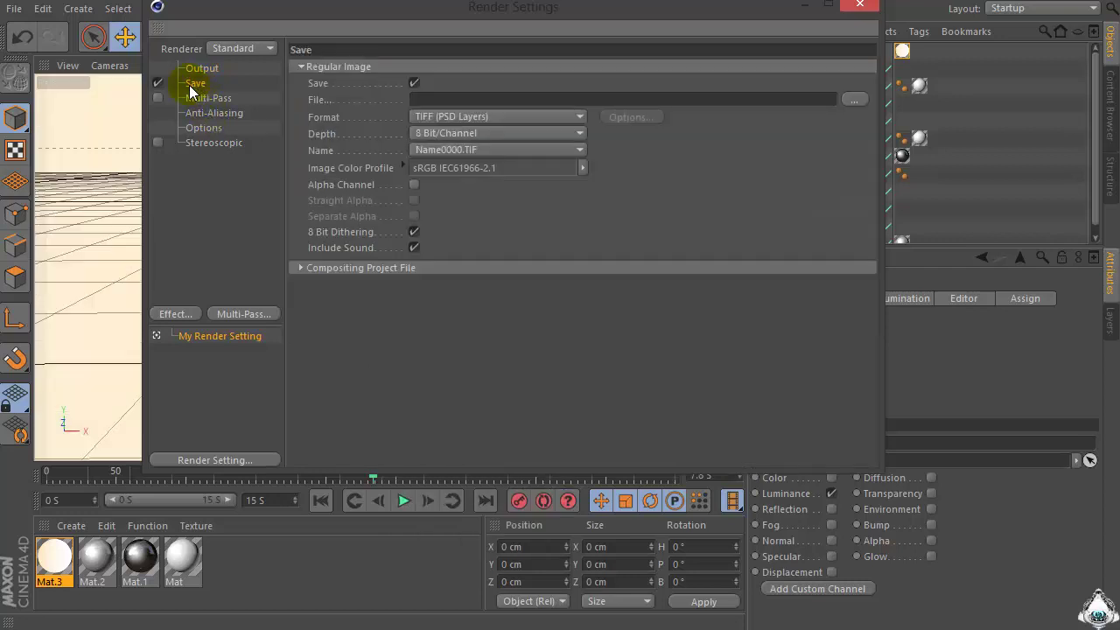
pyautogui.click(448, 117)
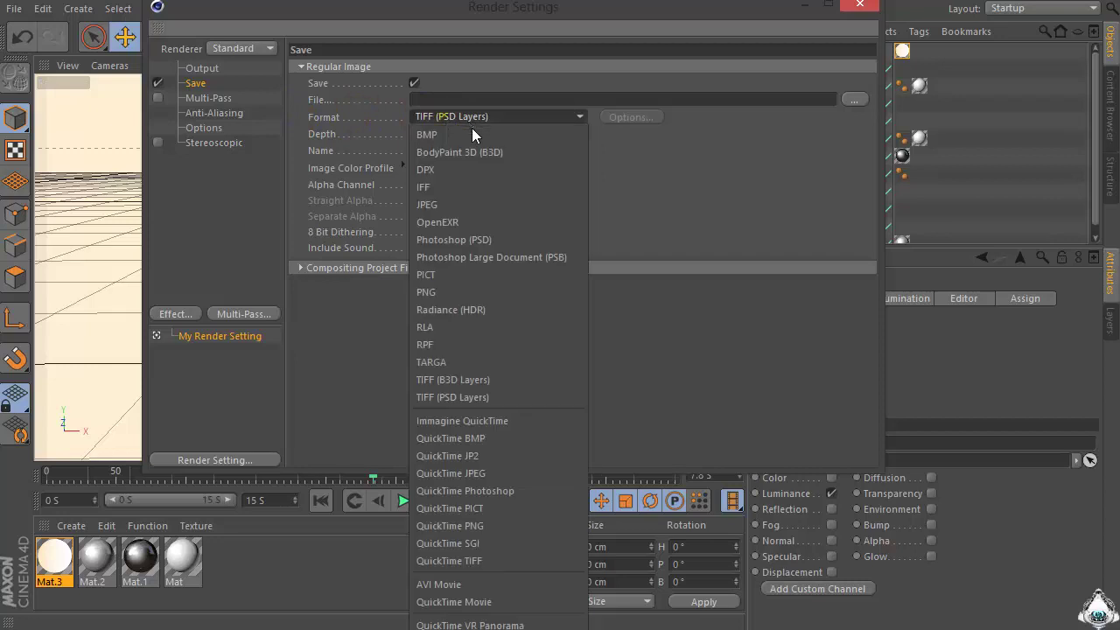
pyautogui.click(465, 602)
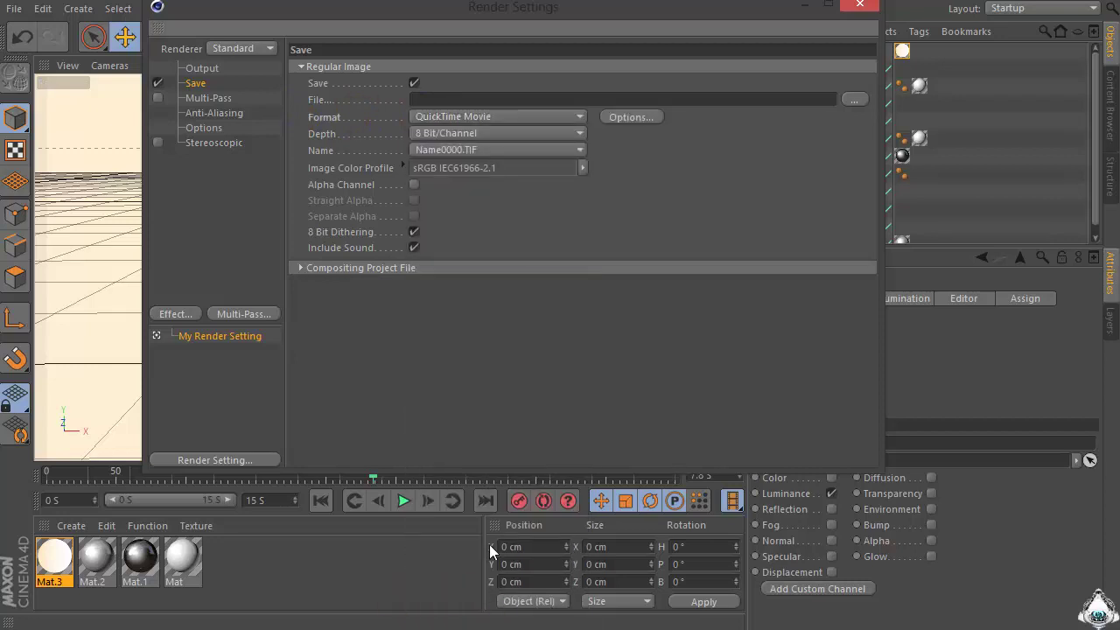
# Set the render output's frame range to All Frames
pyautogui.click(203, 69)
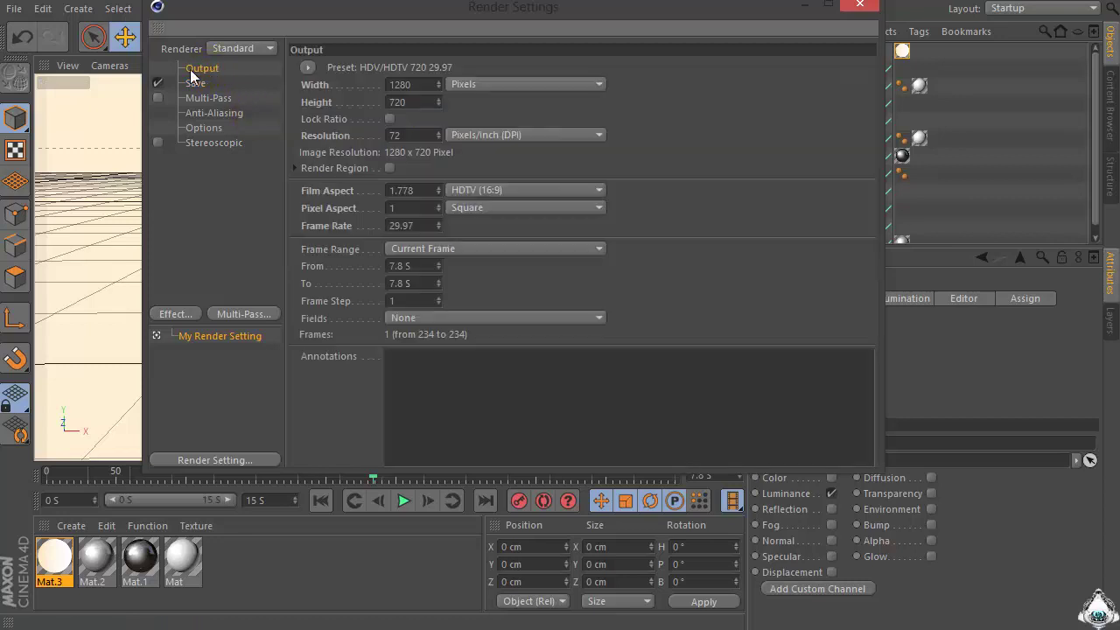
pyautogui.click(411, 250)
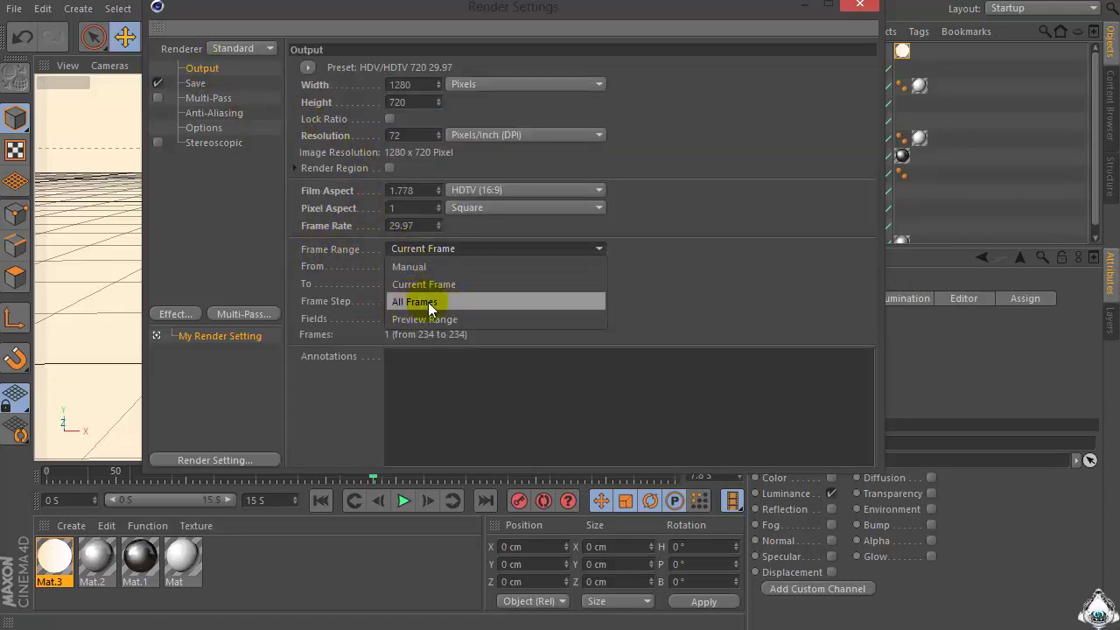
pyautogui.click(400, 302)
pyautogui.doubleClick(411, 283)
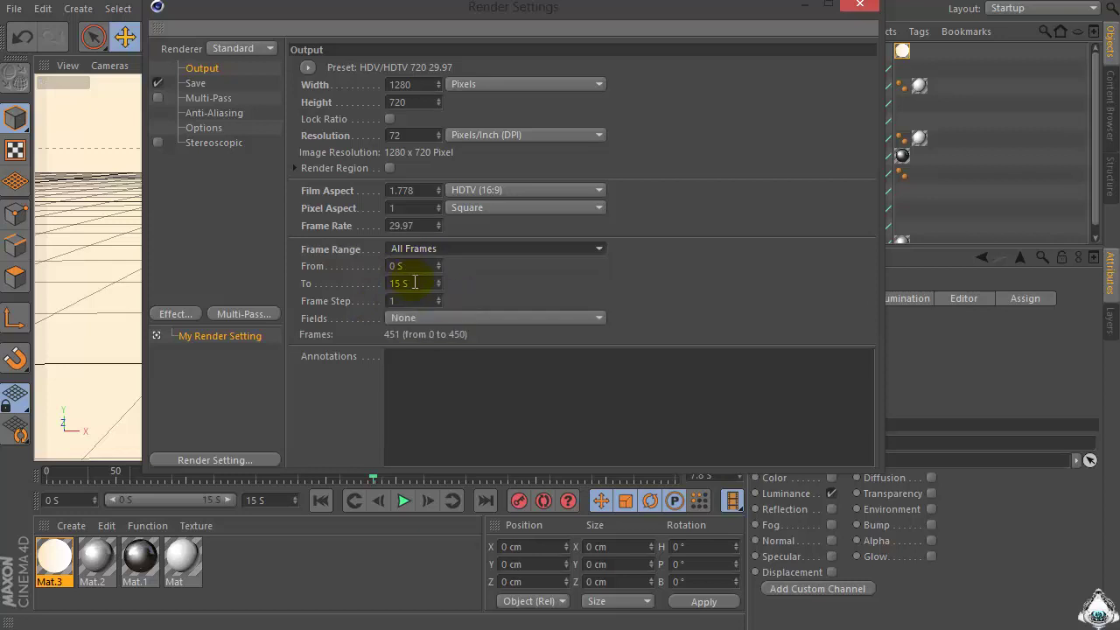
# Add the Global Illumination effect to the render settings and set its sampling Samples to Low
pyautogui.click(177, 313)
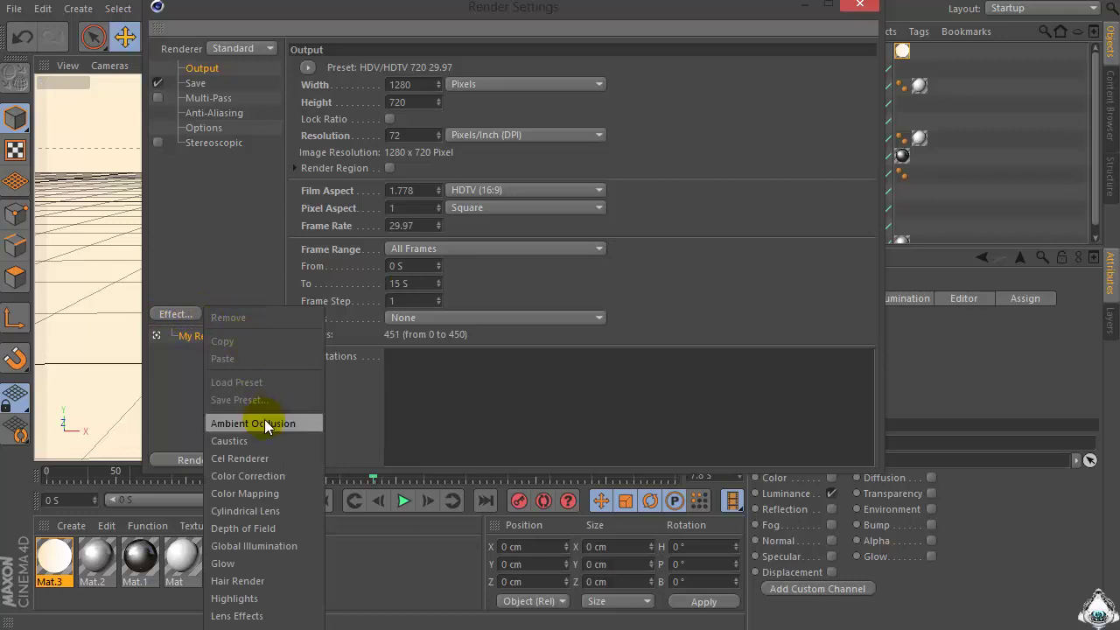
pyautogui.click(267, 544)
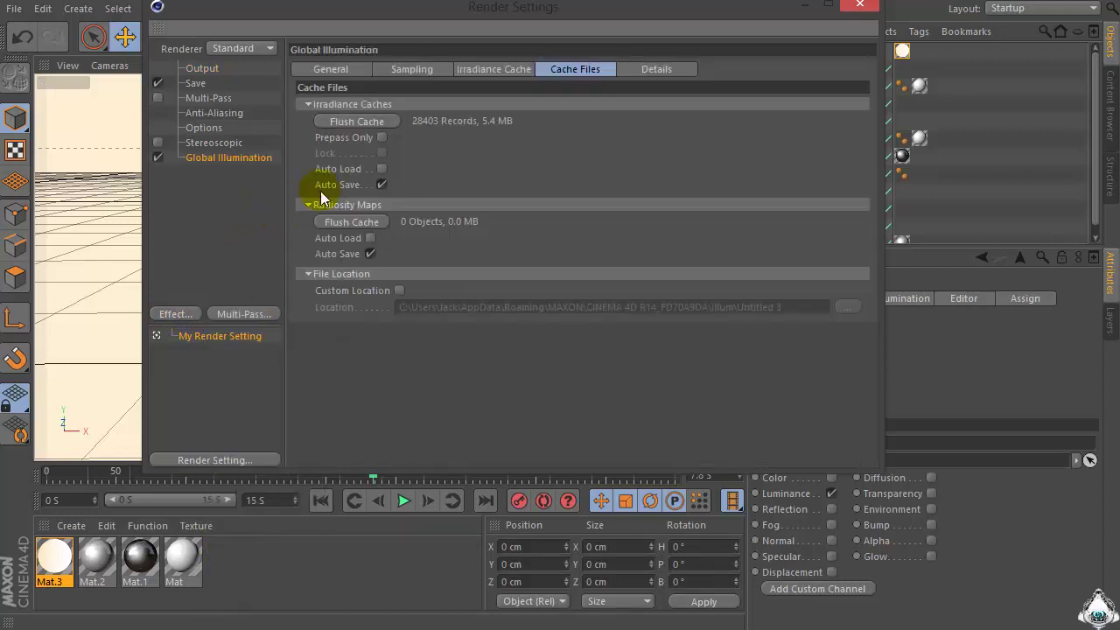
pyautogui.click(354, 76)
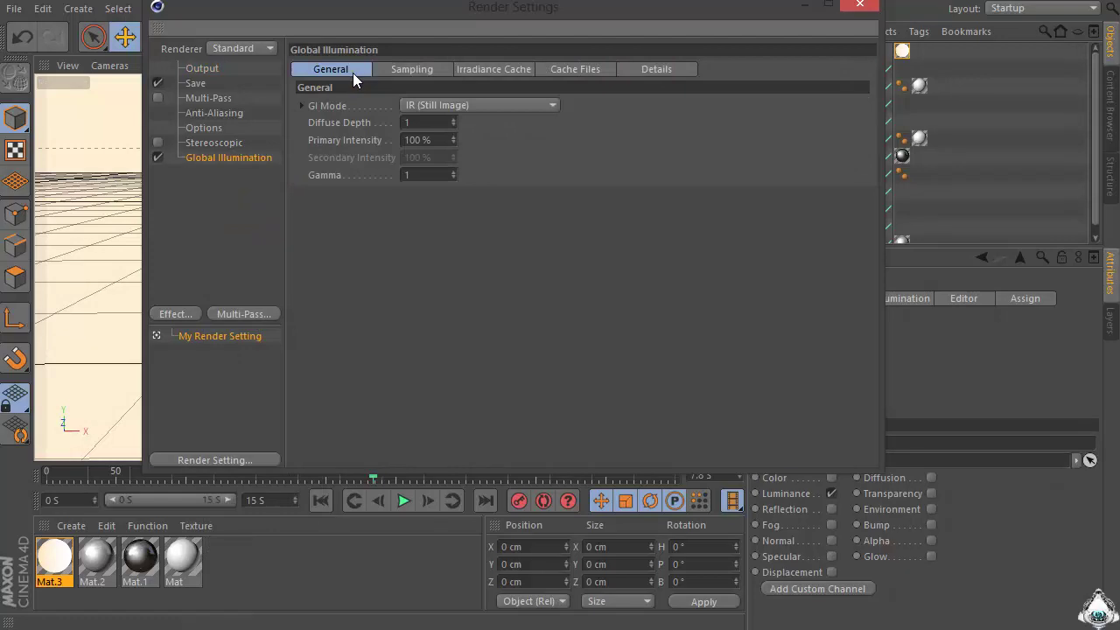
pyautogui.click(423, 174)
pyautogui.click(408, 65)
pyautogui.click(446, 105)
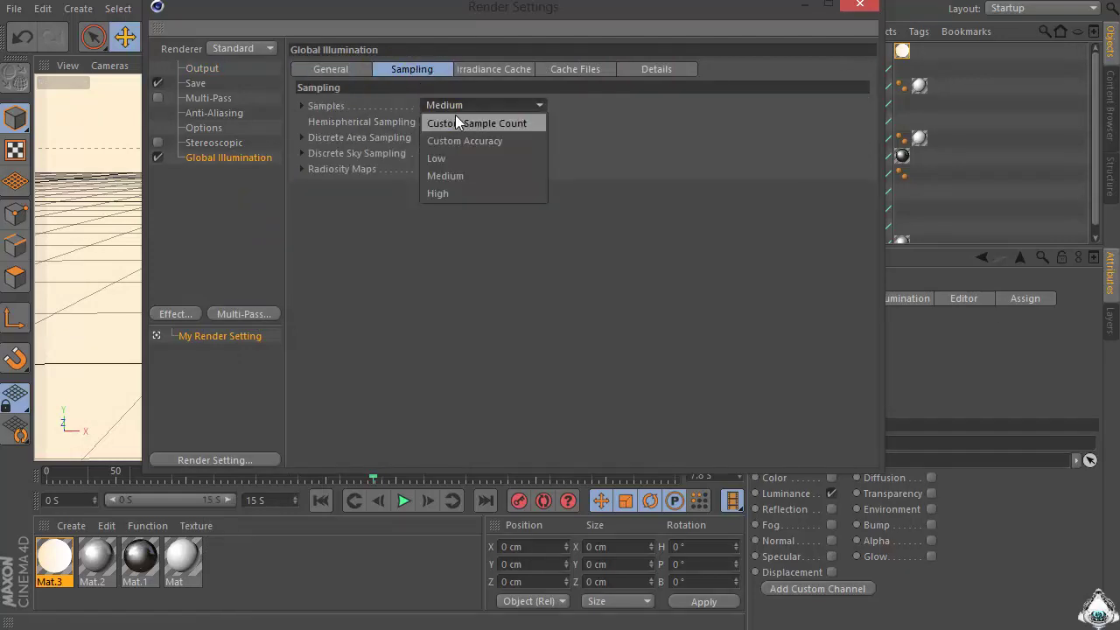
pyautogui.click(462, 158)
# Set the Global Illumination irradiance cache to Low record density and Custom smoothing
pyautogui.click(499, 70)
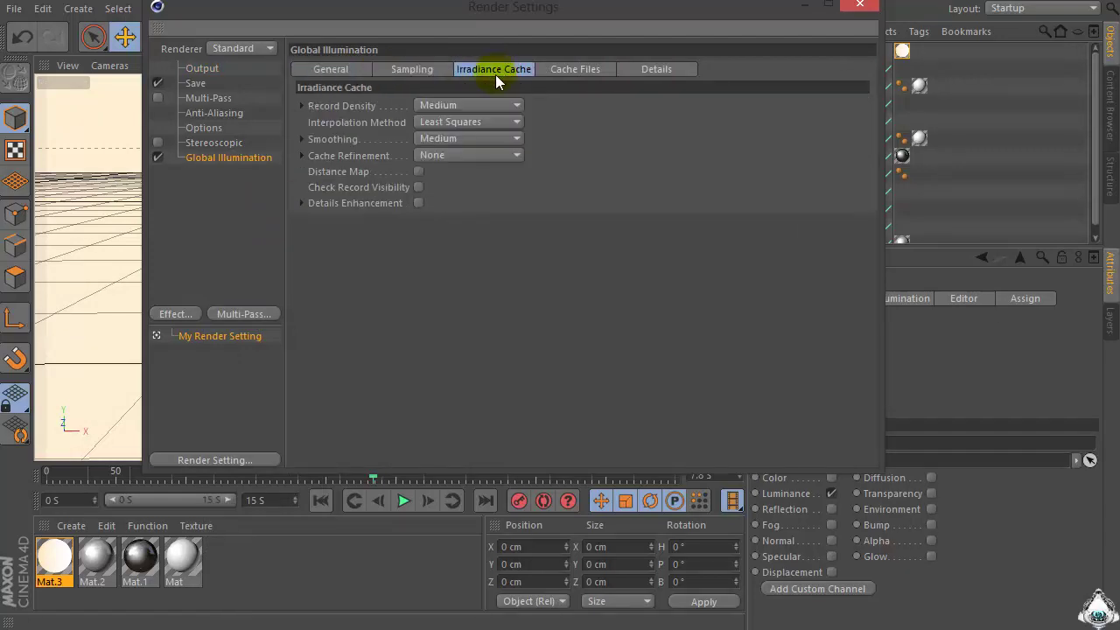
pyautogui.click(482, 104)
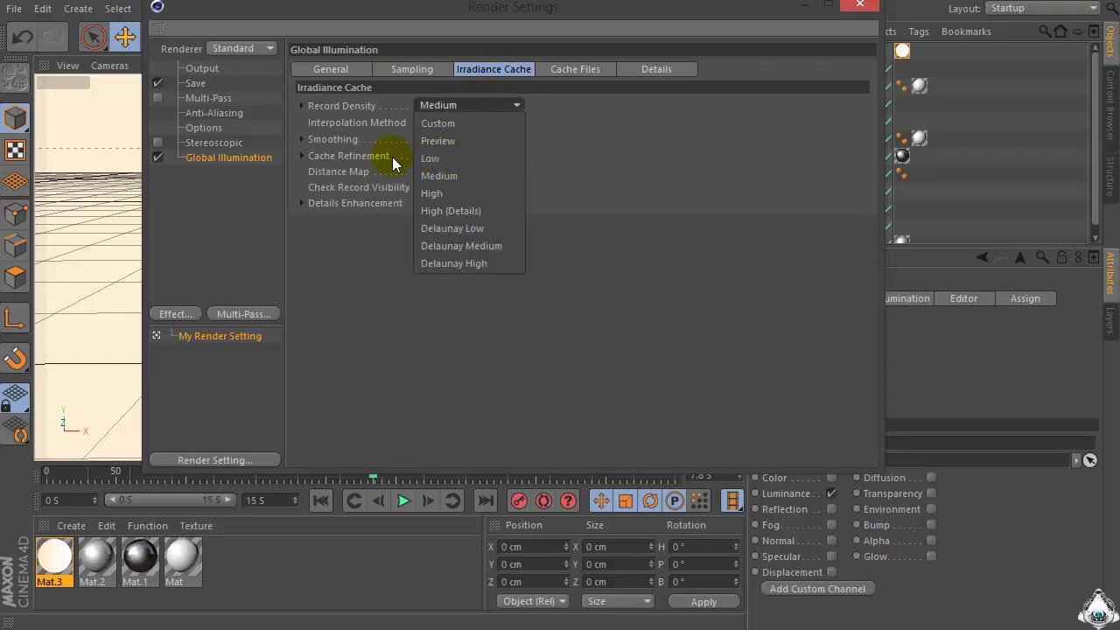
pyautogui.click(490, 157)
pyautogui.click(442, 138)
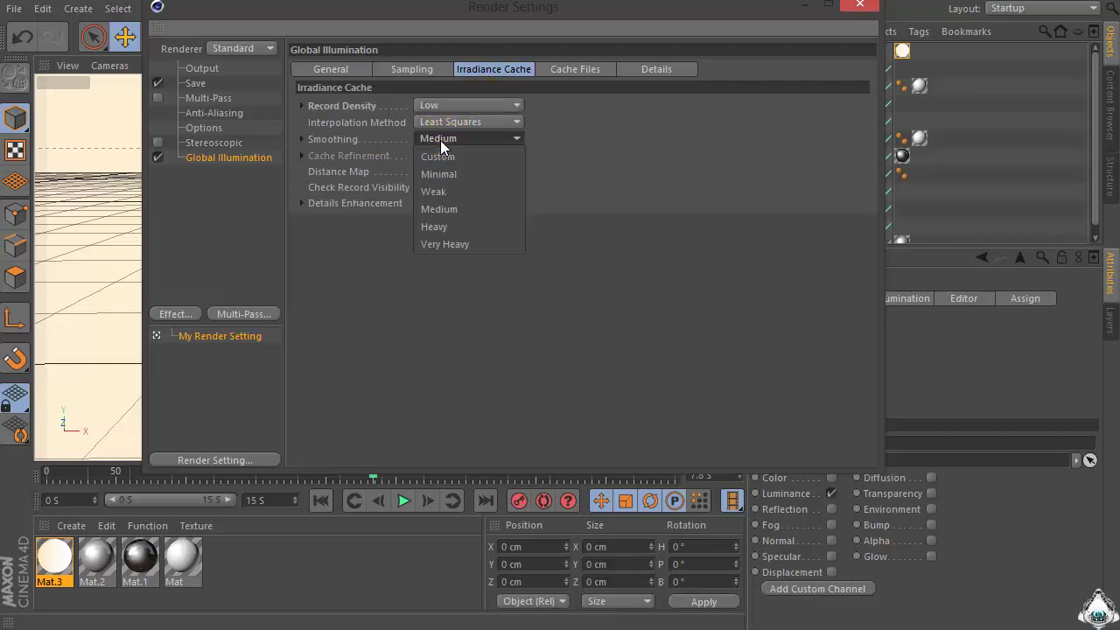
pyautogui.click(466, 154)
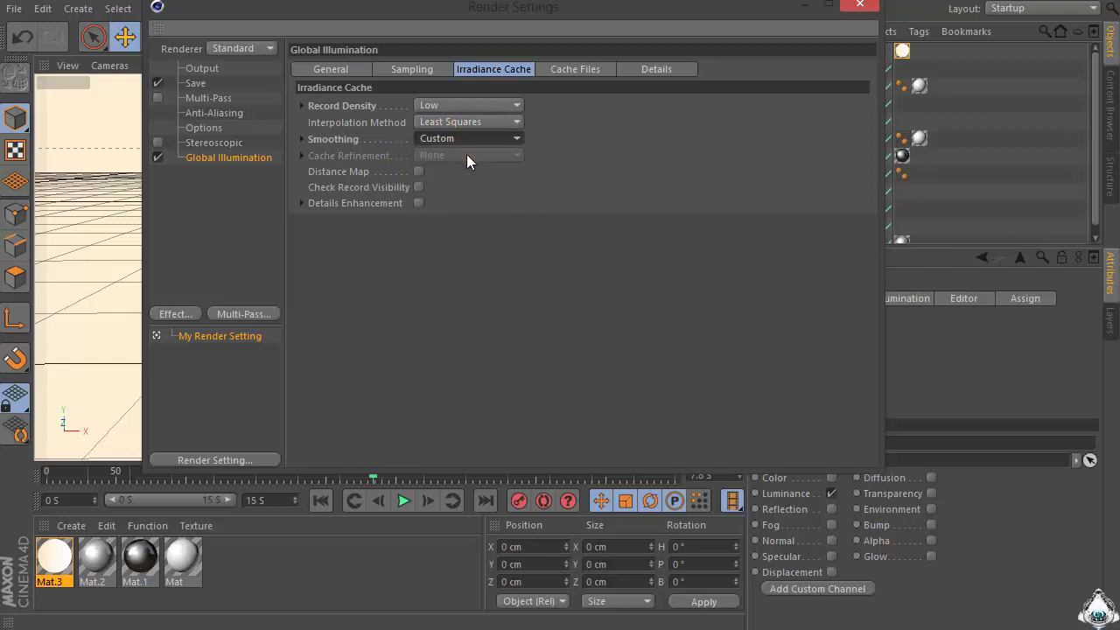
pyautogui.click(447, 121)
pyautogui.click(448, 121)
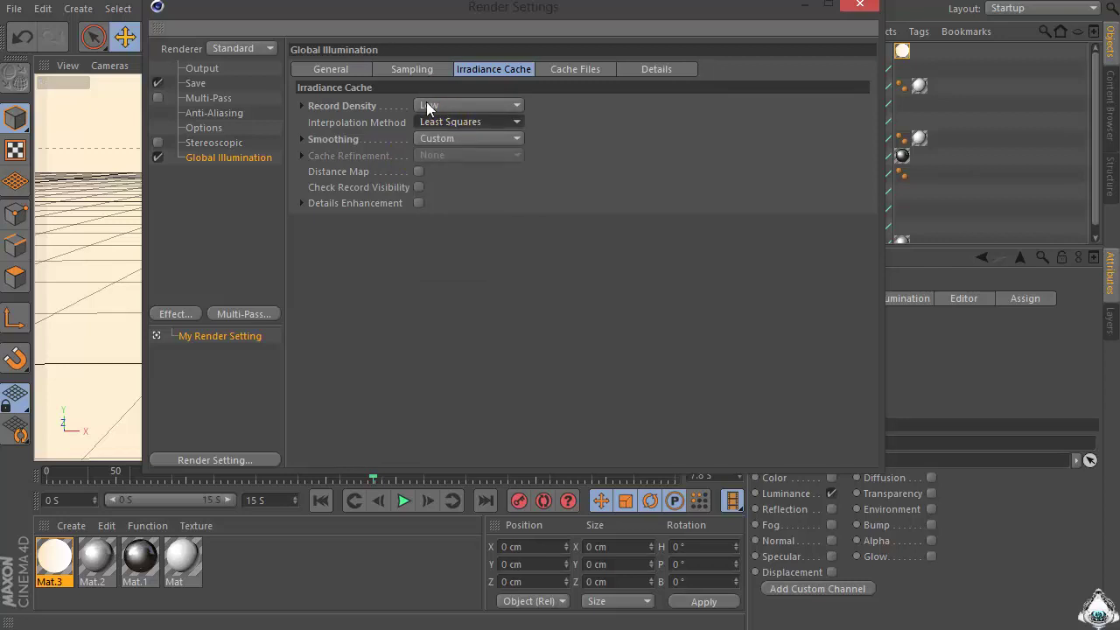
# Review the Global Illumination general, sampling, irradiance cache, cache file and detail settings, and close the render settings
pyautogui.click(414, 70)
pyautogui.click(327, 74)
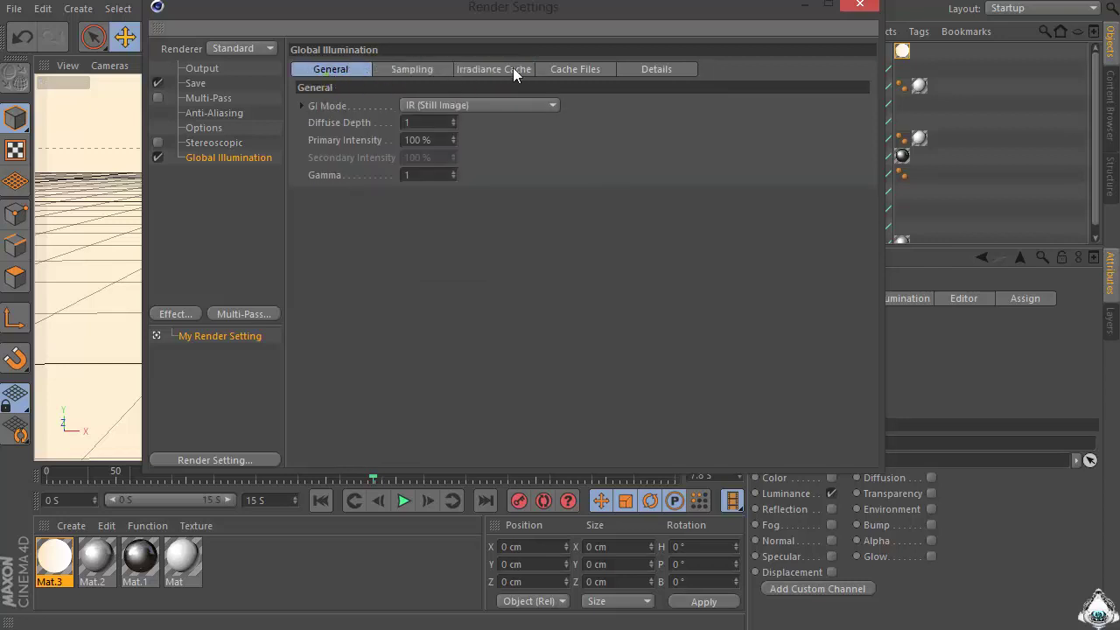
pyautogui.click(579, 67)
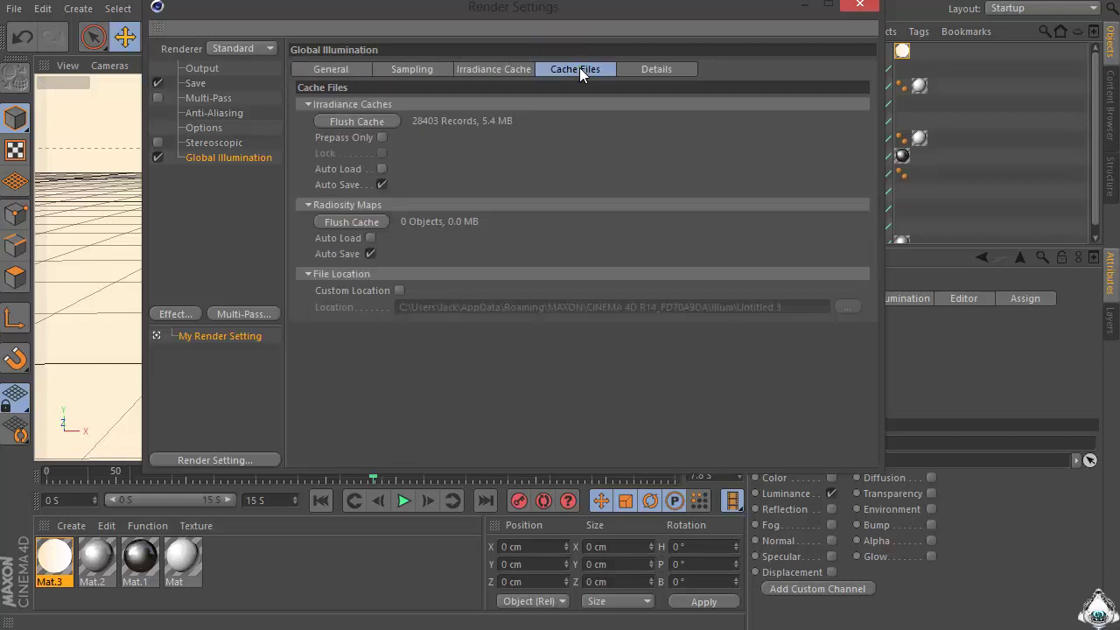
pyautogui.click(640, 67)
pyautogui.click(330, 70)
pyautogui.click(425, 122)
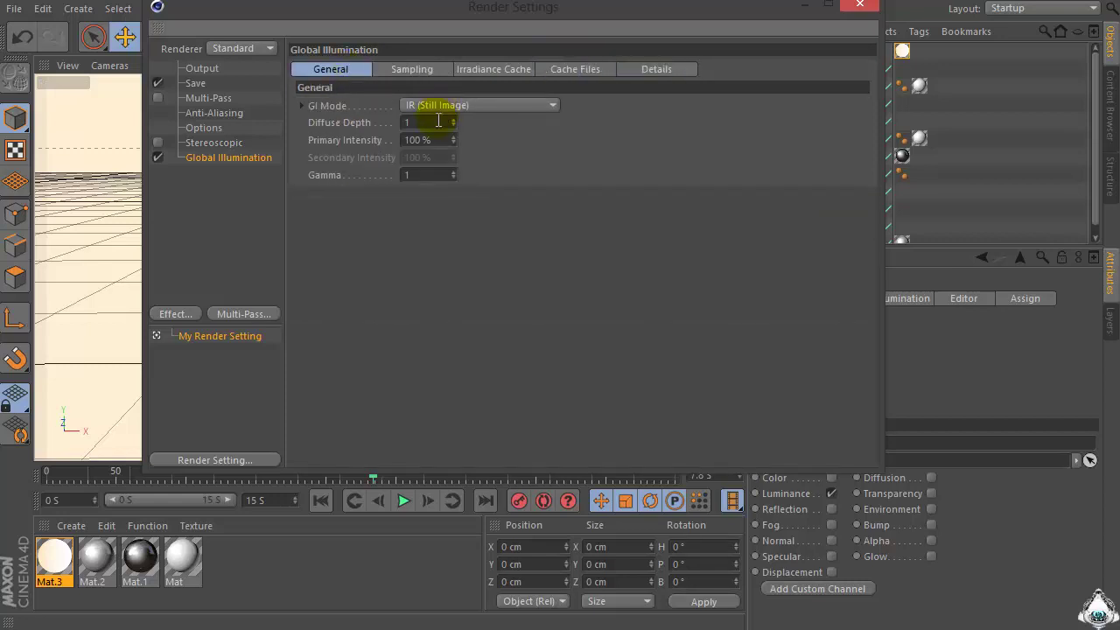
pyautogui.click(429, 72)
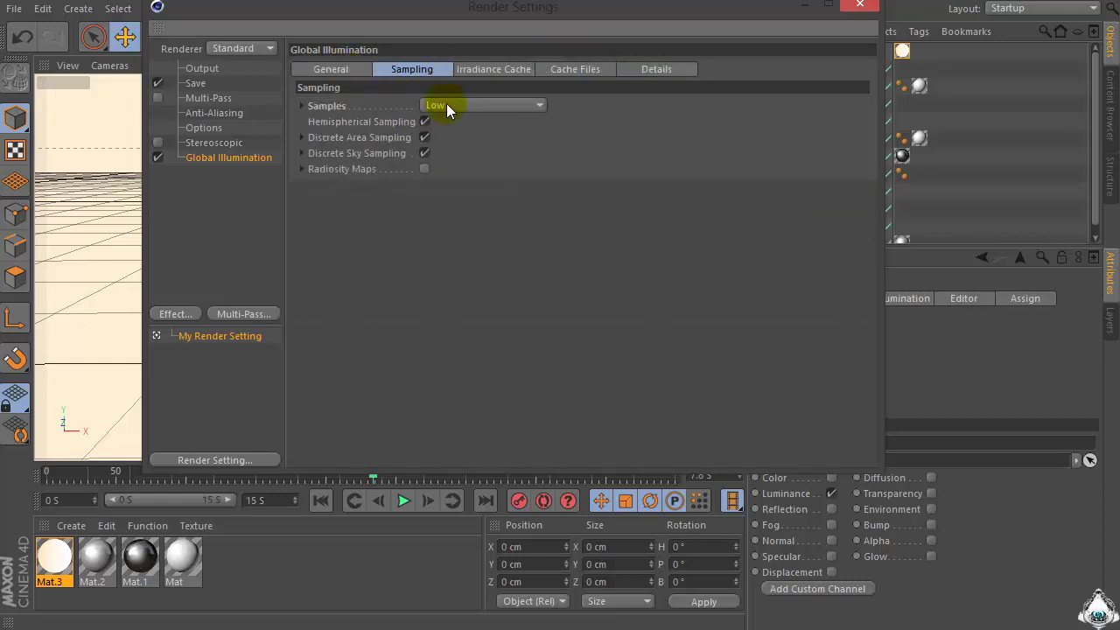
pyautogui.click(474, 70)
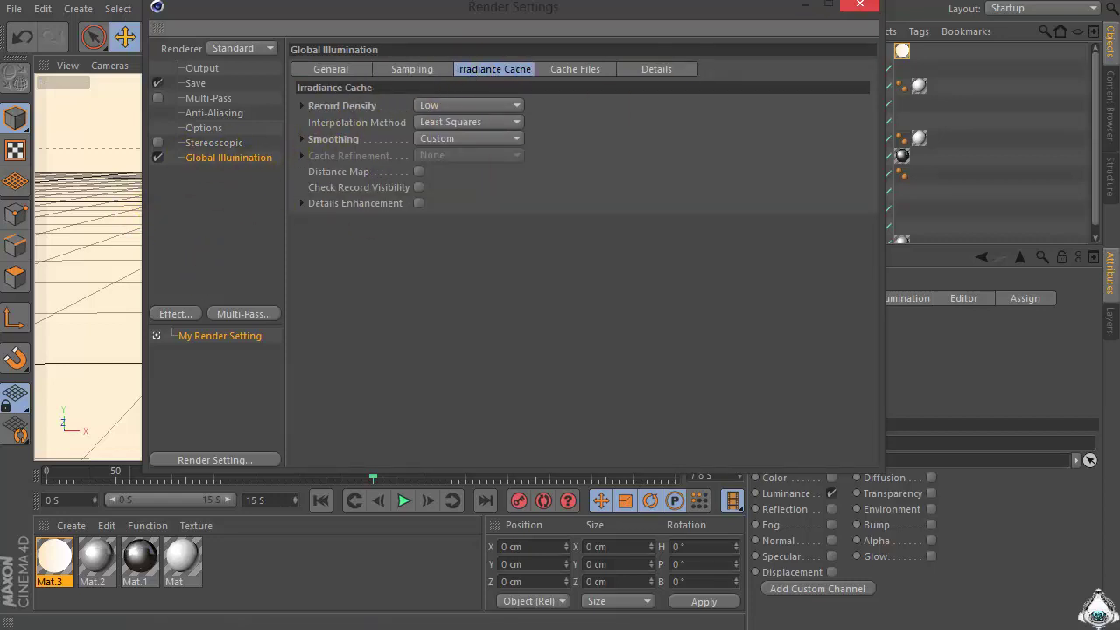
pyautogui.click(875, 7)
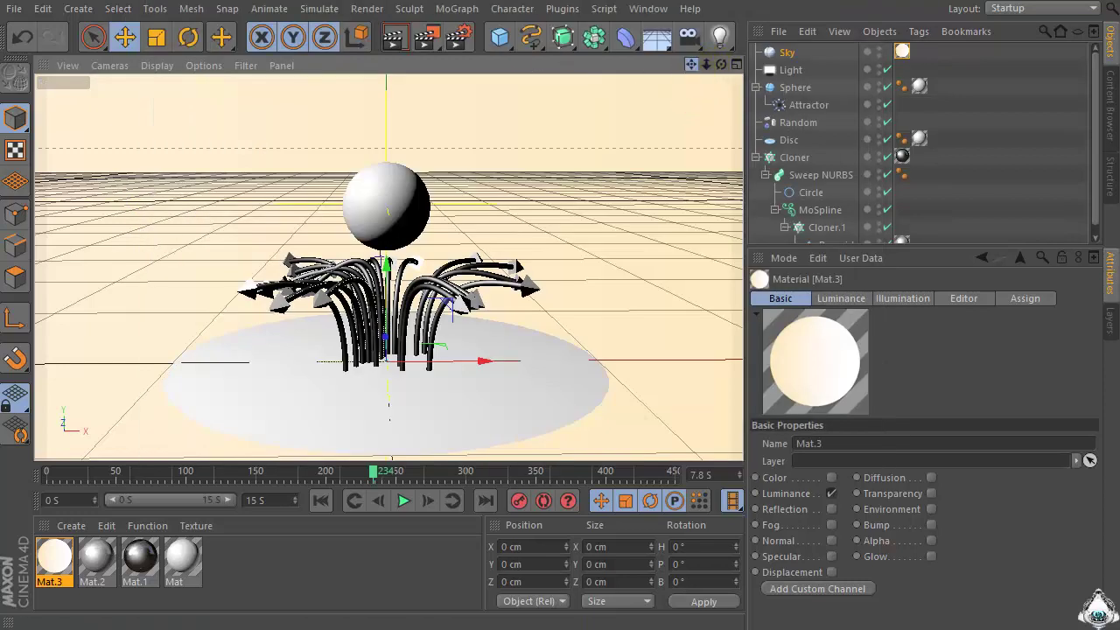
# Render a preview of the sphere and bending stems in the active viewport
pyautogui.moveTo(691, 64); pyautogui.dragTo(728, 65)
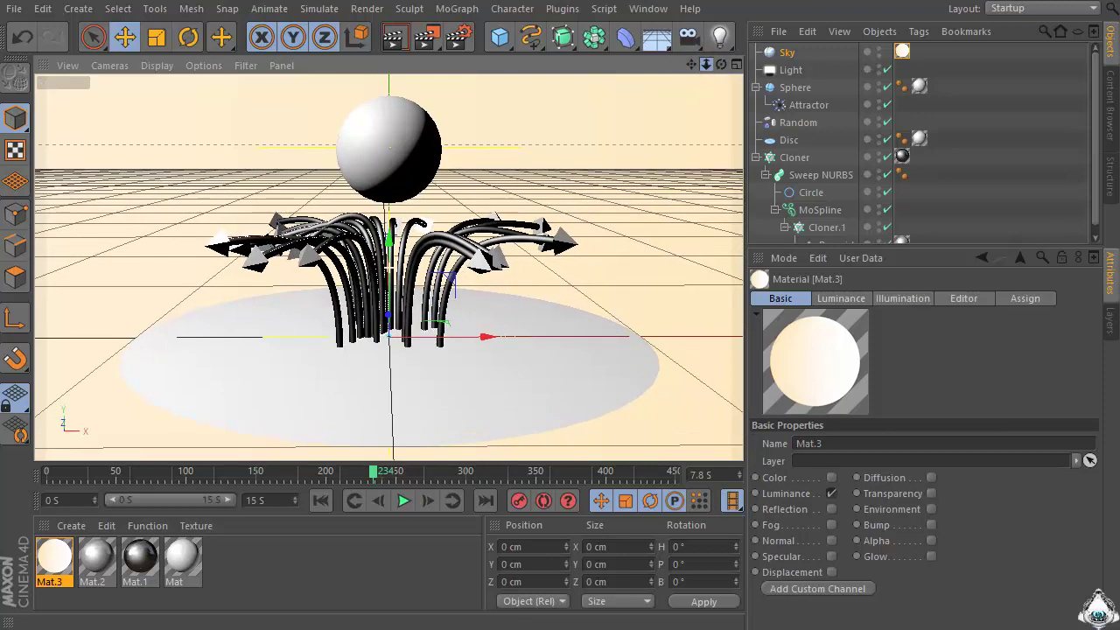
pyautogui.click(399, 49)
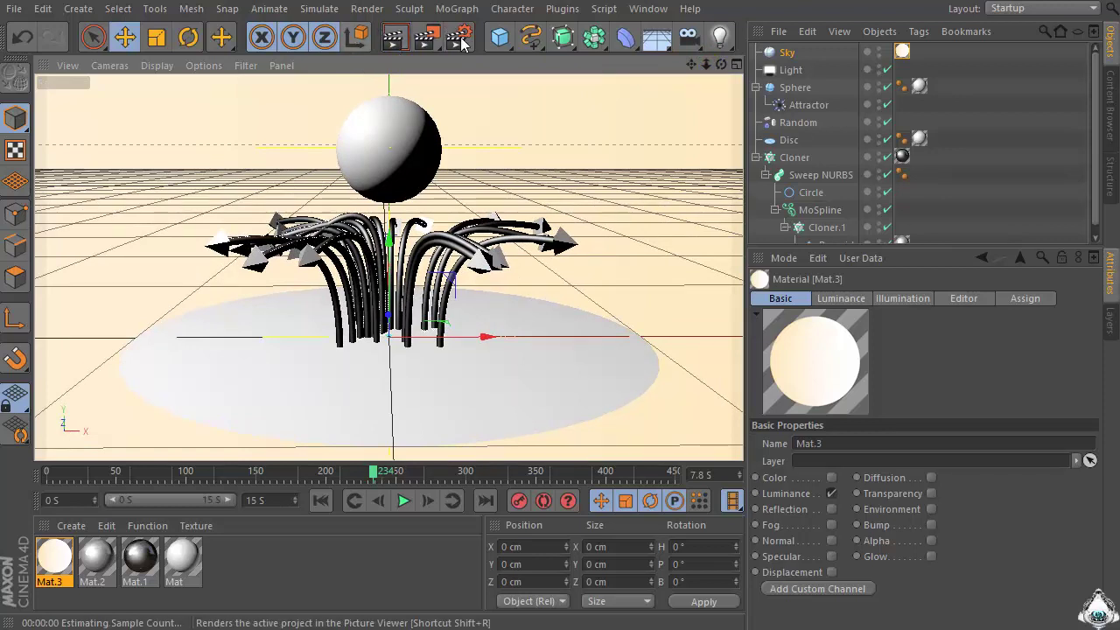